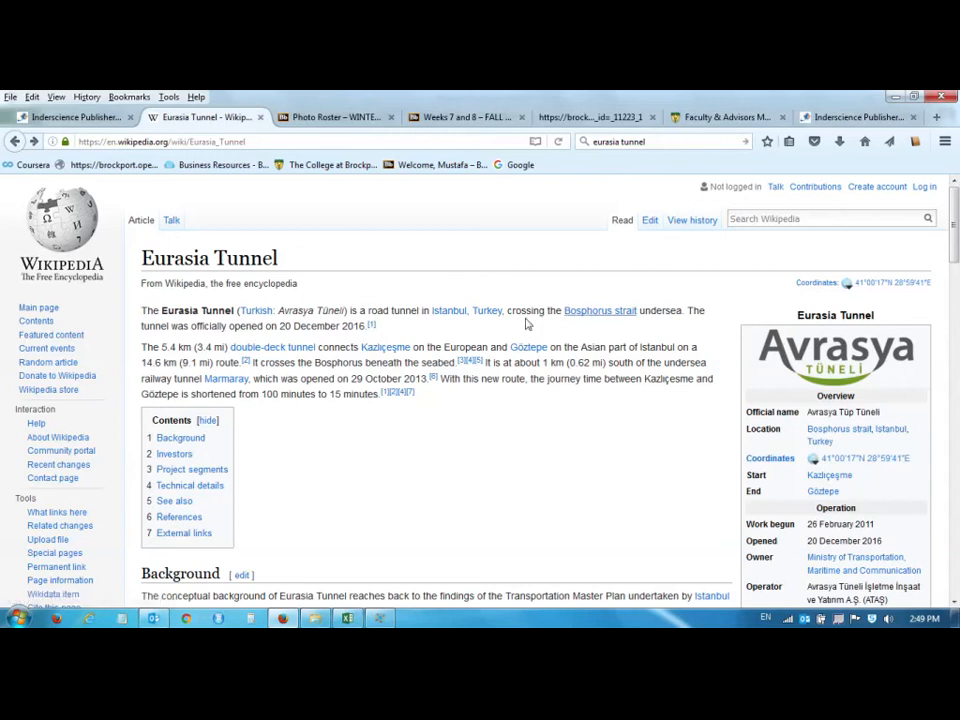
# Open the Istanbul location map from the Eurasia Tunnel article and view the full map.
pyautogui.scroll(-2, 511, 325)
pyautogui.scroll(-5, 511, 325)
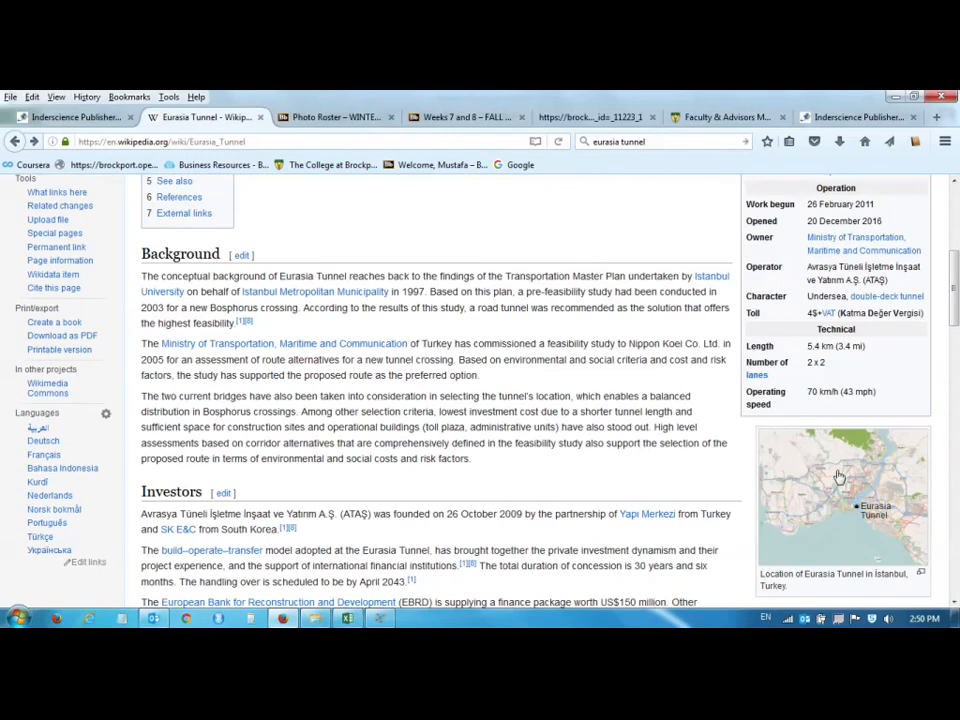
pyautogui.click(840, 472)
pyautogui.scroll(-5, 510, 347)
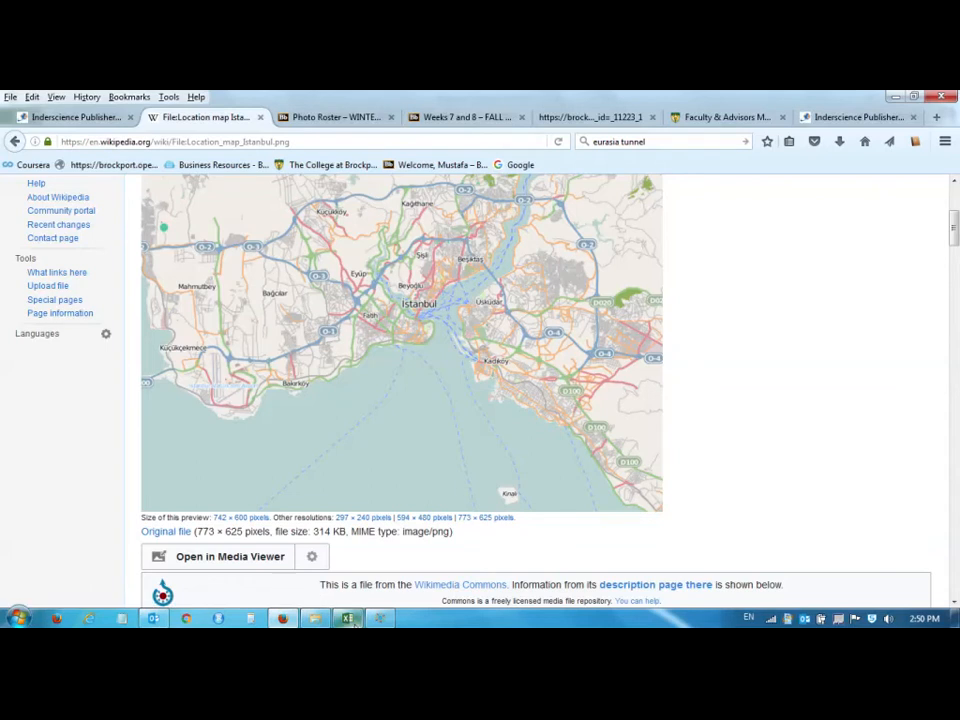
# Switch to the Chapter 3 Lab workbook in Excel and review the activities and immediate predecessors on the CPM Example sheet.
pyautogui.moveTo(352, 621)
pyautogui.click(336, 548)
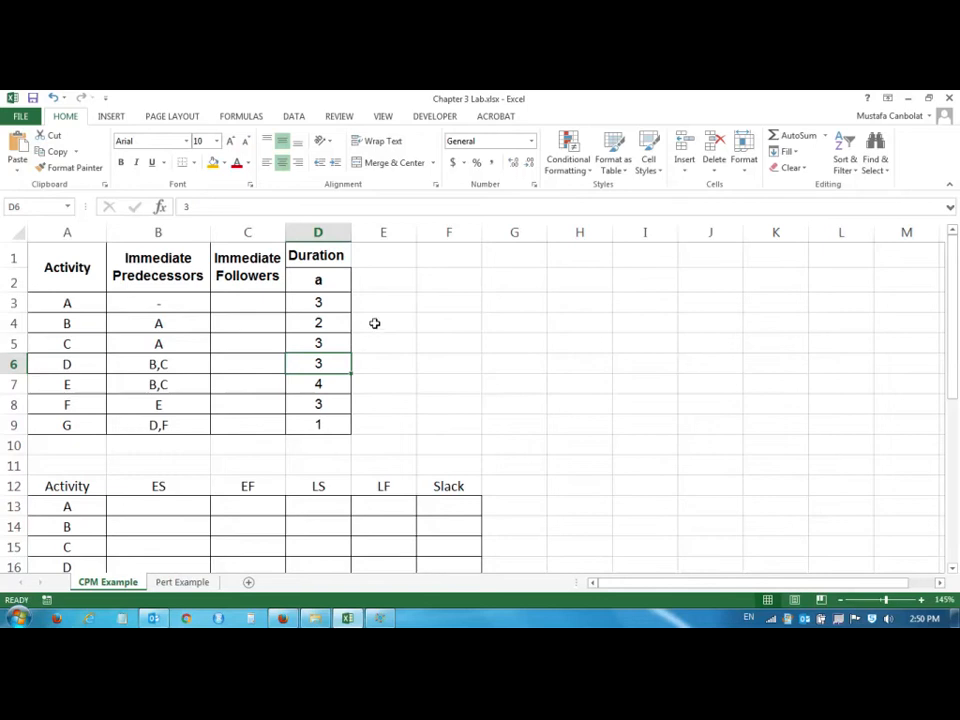
pyautogui.keyDown('ctrl'); pyautogui.scroll(1, 374, 323); pyautogui.keyUp('ctrl')
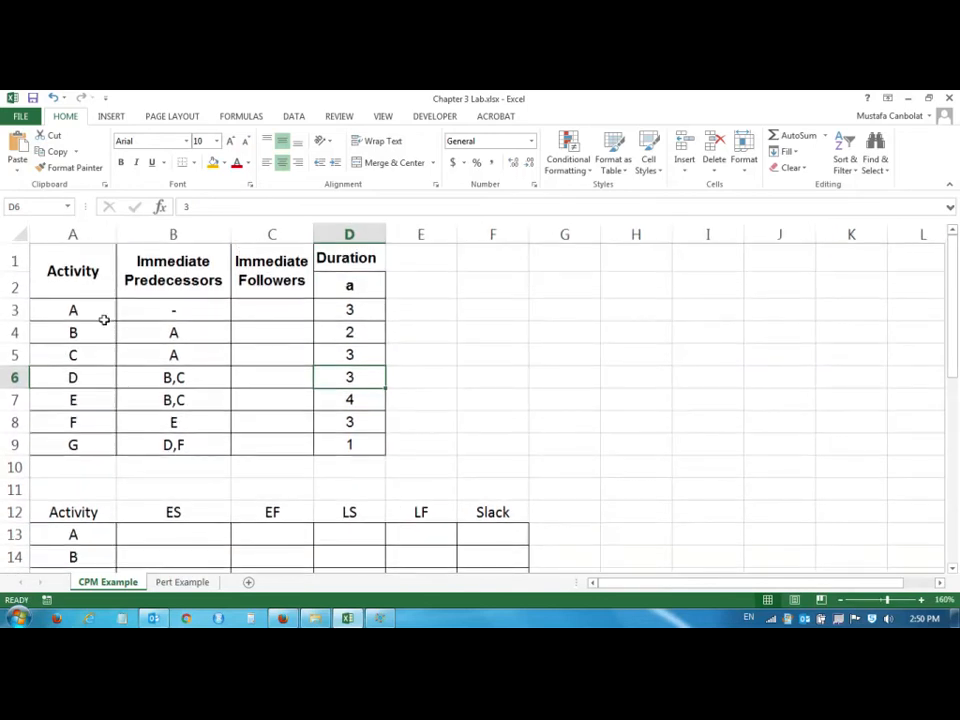
pyautogui.moveTo(79, 308); pyautogui.dragTo(72, 444)
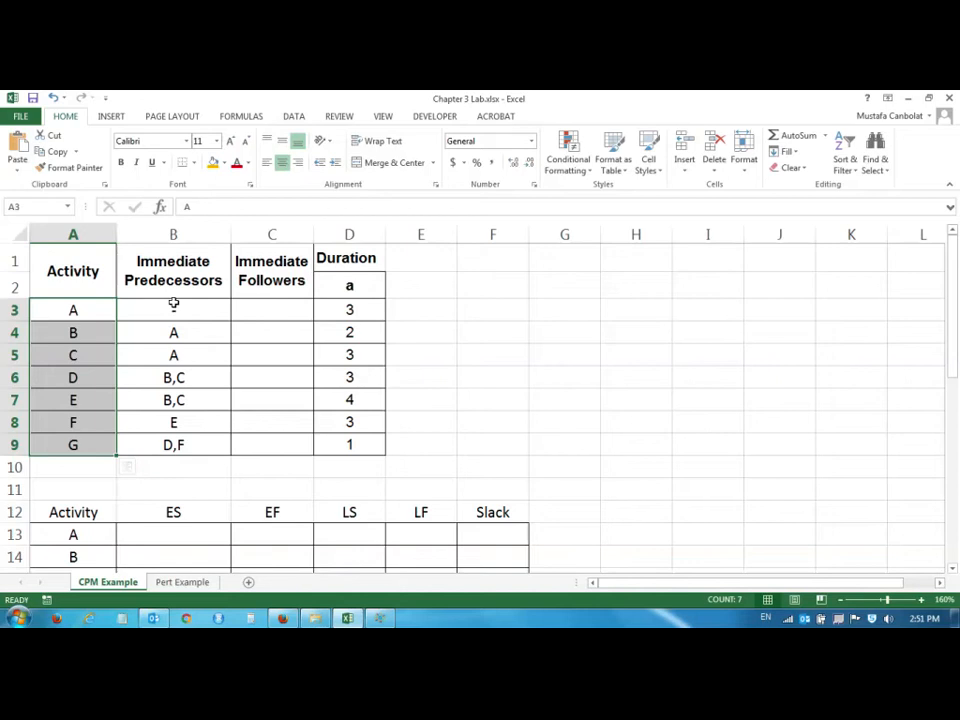
pyautogui.moveTo(176, 306); pyautogui.dragTo(178, 444)
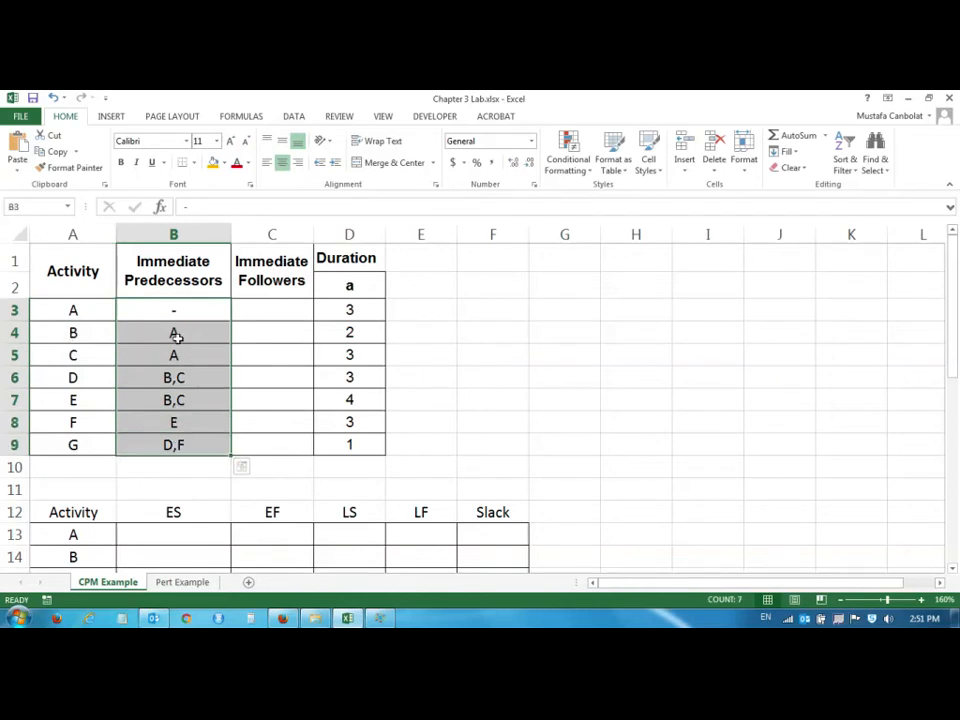
pyautogui.click(89, 333)
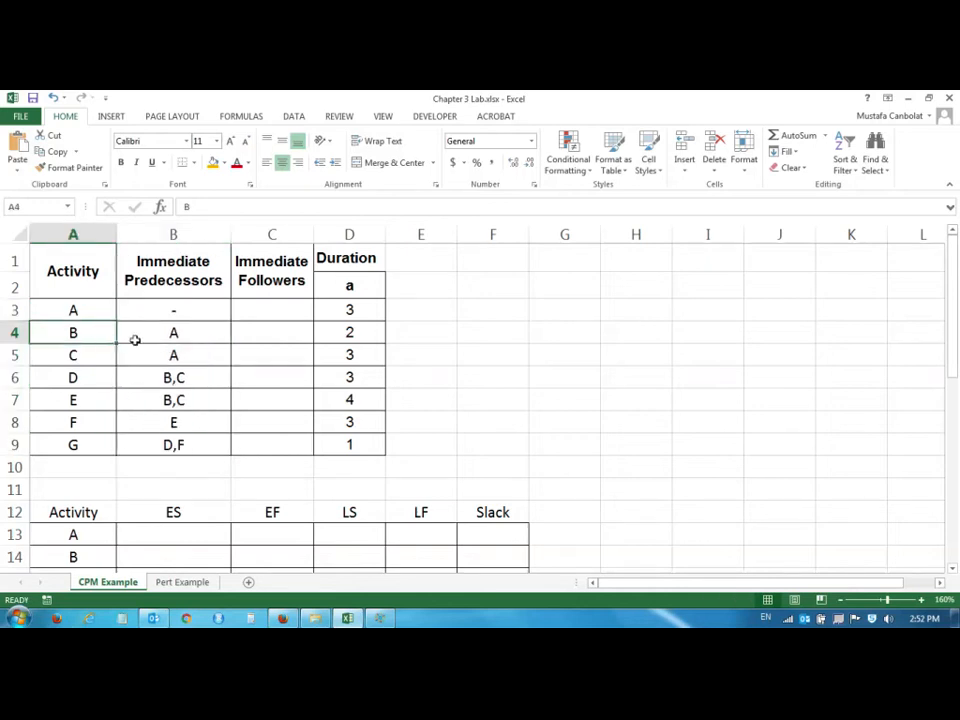
pyautogui.click(76, 355)
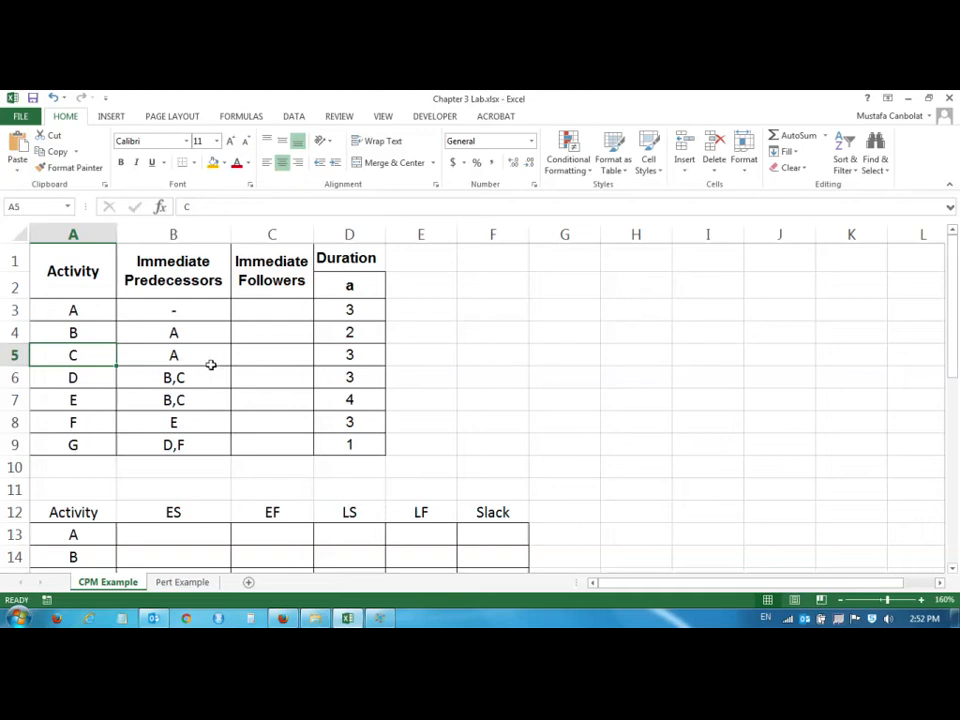
# Enter the immediate followers B,C for activity A, D,E for activity B and D,E for activity C.
pyautogui.click(289, 310)
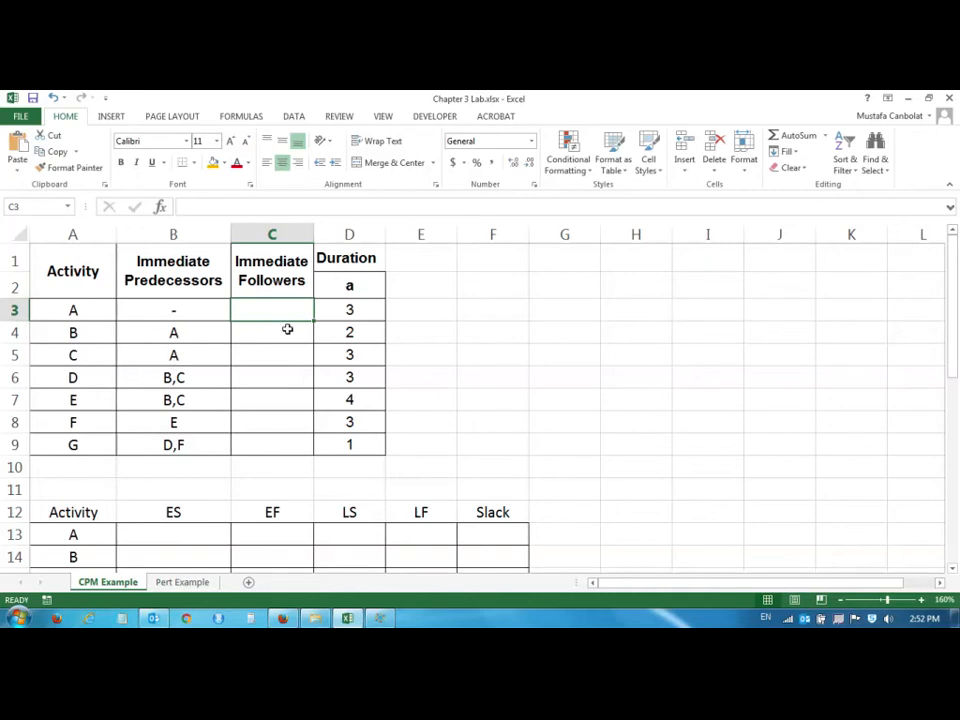
pyautogui.write('B,C')
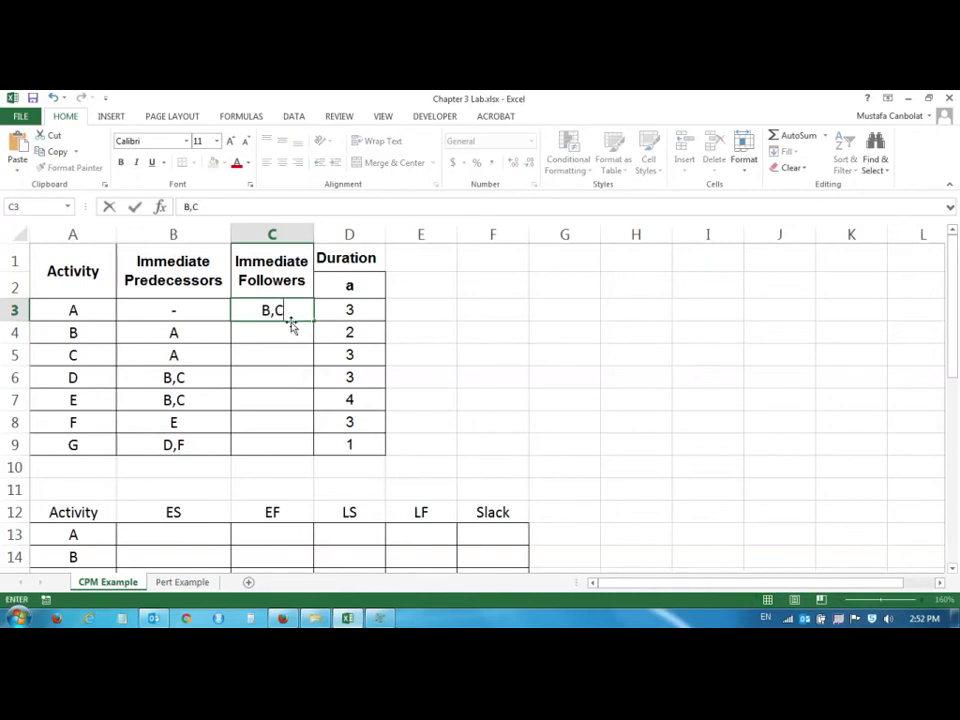
pyautogui.press('Return')
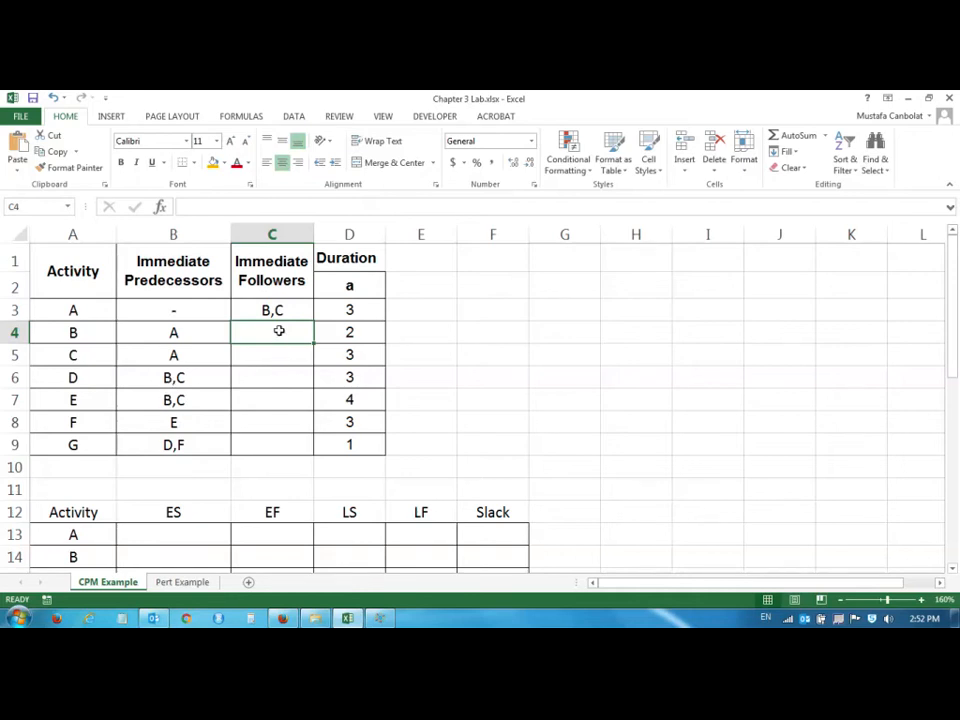
pyautogui.write('D,E')
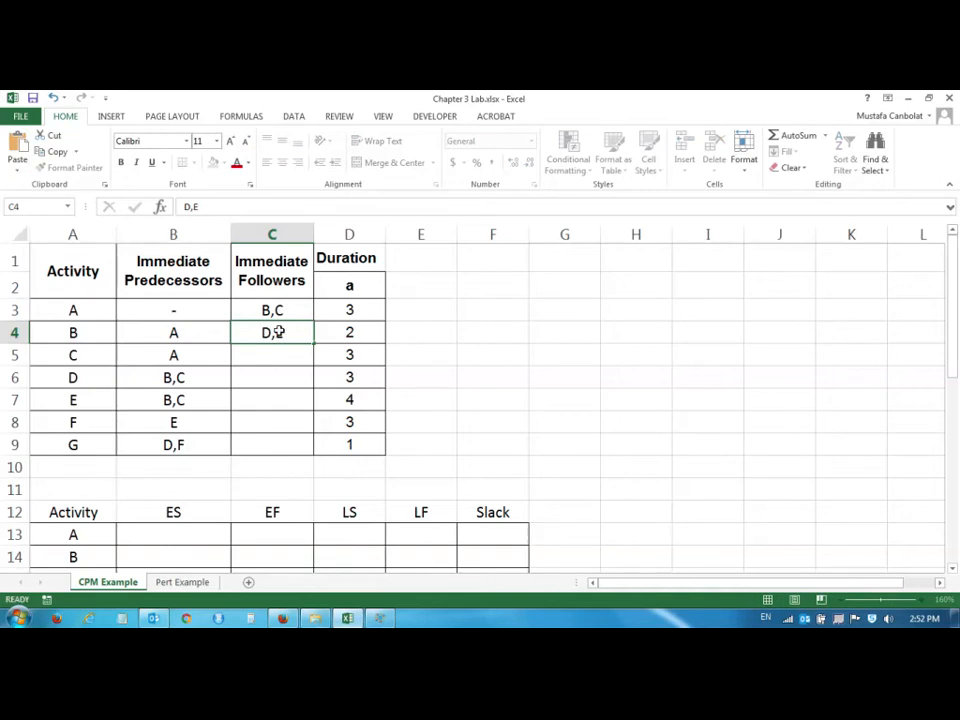
pyautogui.press('Return')
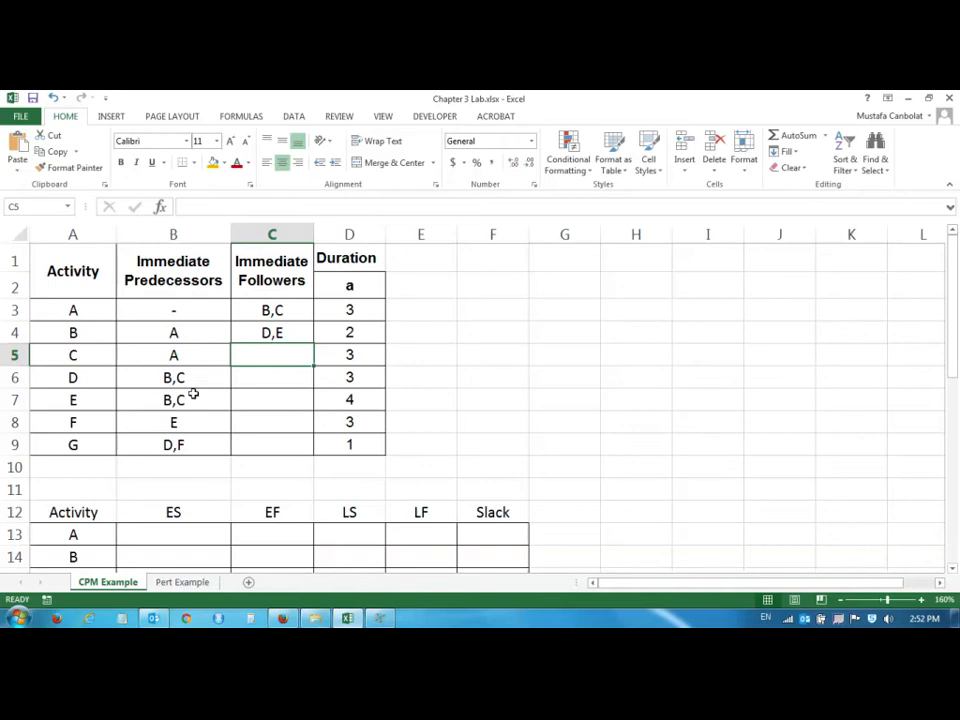
pyautogui.write('D,E')
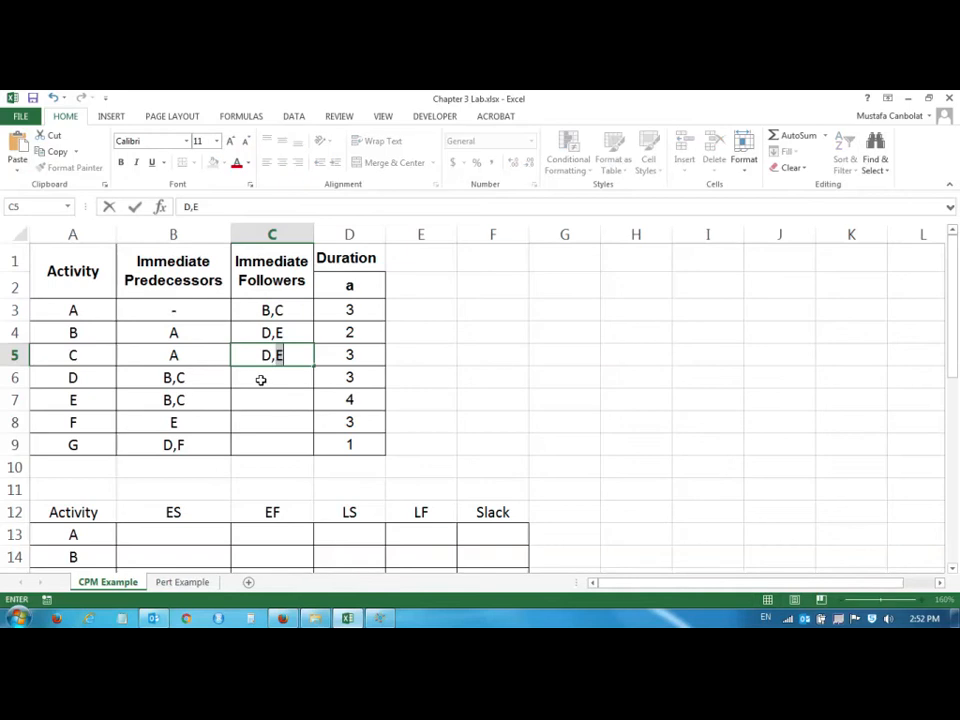
pyautogui.press('Return')
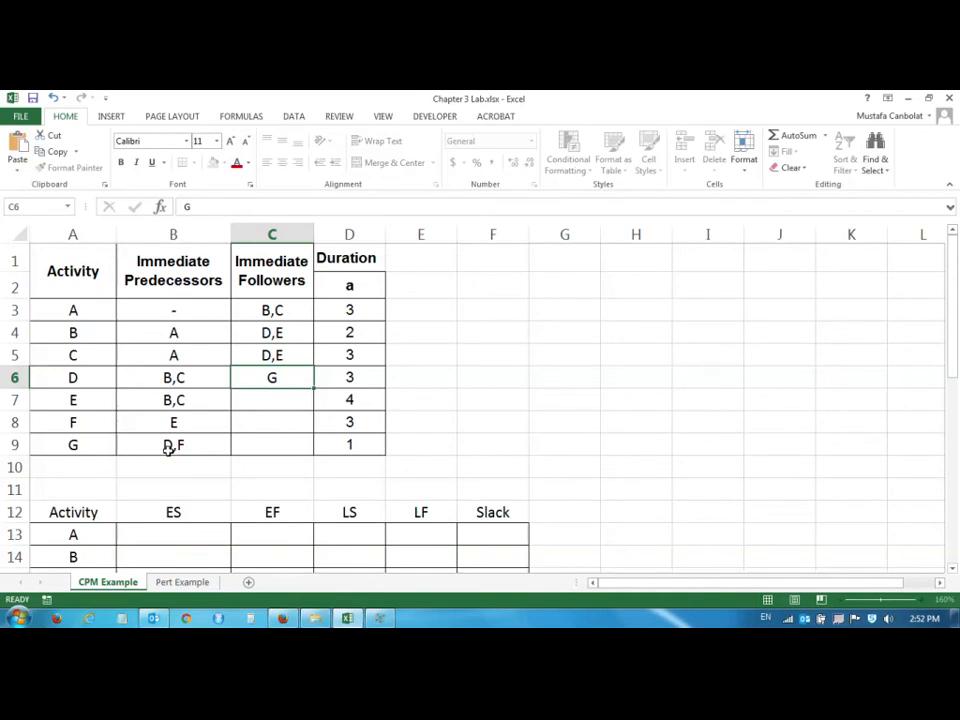
# Enter the remaining immediate followers: G for activity D, F for E, G for F and a dash for G.
pyautogui.press('Return')
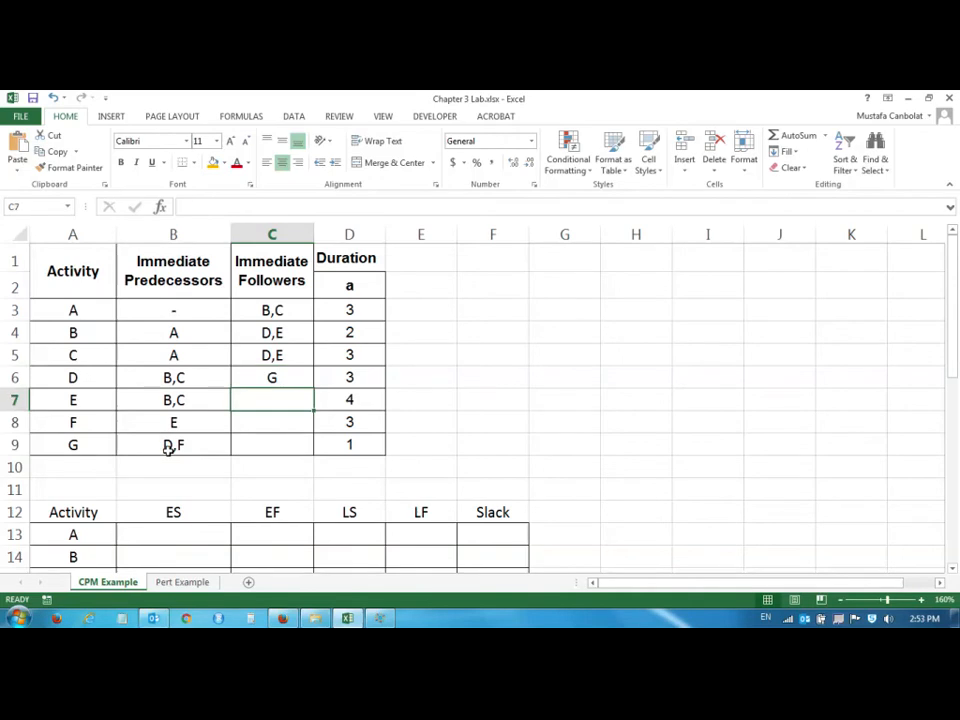
pyautogui.write('F')
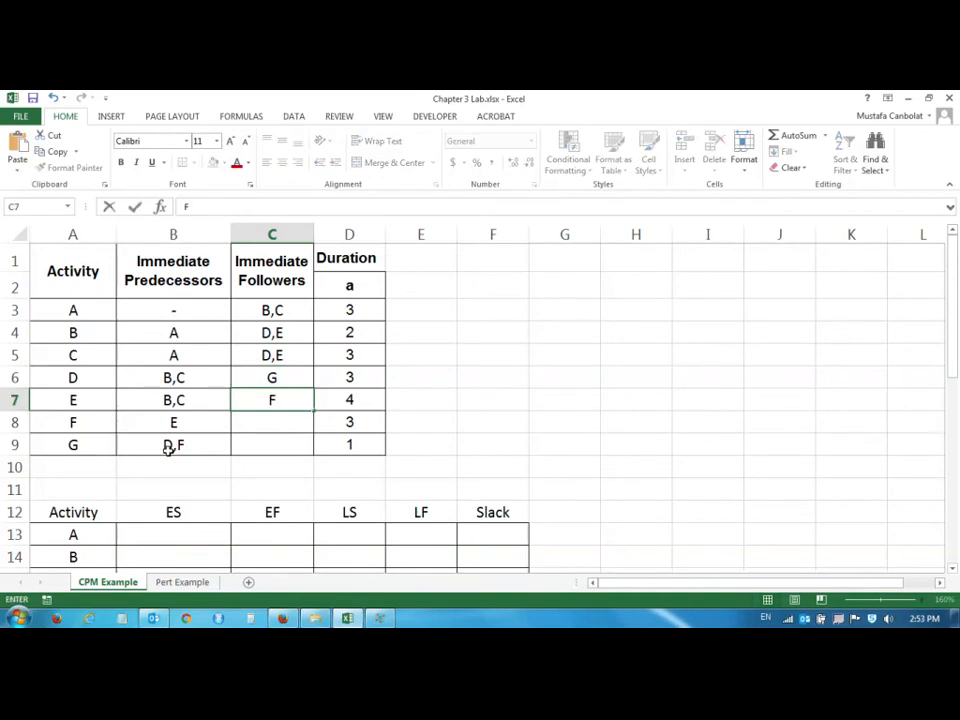
pyautogui.press('Return')
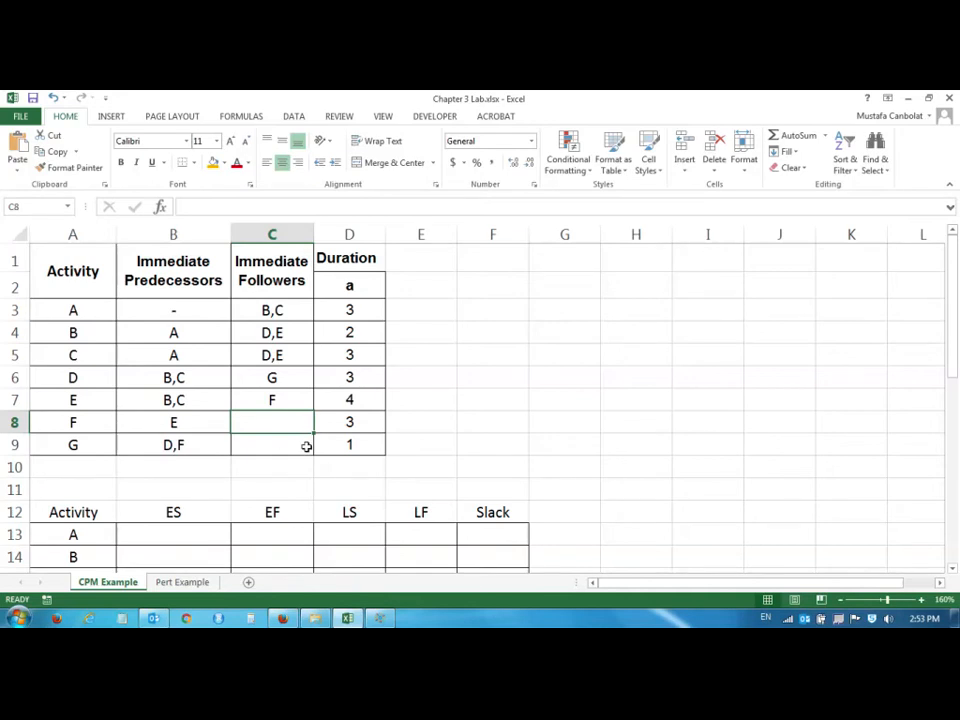
pyautogui.write('G')
pyautogui.press('Return')
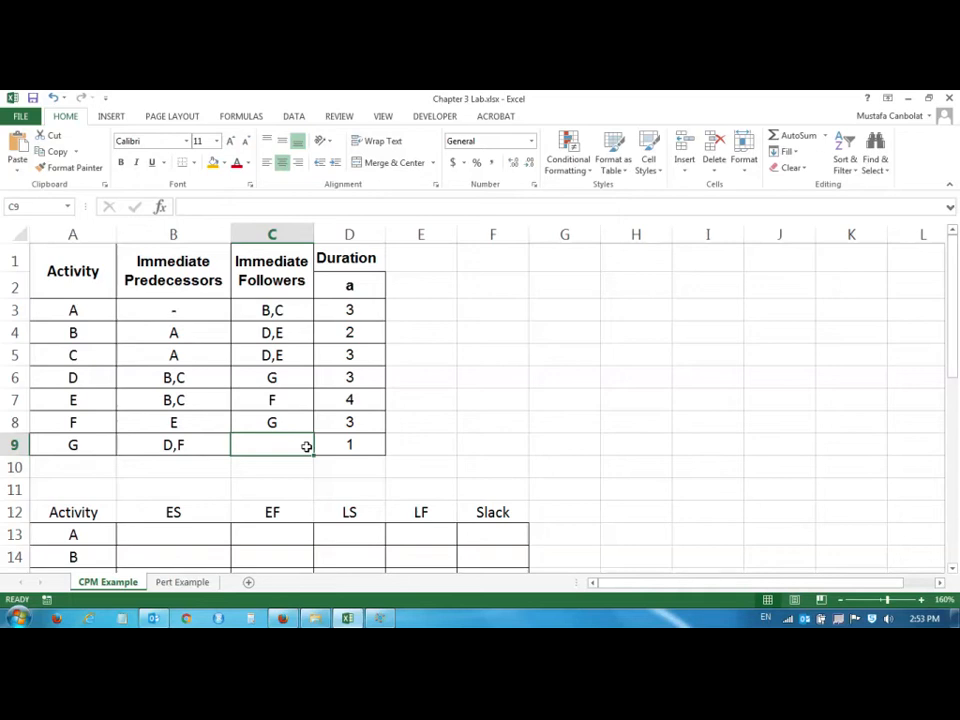
pyautogui.write('-')
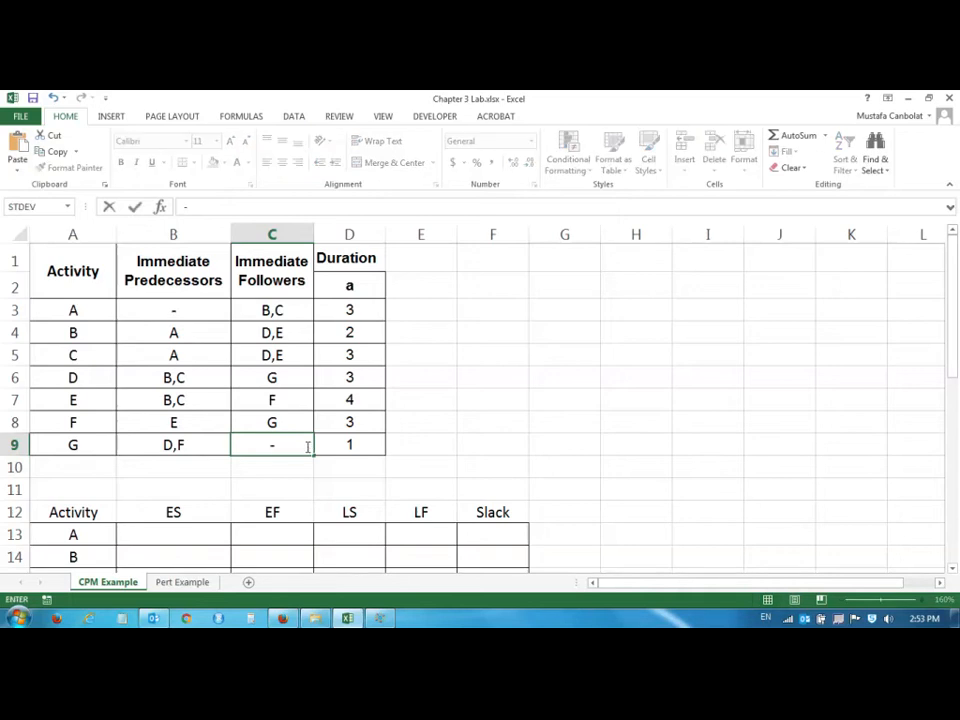
pyautogui.press('Return')
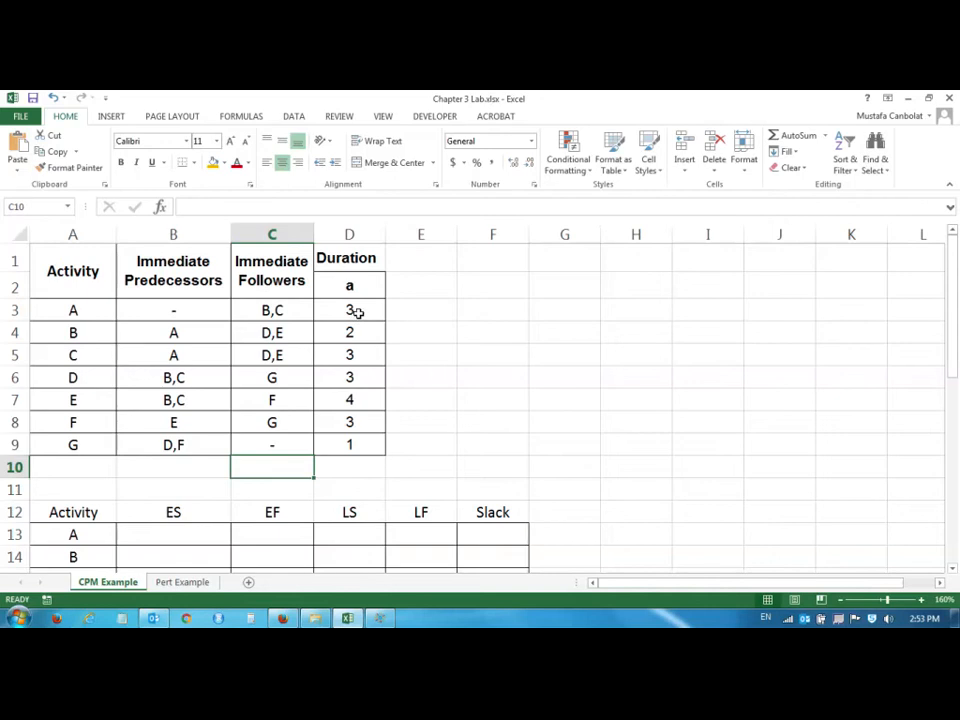
# Review the activity durations and compare them with the a, m and b time estimates on the Pert Example sheet.
pyautogui.moveTo(356, 312); pyautogui.dragTo(371, 450)
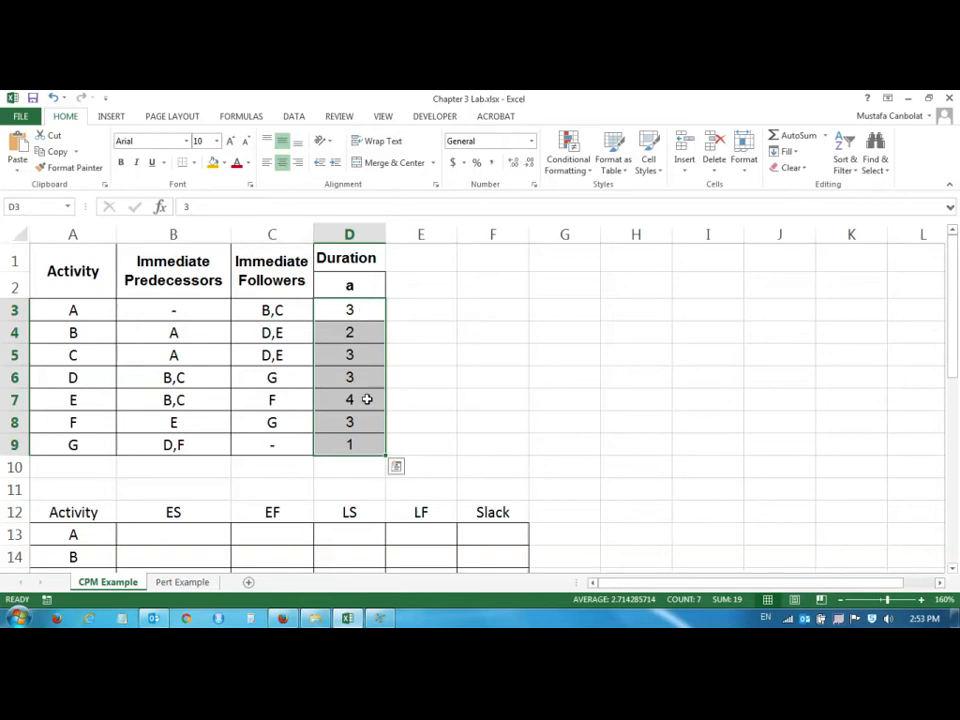
pyautogui.moveTo(360, 435); pyautogui.dragTo(348, 307)
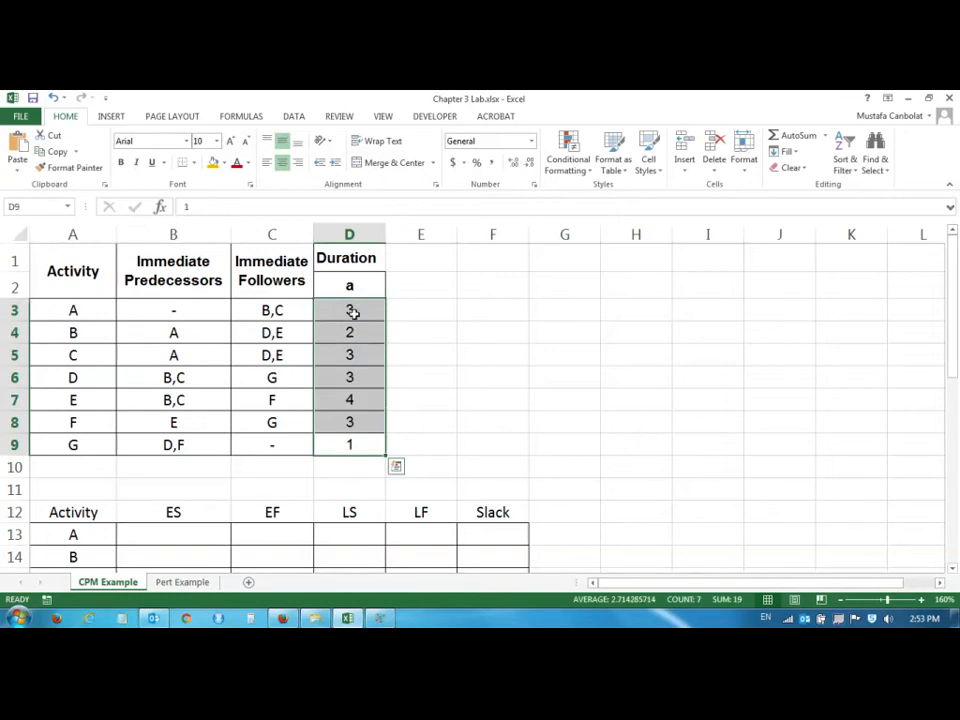
pyautogui.click(186, 583)
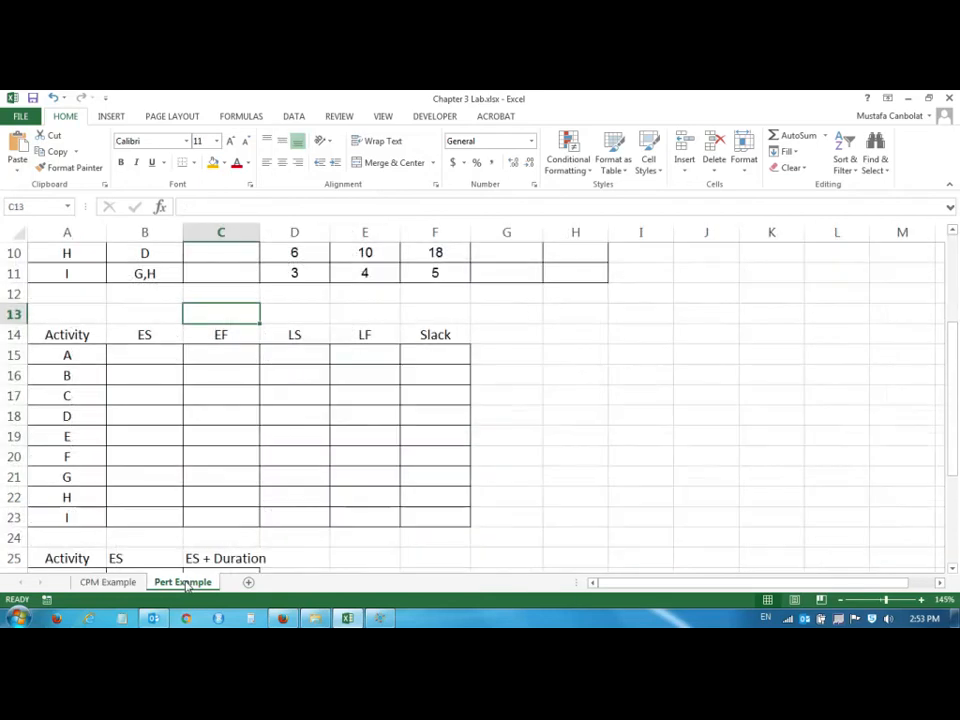
pyautogui.scroll(3, 210, 489)
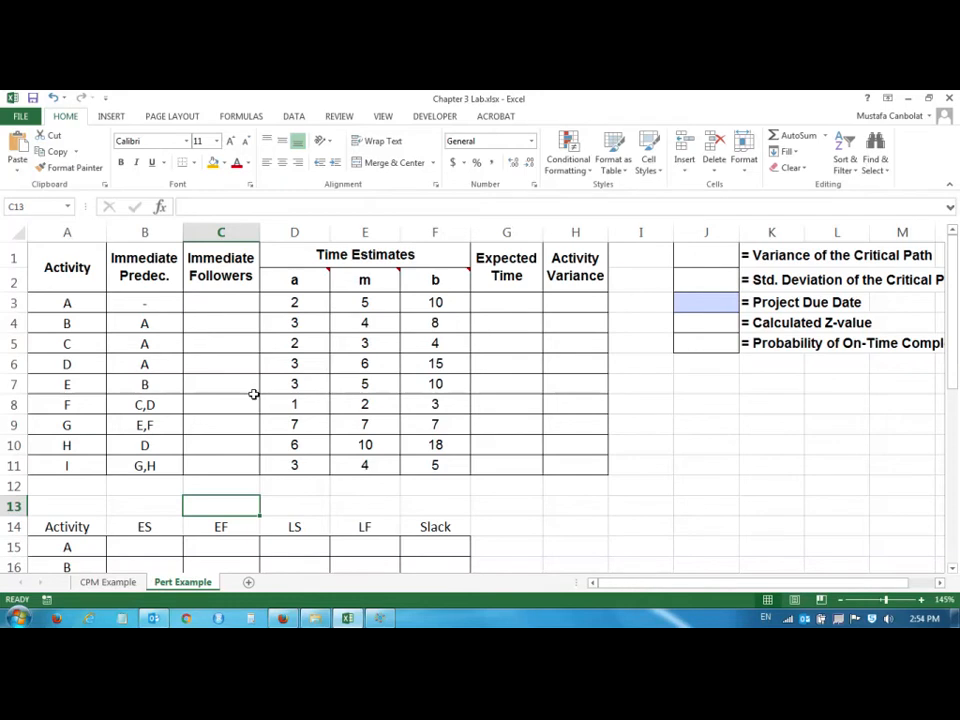
# Return to the CPM Example sheet and select activity A's ES cell in the schedule table.
pyautogui.click(133, 584)
pyautogui.scroll(-1, 280, 370)
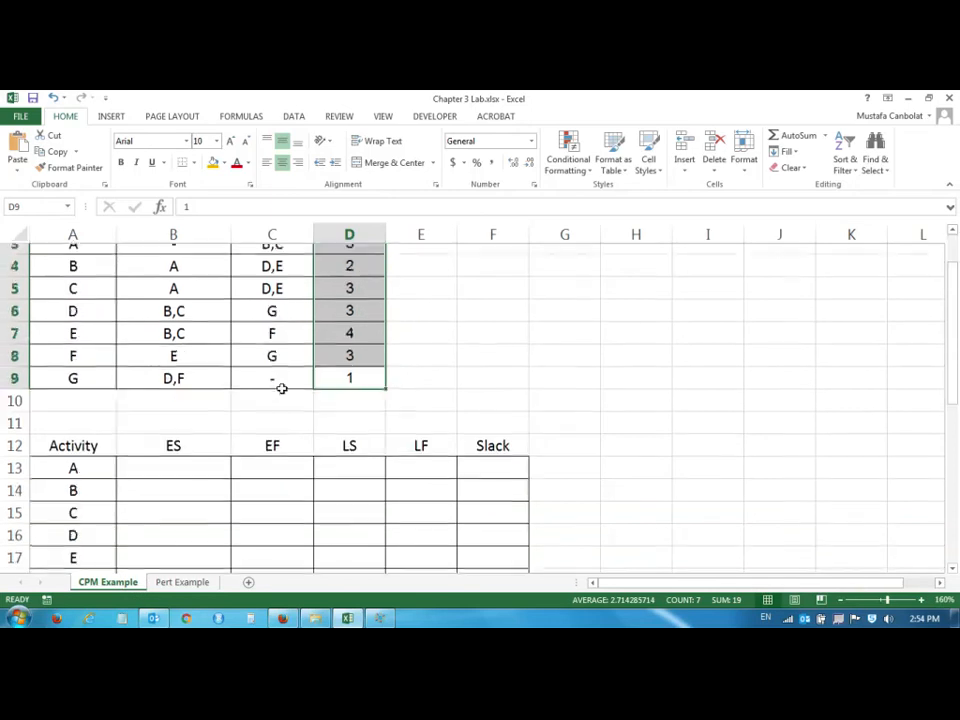
pyautogui.scroll(1, 285, 392)
pyautogui.scroll(-3, 274, 394)
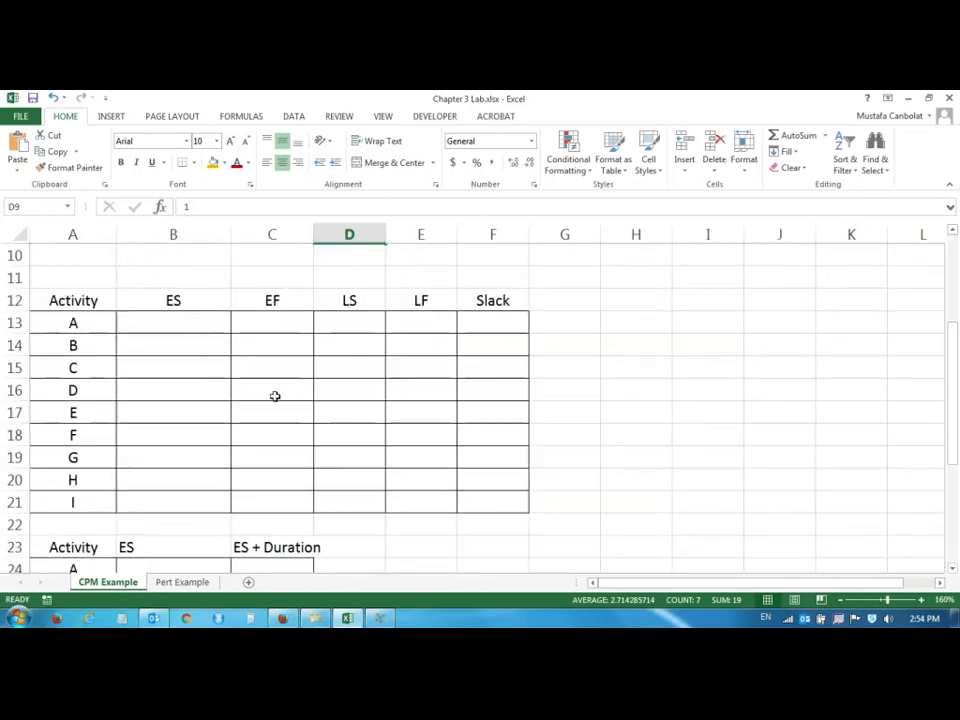
pyautogui.click(170, 321)
pyautogui.scroll(3, 185, 326)
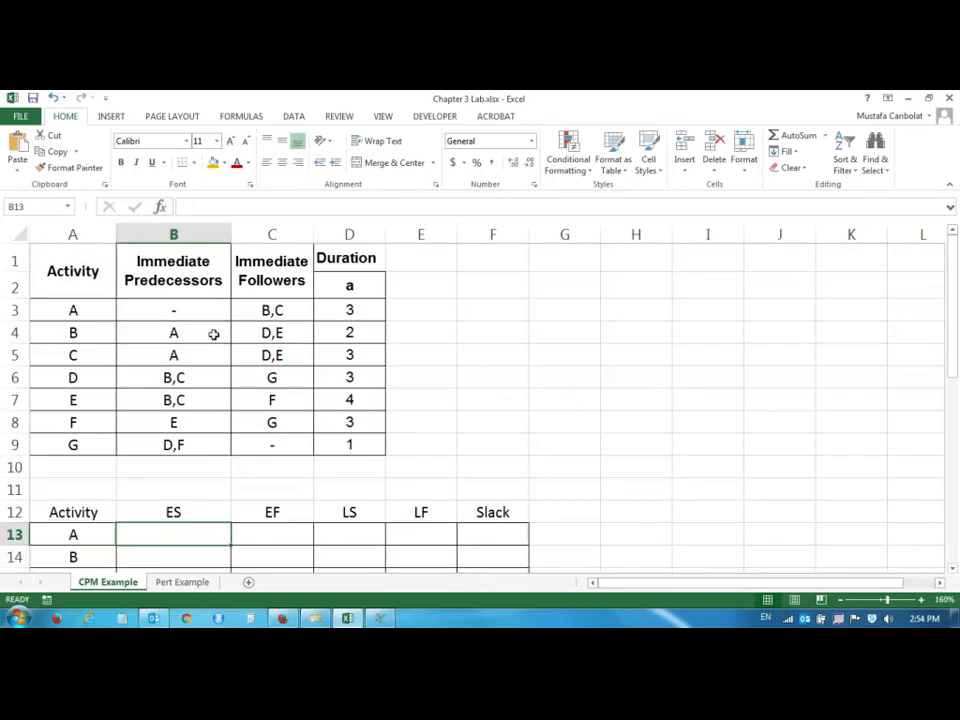
pyautogui.scroll(-2, 213, 335)
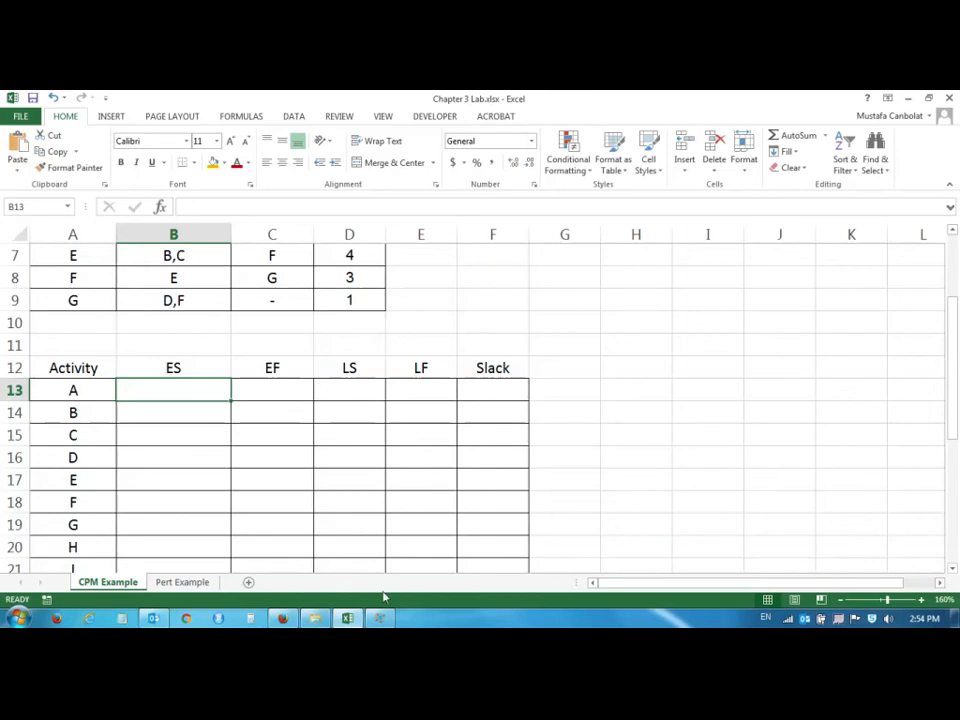
pyautogui.click(378, 621)
pyautogui.click(858, 587)
pyautogui.scroll(1, 592, 432)
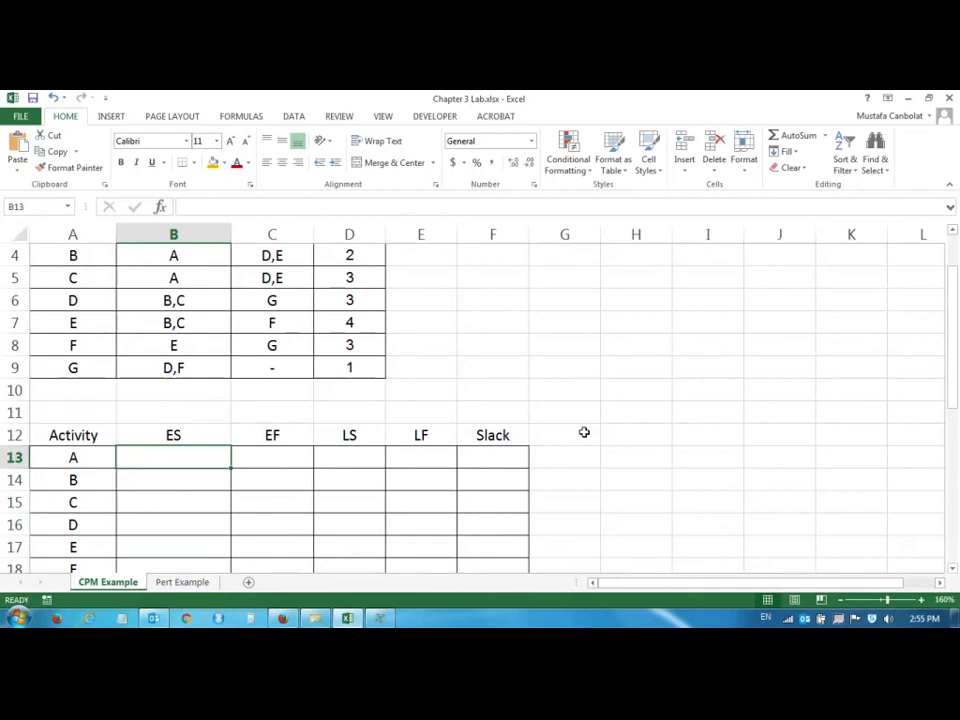
pyautogui.scroll(1, 584, 432)
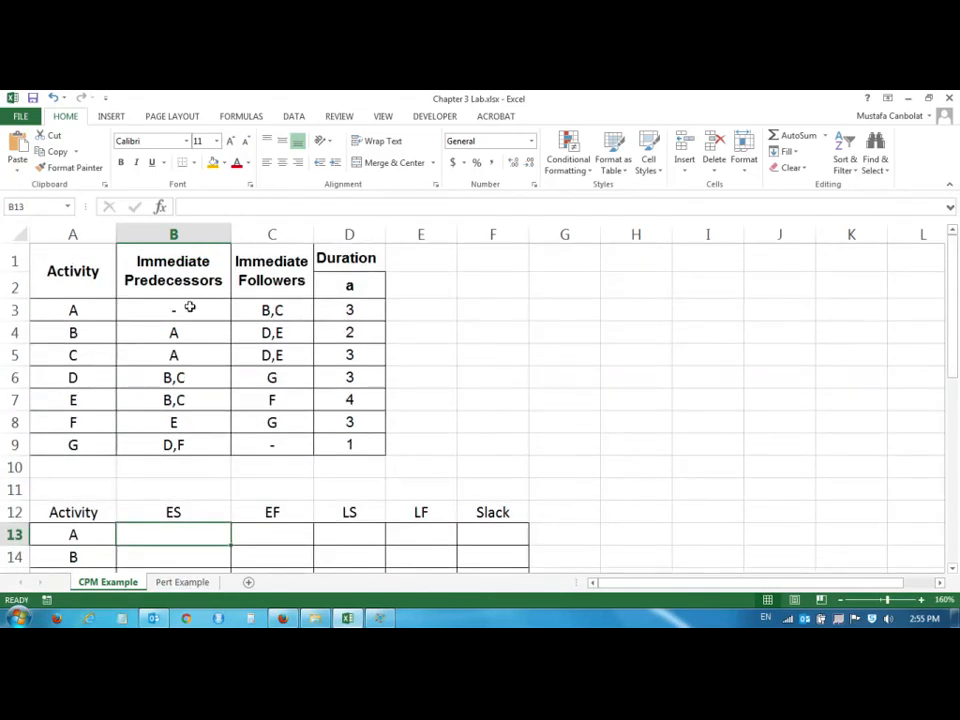
# Enter 0 as the ES of activity A in cell B13 and center the value.
pyautogui.scroll(-1, 197, 318)
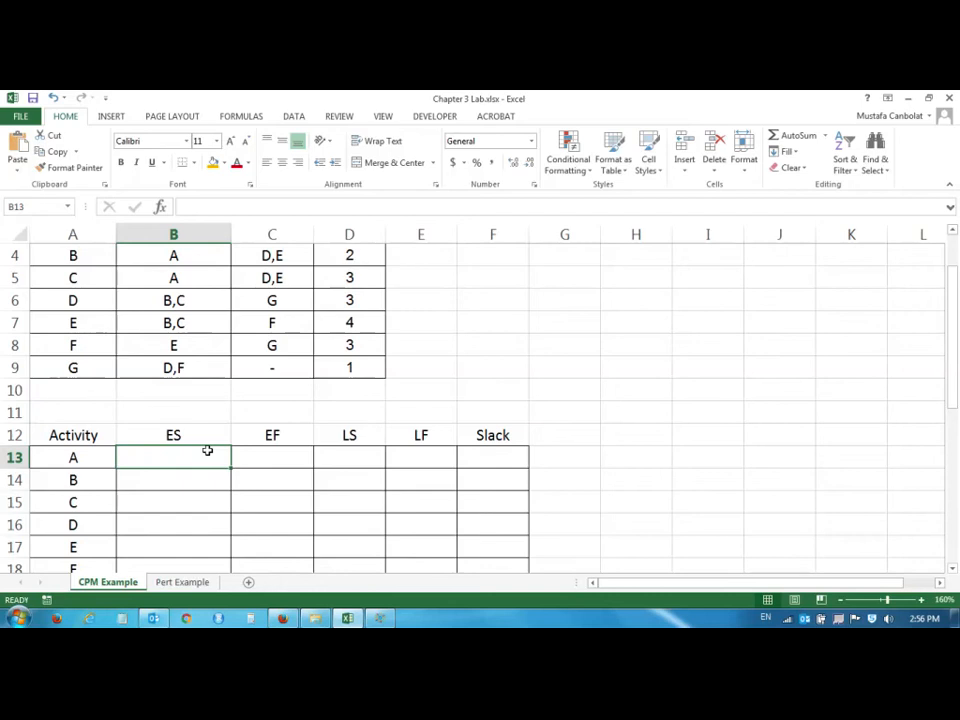
pyautogui.write('0')
pyautogui.press('Return')
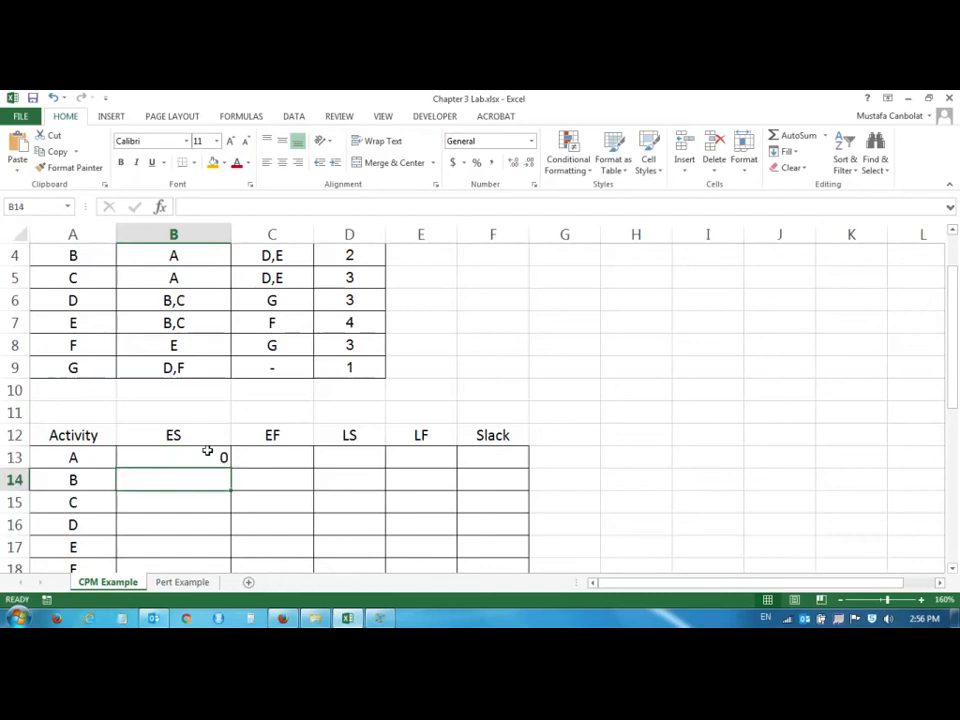
pyautogui.click(209, 456)
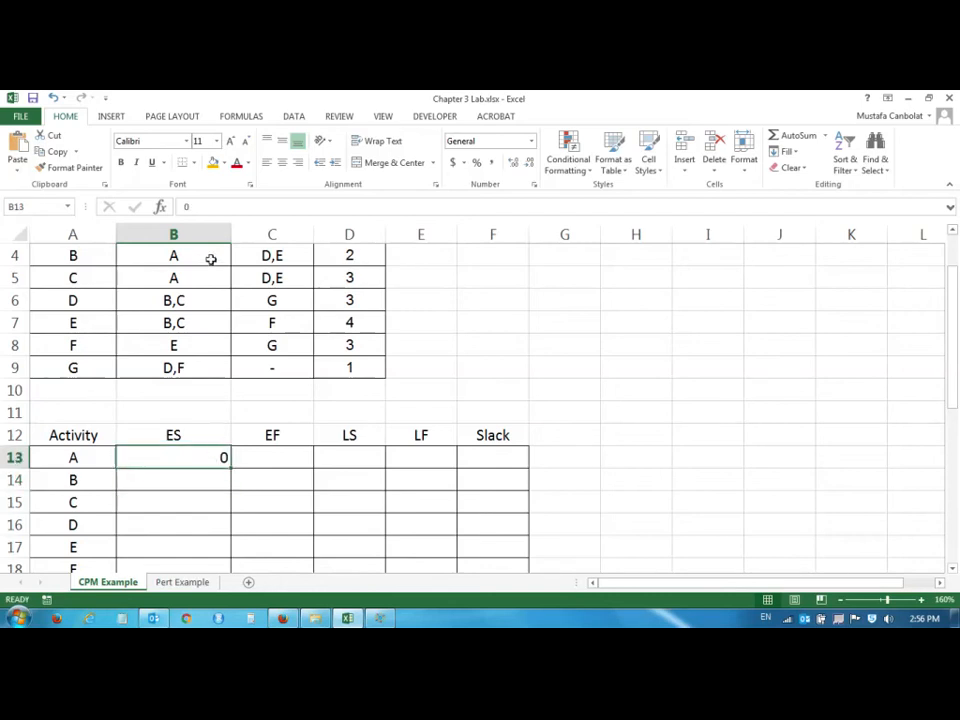
pyautogui.click(282, 162)
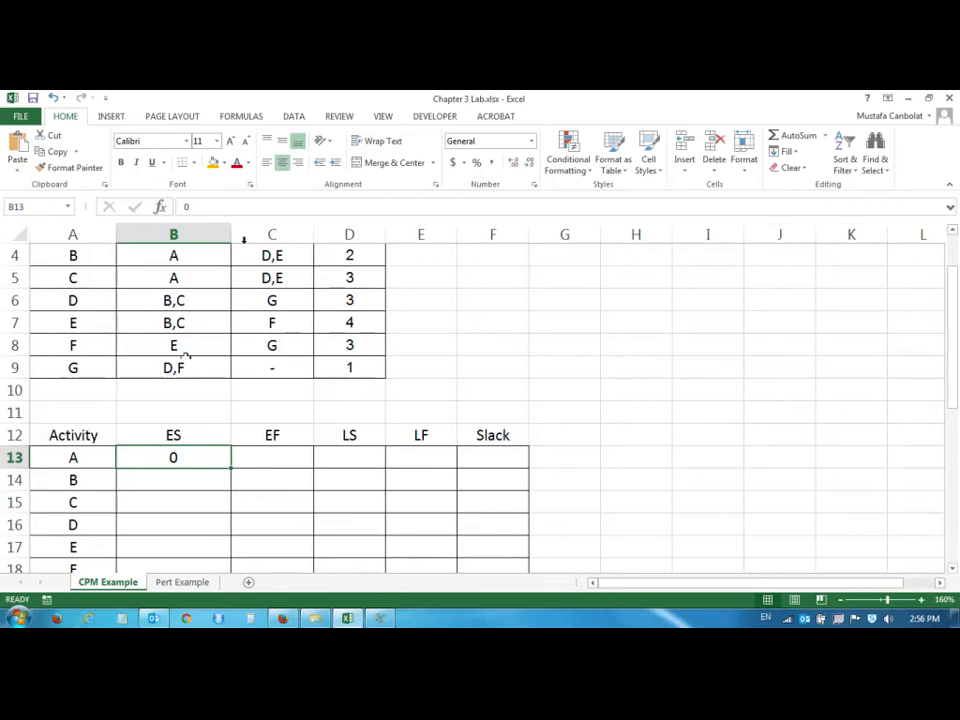
# Compute activity A's EF in cell C13 as its ES plus its duration with the formula =B13+D3.
pyautogui.scroll(1, 155, 411)
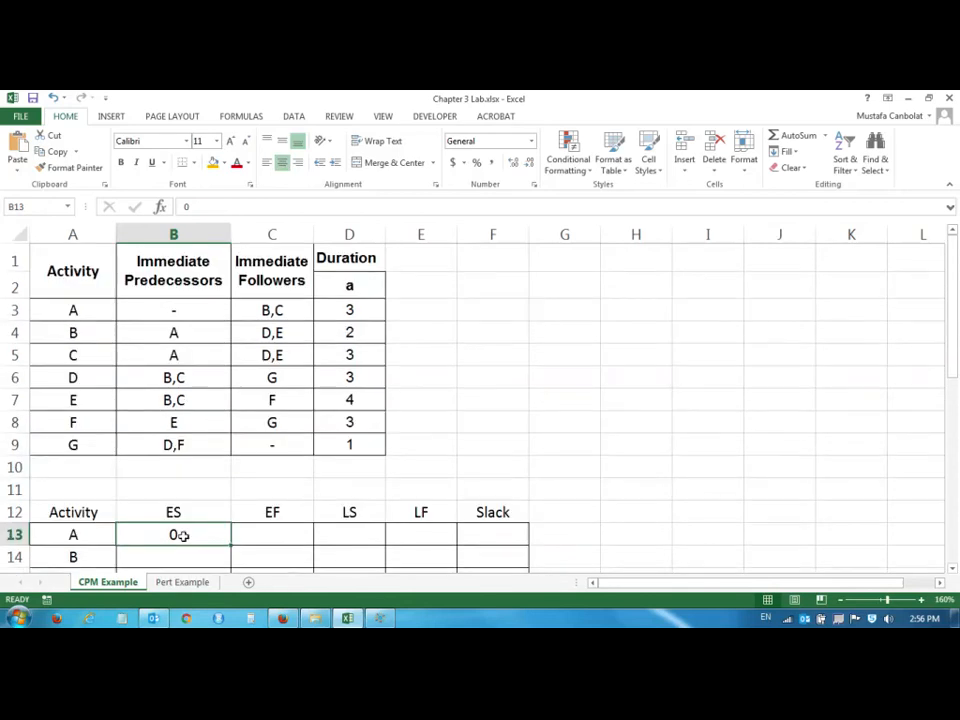
pyautogui.click(277, 531)
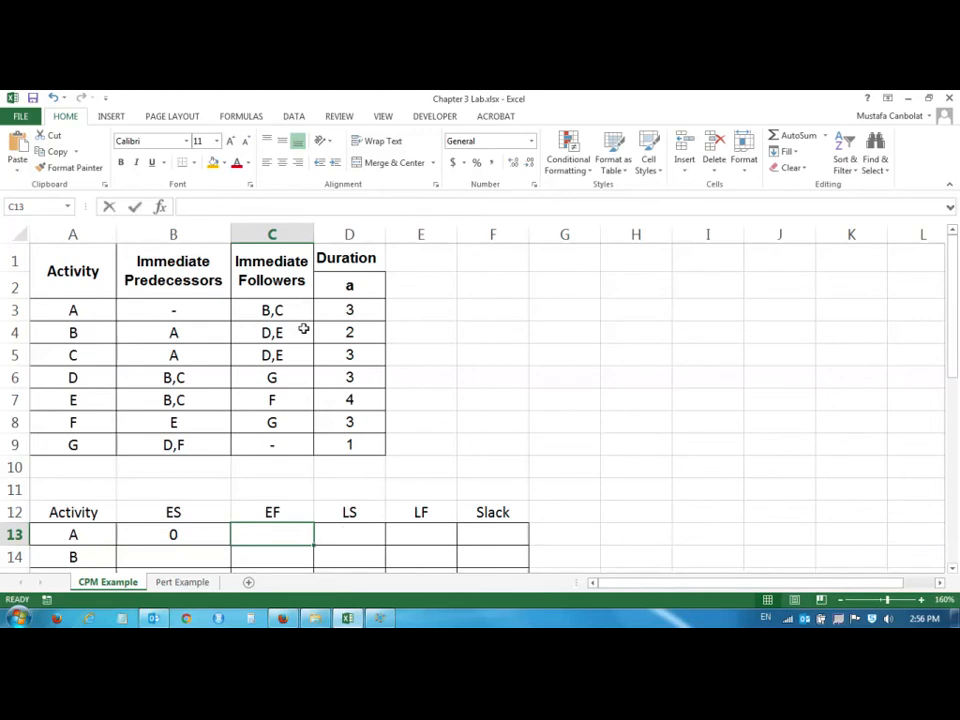
pyautogui.write('=')
pyautogui.click(186, 536)
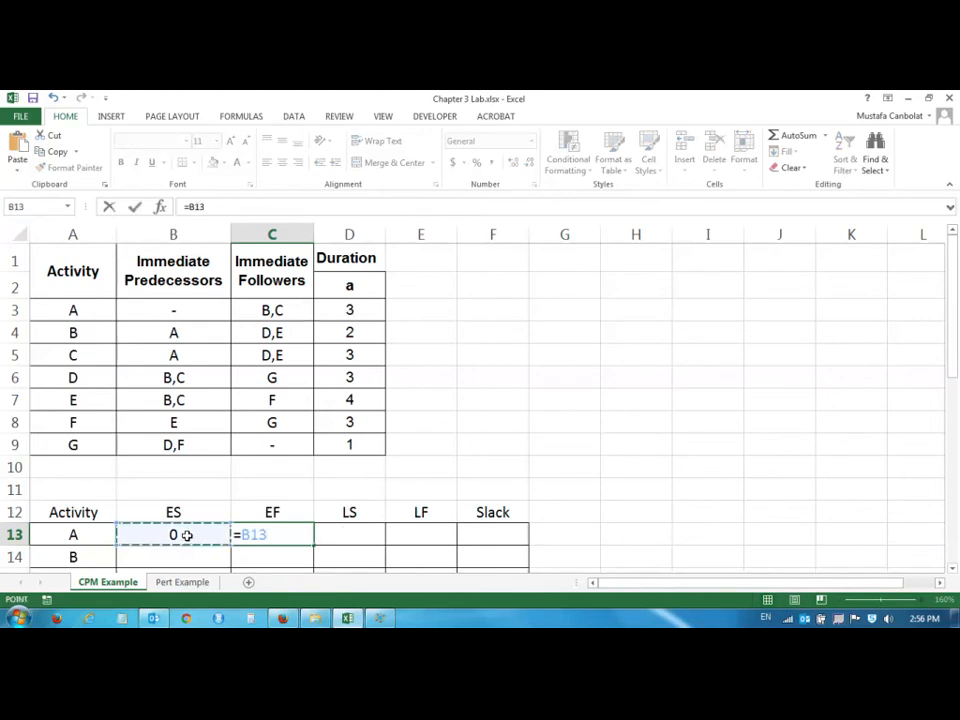
pyautogui.write('+')
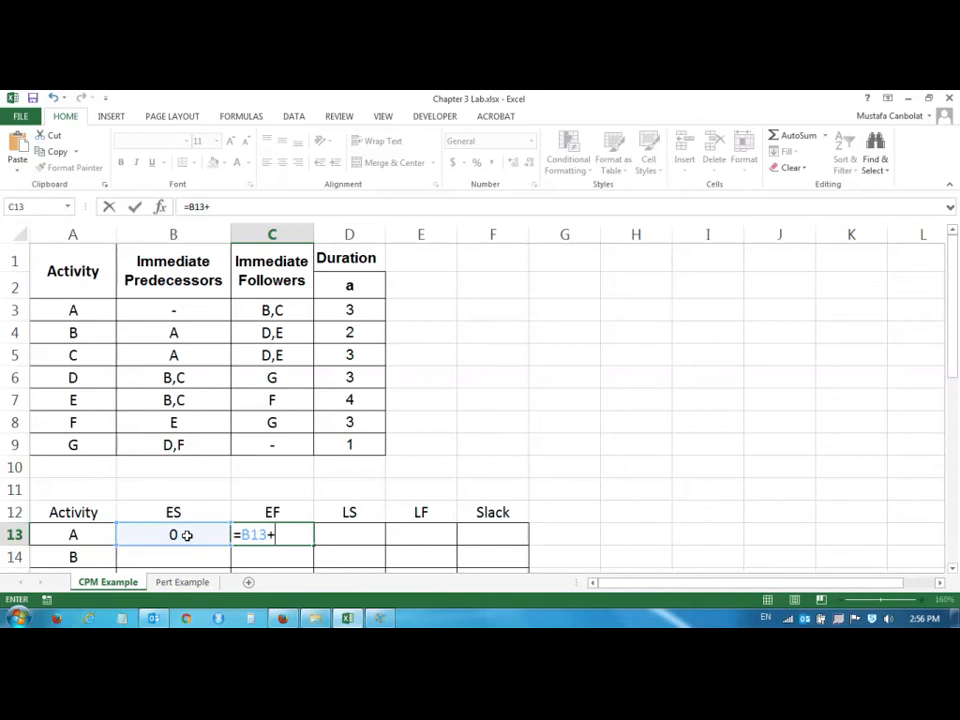
pyautogui.click(331, 309)
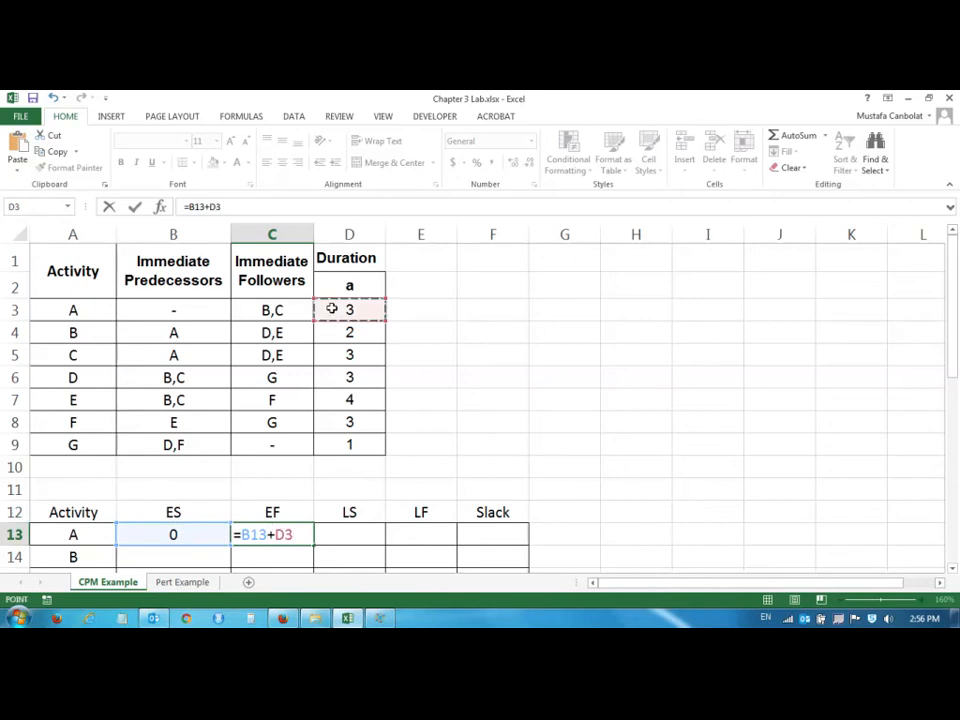
pyautogui.press('Return')
# Check activity B's immediate predecessor and set its ES in cell B14 to activity A's EF with =C13.
pyautogui.scroll(-2, 331, 308)
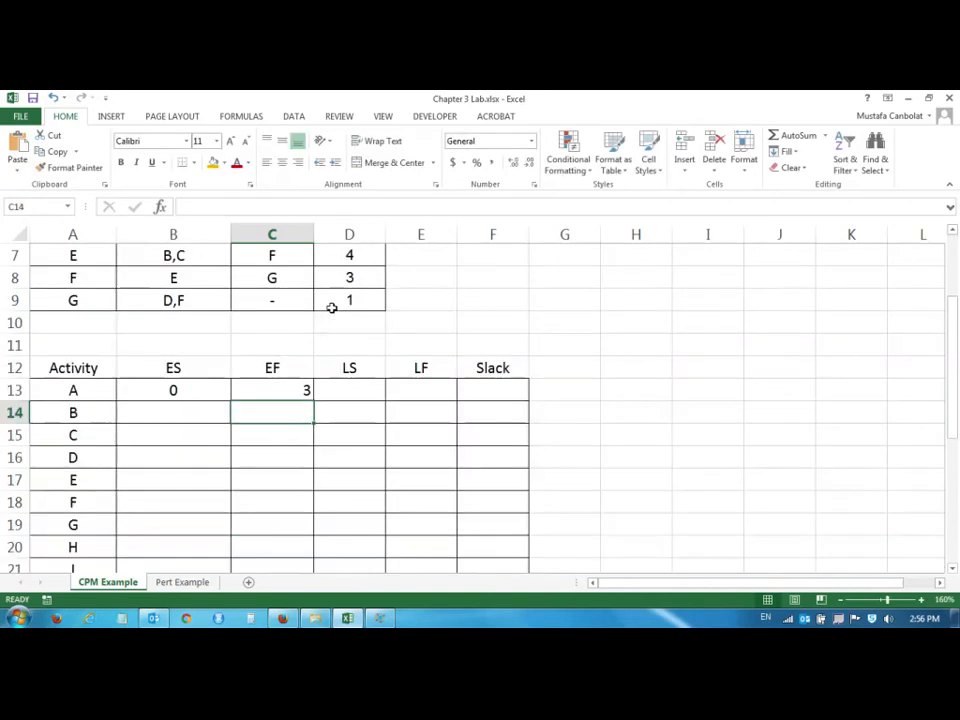
pyautogui.click(201, 413)
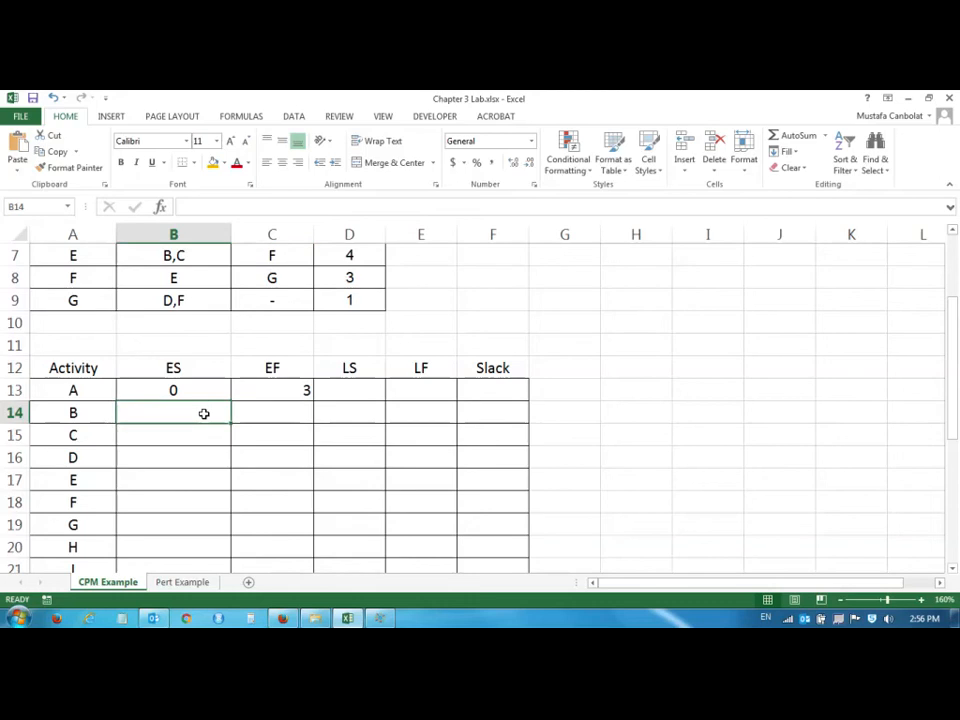
pyautogui.scroll(2, 203, 413)
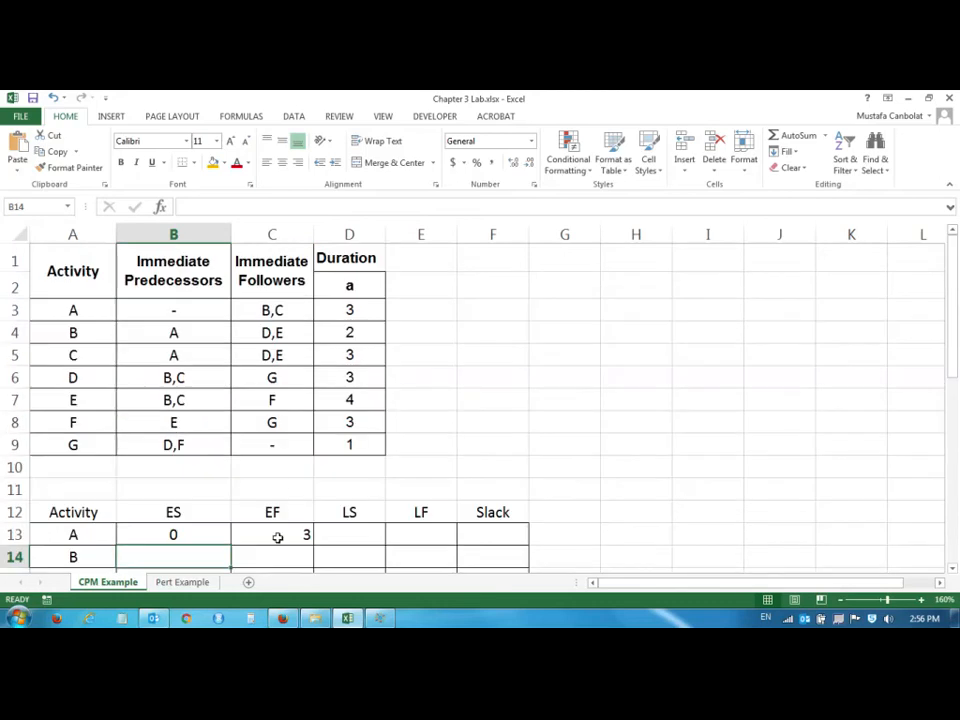
pyautogui.scroll(-1, 204, 456)
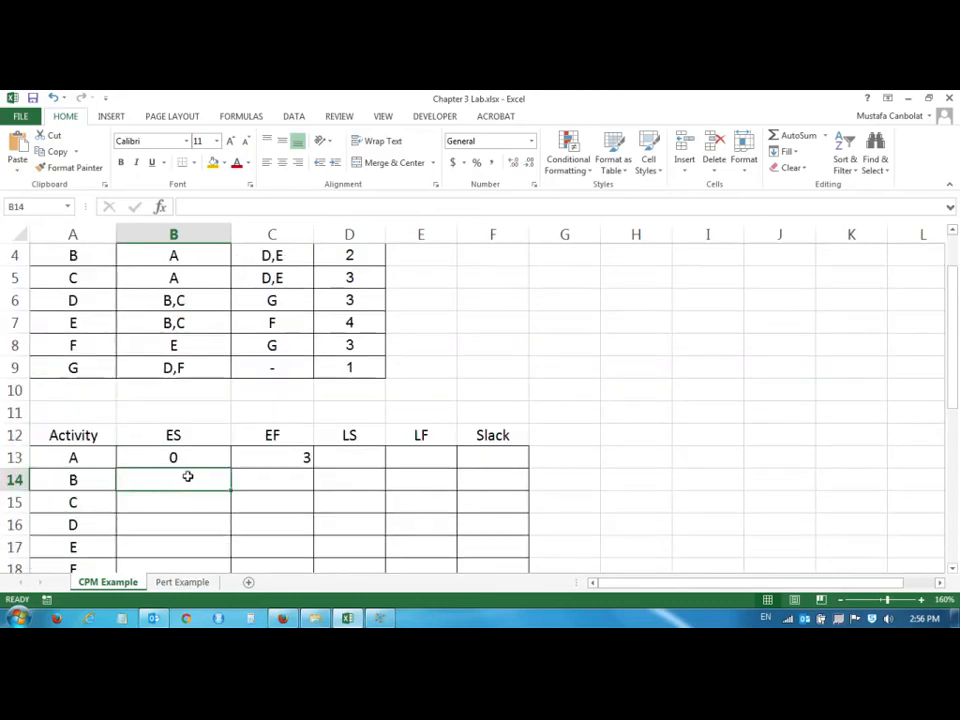
pyautogui.scroll(1, 189, 475)
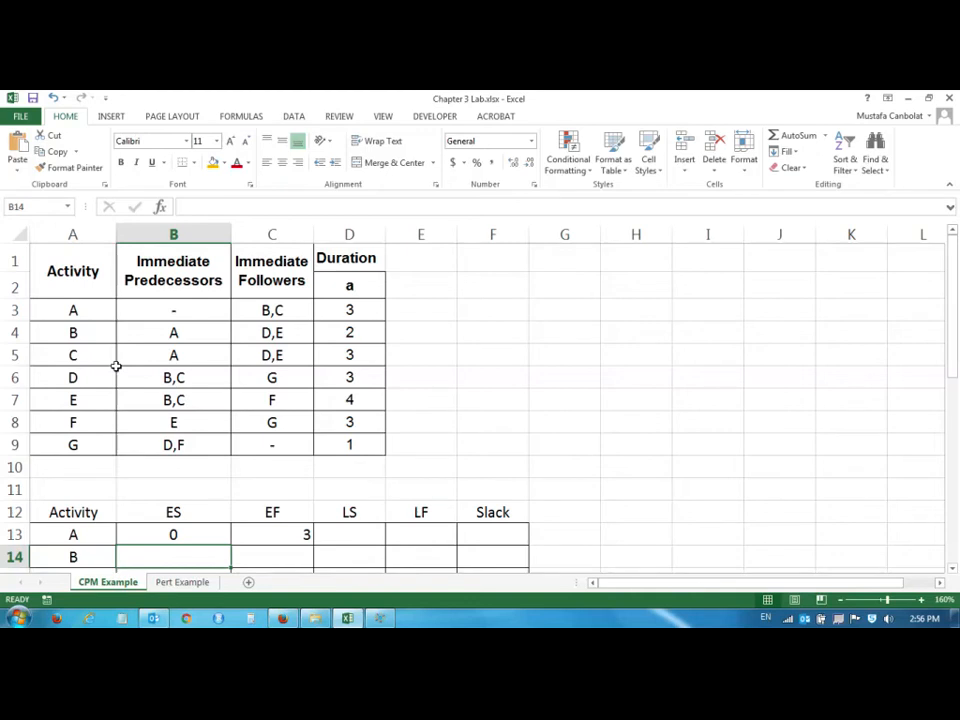
pyautogui.scroll(-1, 116, 366)
pyautogui.scroll(1, 116, 366)
pyautogui.scroll(-1, 177, 333)
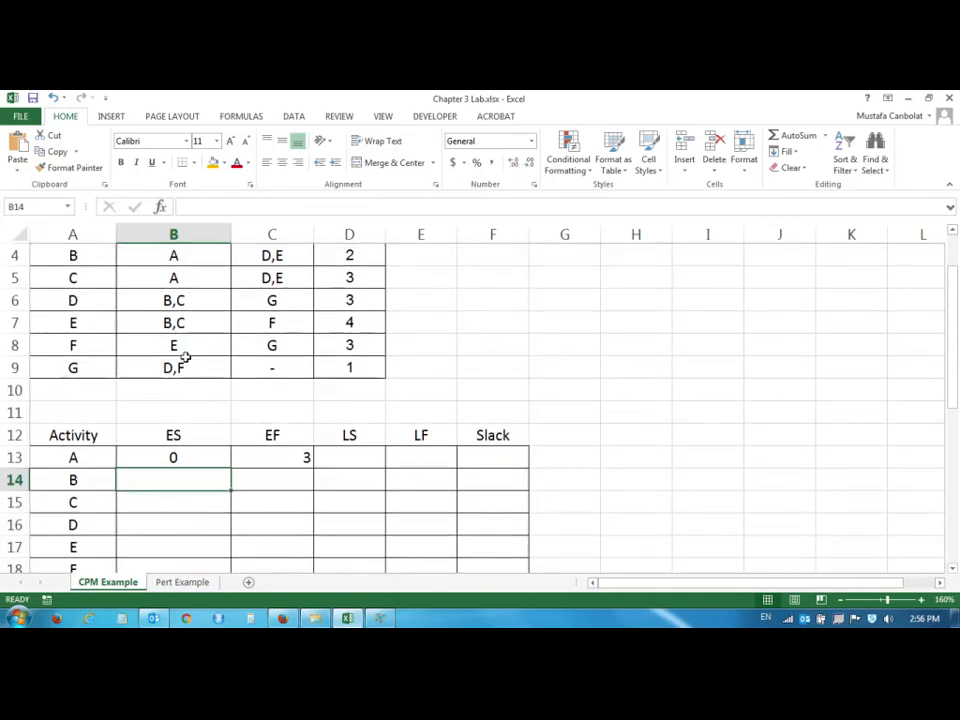
pyautogui.scroll(1, 185, 357)
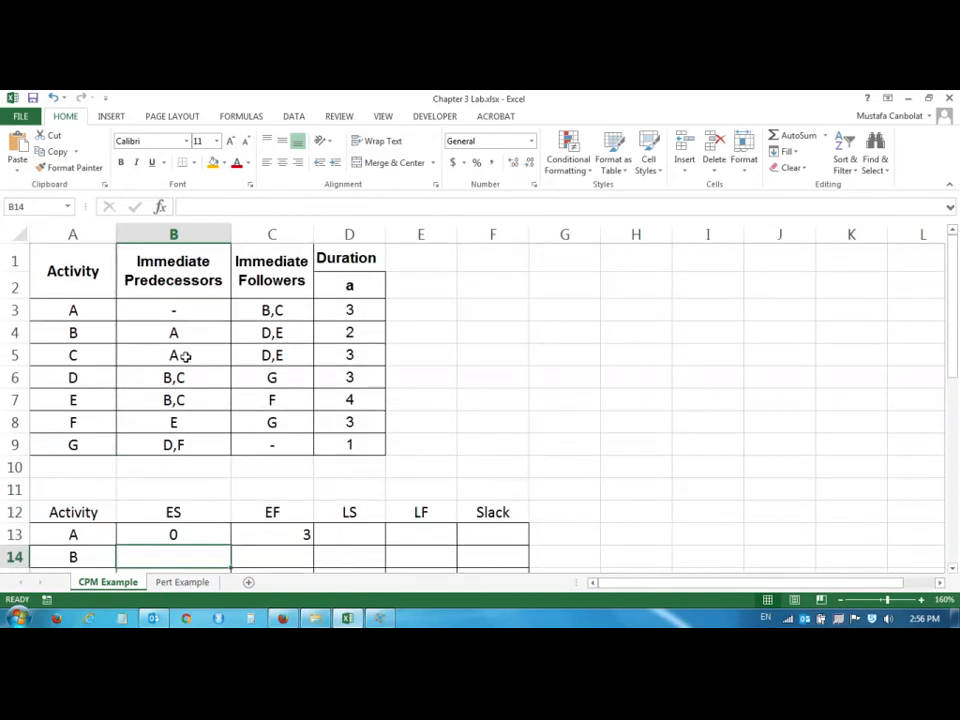
pyautogui.scroll(-1, 165, 550)
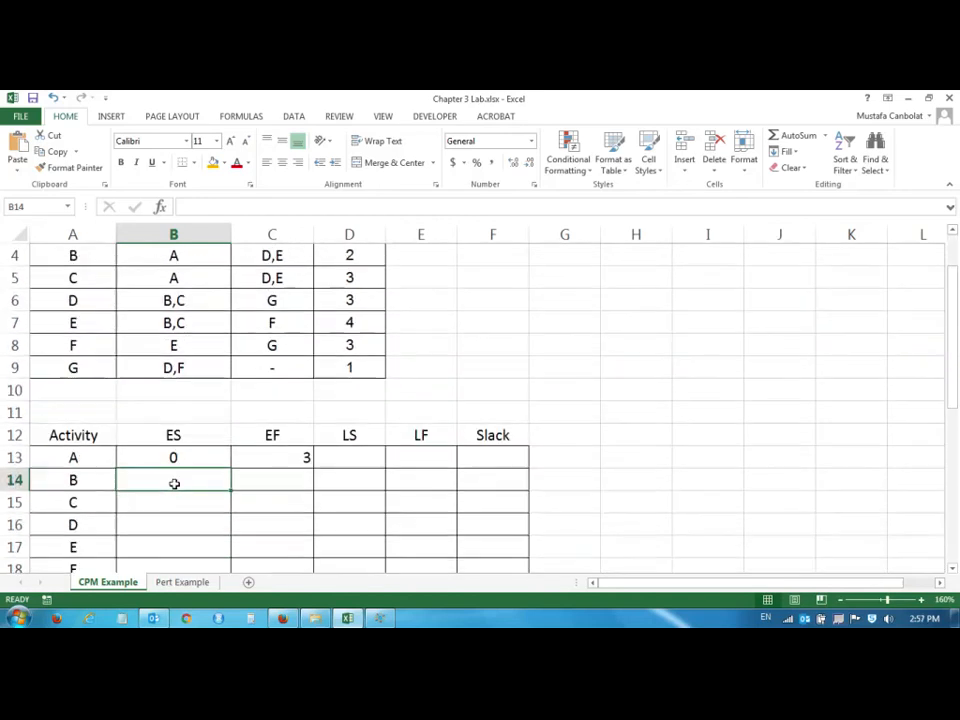
pyautogui.write('=')
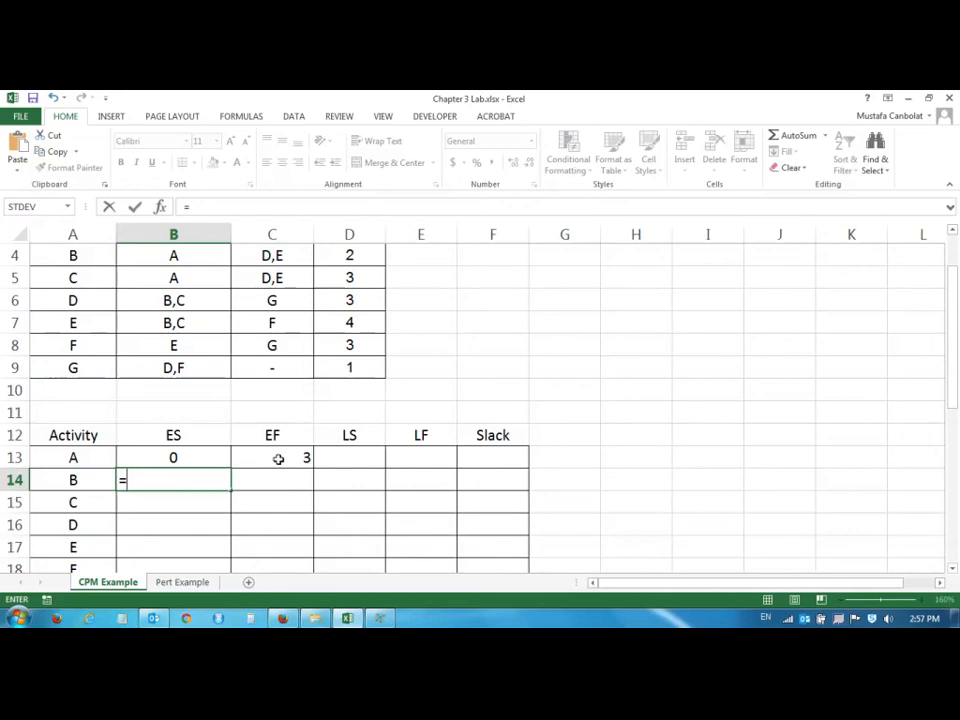
pyautogui.click(281, 457)
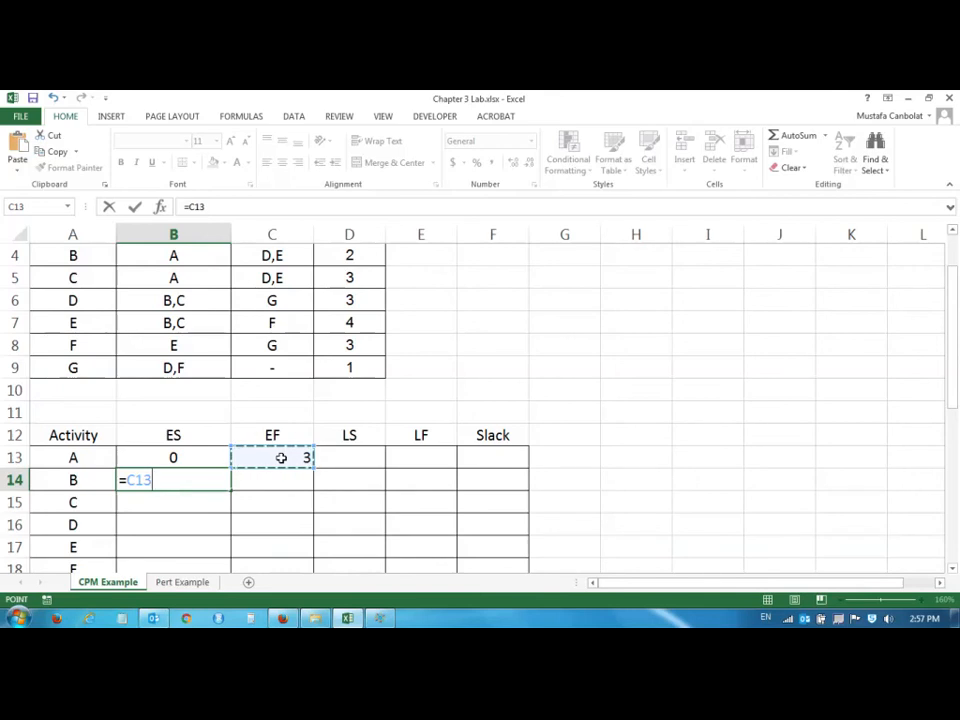
pyautogui.press('Return')
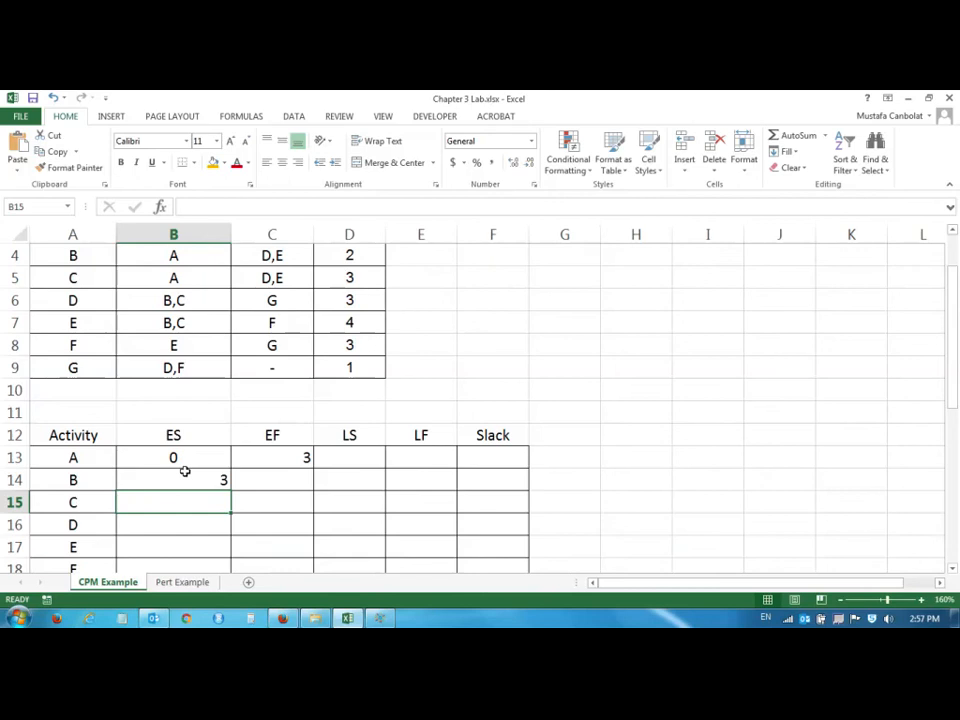
pyautogui.click(185, 471)
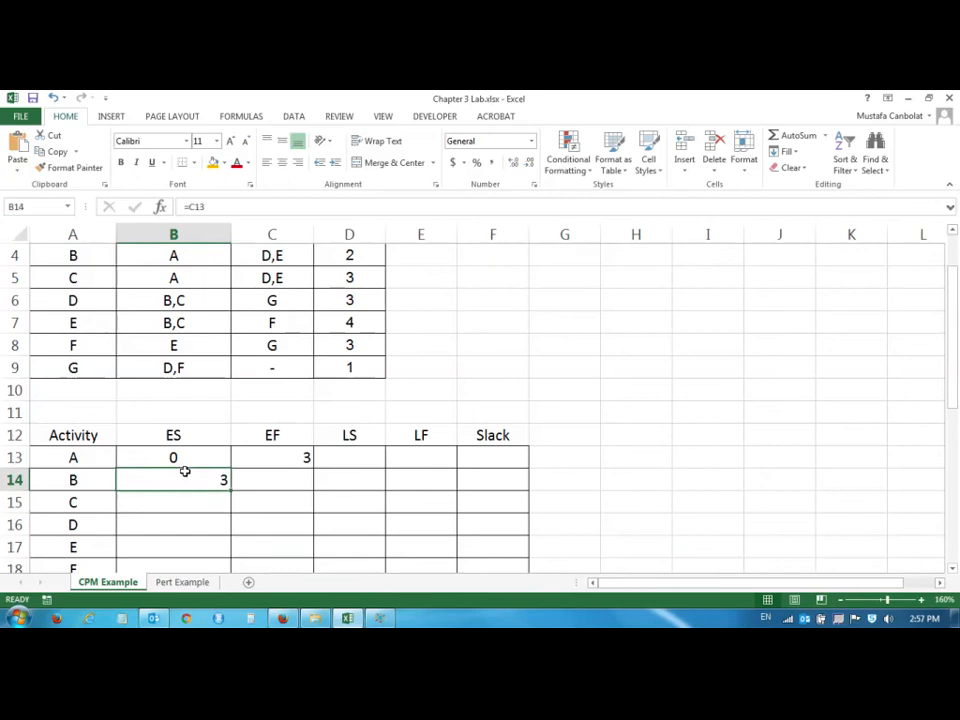
# Compute activity B's EF in cell C14 as its ES plus its duration with the formula =B14+D4.
pyautogui.click(252, 481)
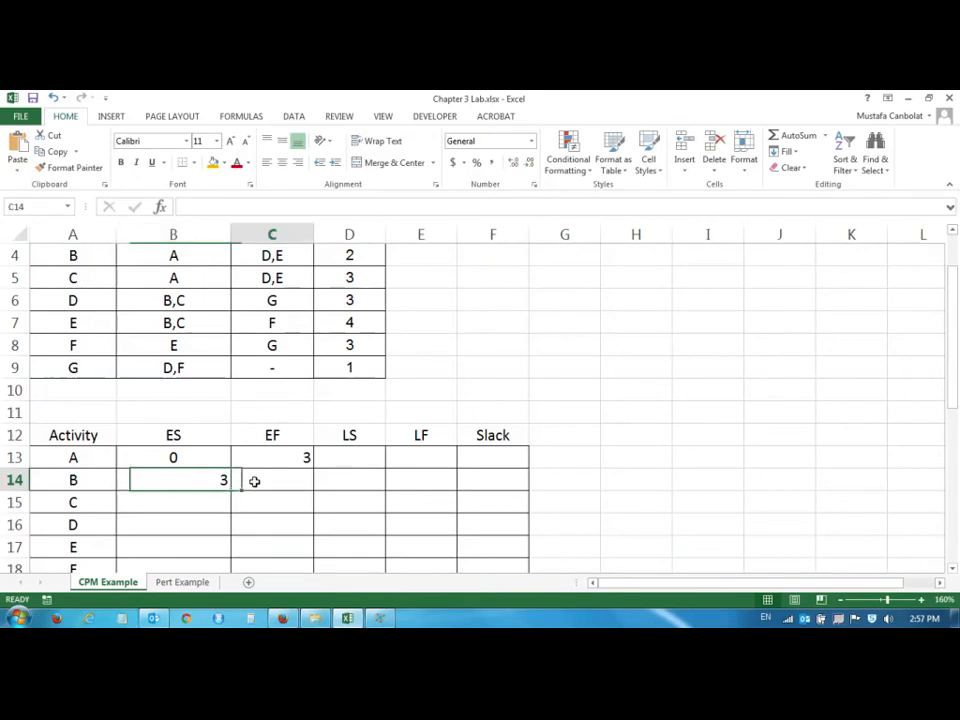
pyautogui.write('=')
pyautogui.scroll(1, 259, 475)
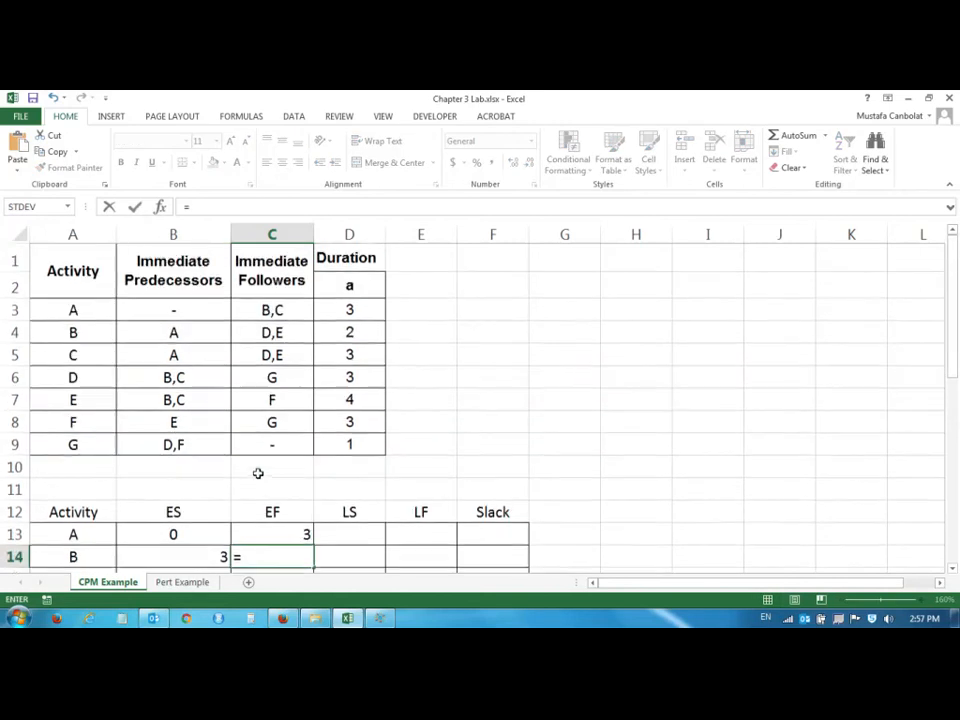
pyautogui.scroll(-1, 330, 400)
pyautogui.click(206, 481)
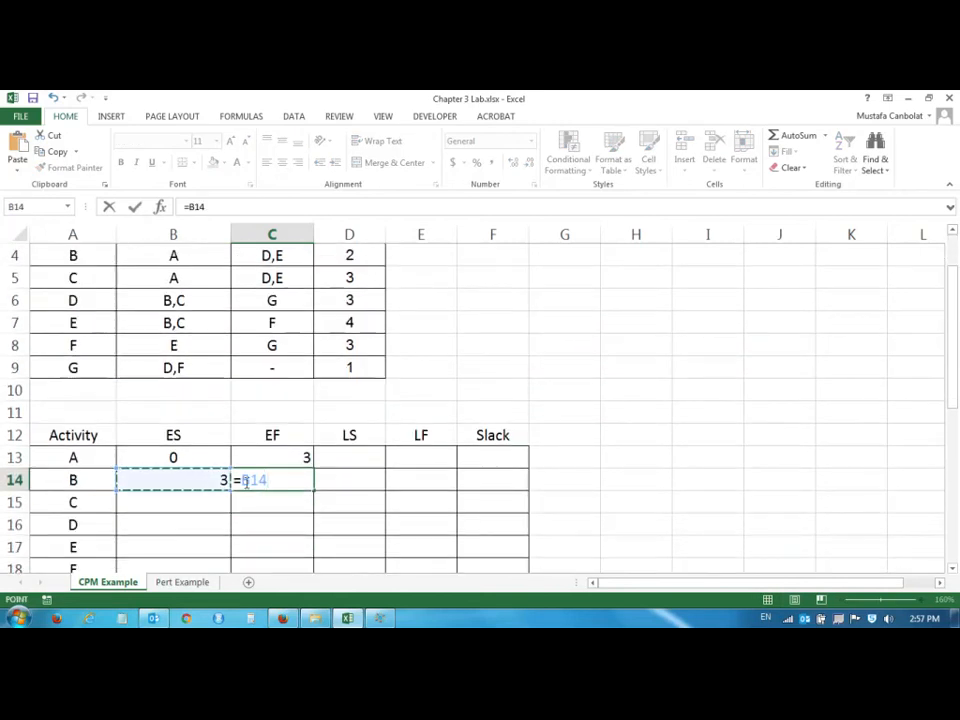
pyautogui.write('+')
pyautogui.scroll(1, 391, 317)
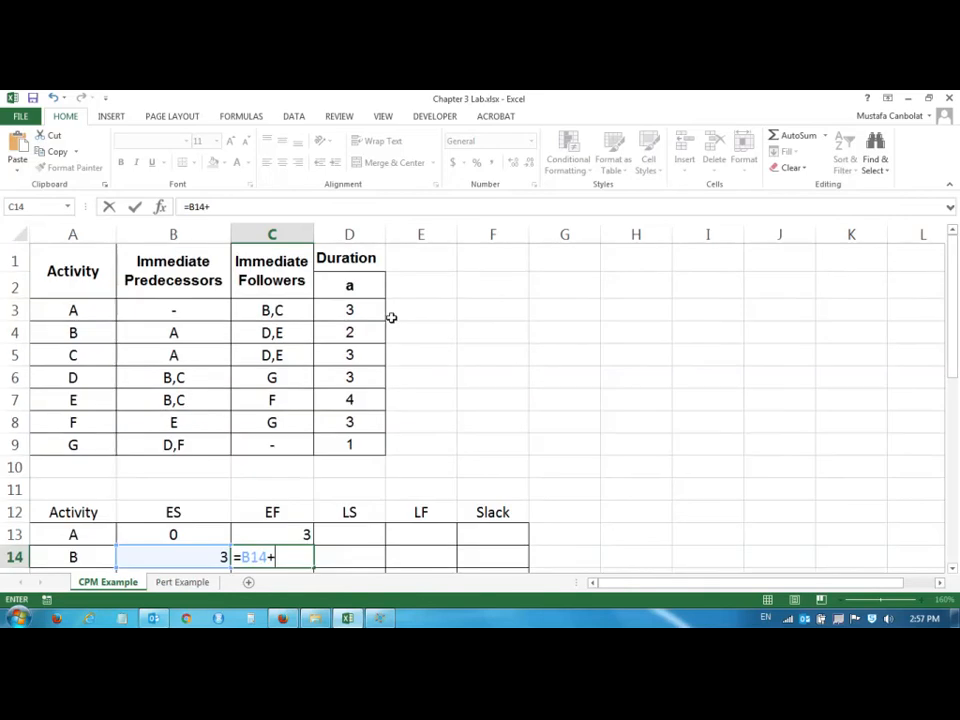
pyautogui.click(362, 332)
pyautogui.scroll(-2, 476, 430)
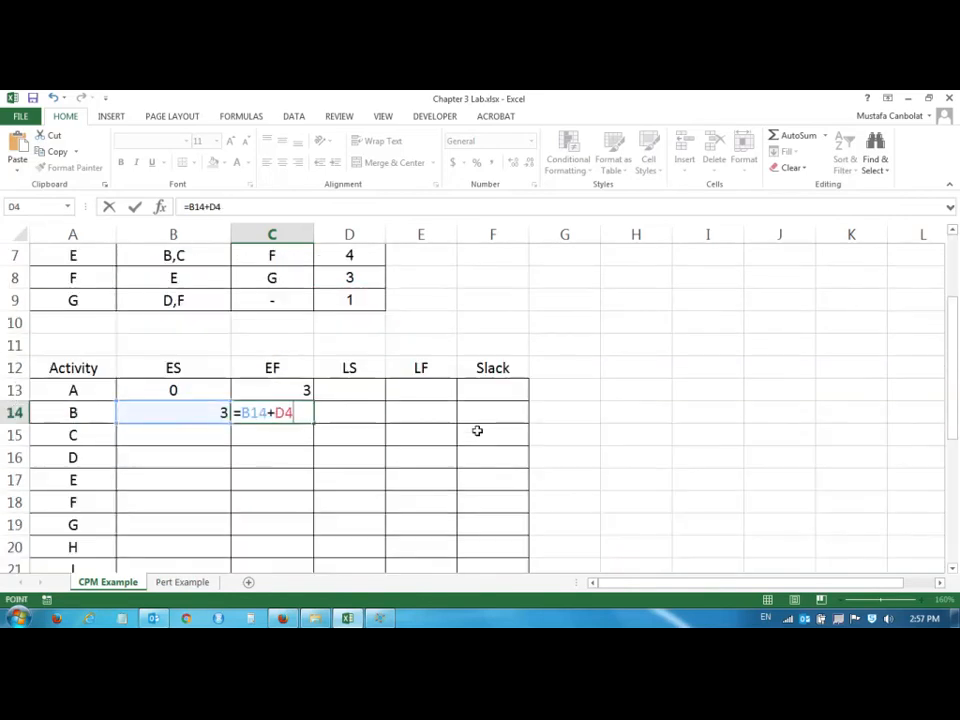
pyautogui.press('Return')
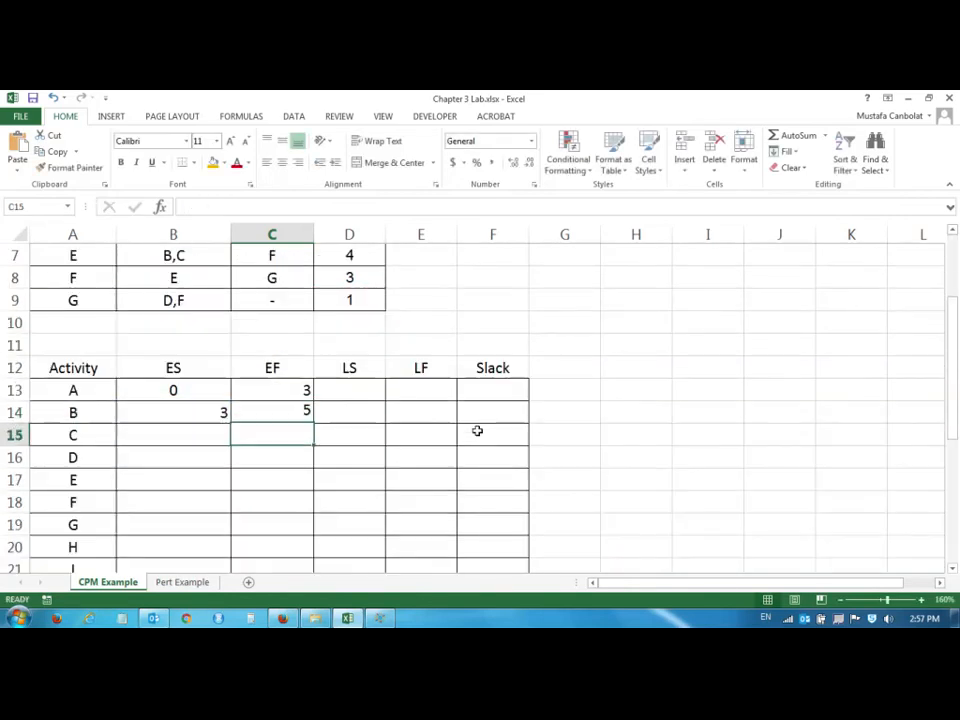
# Remove the centering from activity A's ES in B13 and fill the EF formula in C14 down through C21.
pyautogui.click(188, 389)
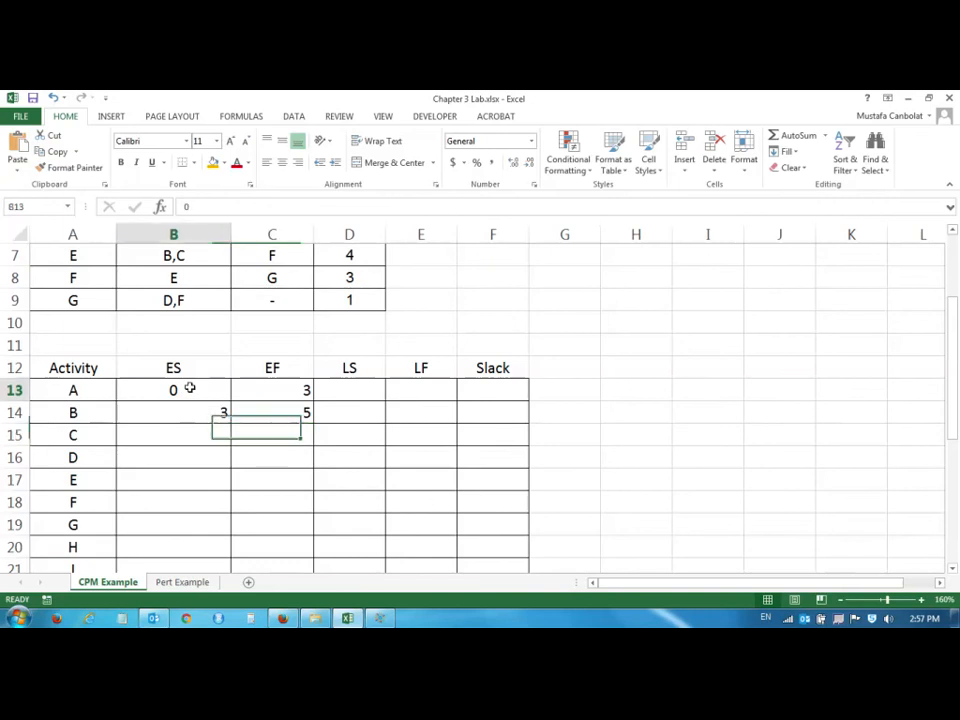
pyautogui.click(300, 163)
pyautogui.click(206, 428)
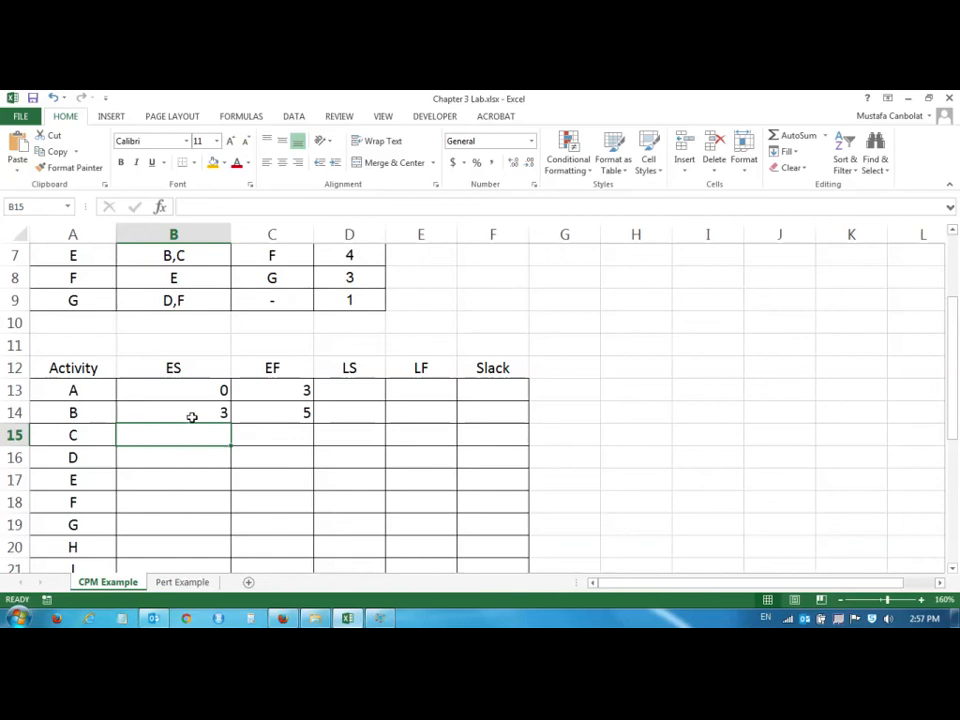
pyautogui.click(300, 415)
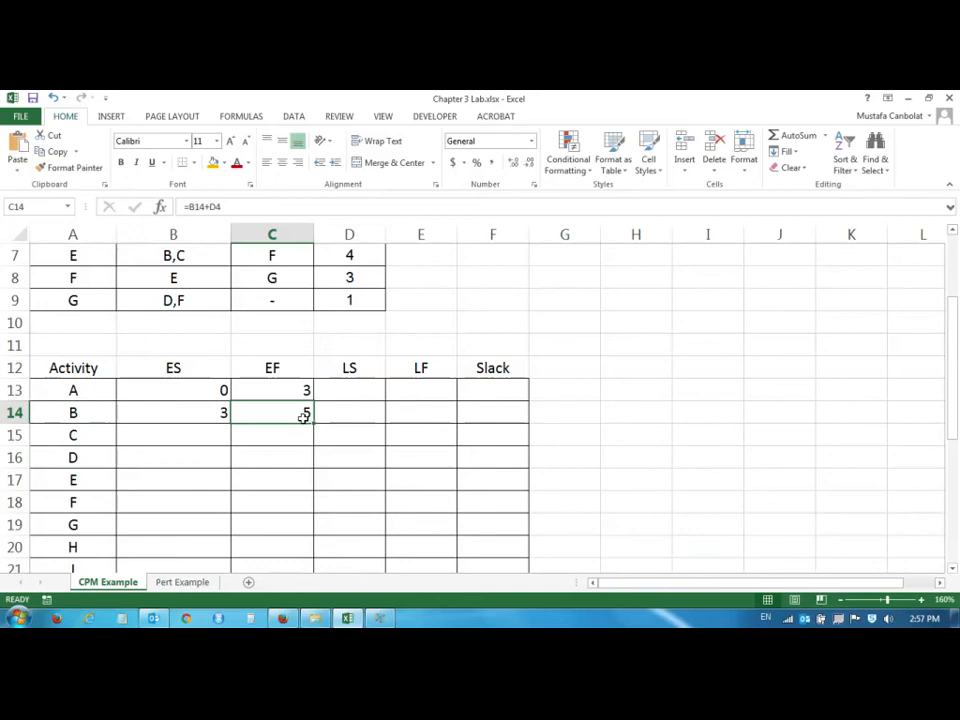
pyautogui.moveTo(313, 425); pyautogui.dragTo(294, 527)
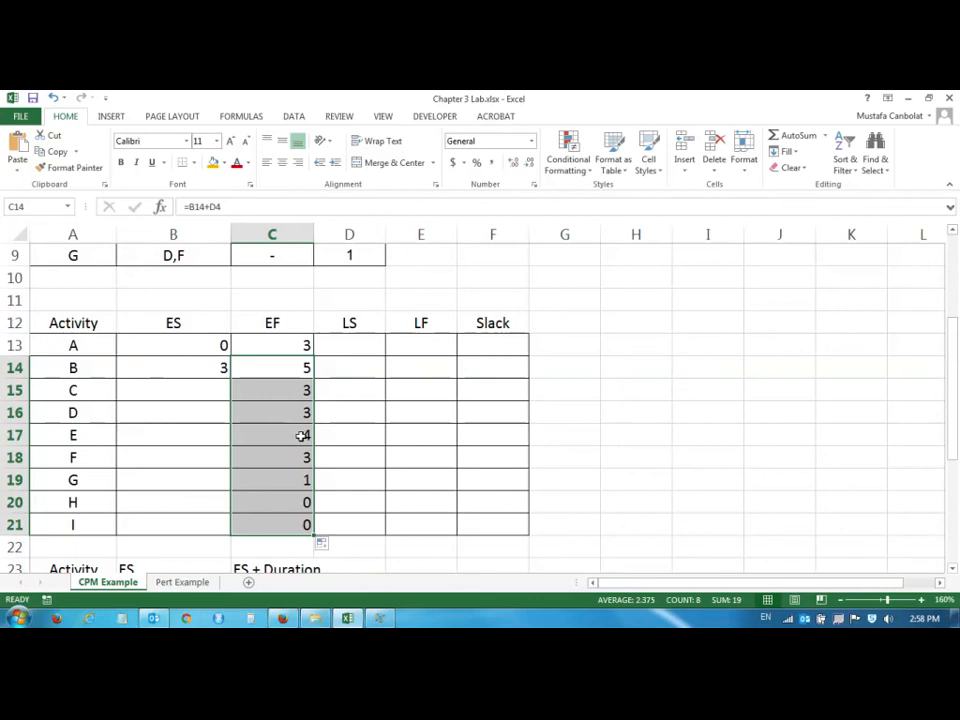
# Check activity C's immediate predecessor and set its ES in cell B15 to activity A's EF with =C13.
pyautogui.click(212, 390)
pyautogui.scroll(1, 234, 399)
pyautogui.scroll(2, 234, 399)
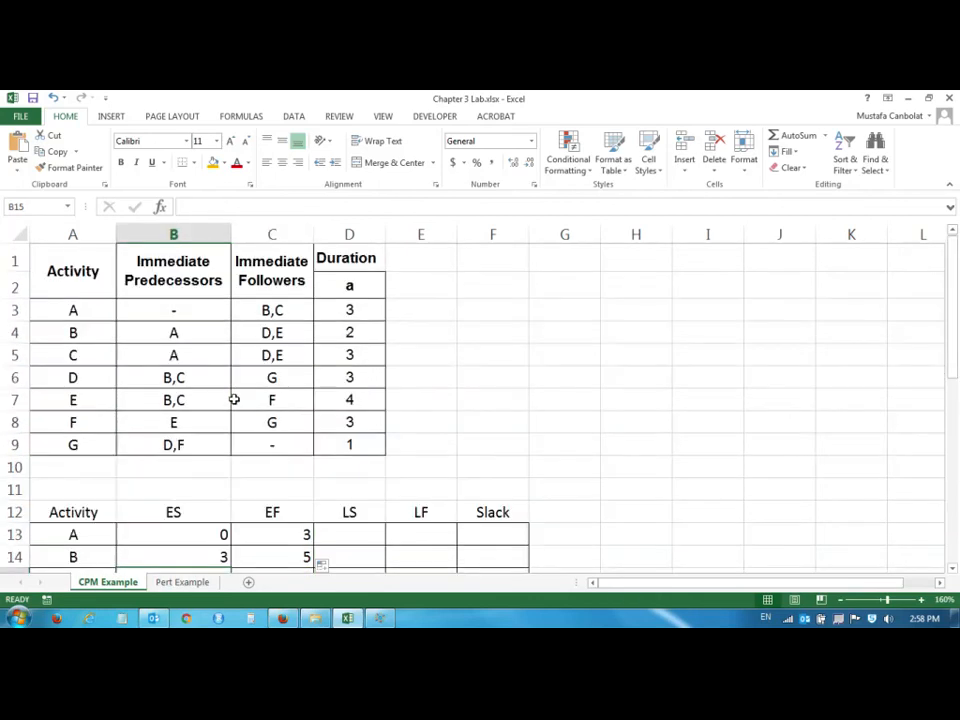
pyautogui.scroll(-1, 194, 369)
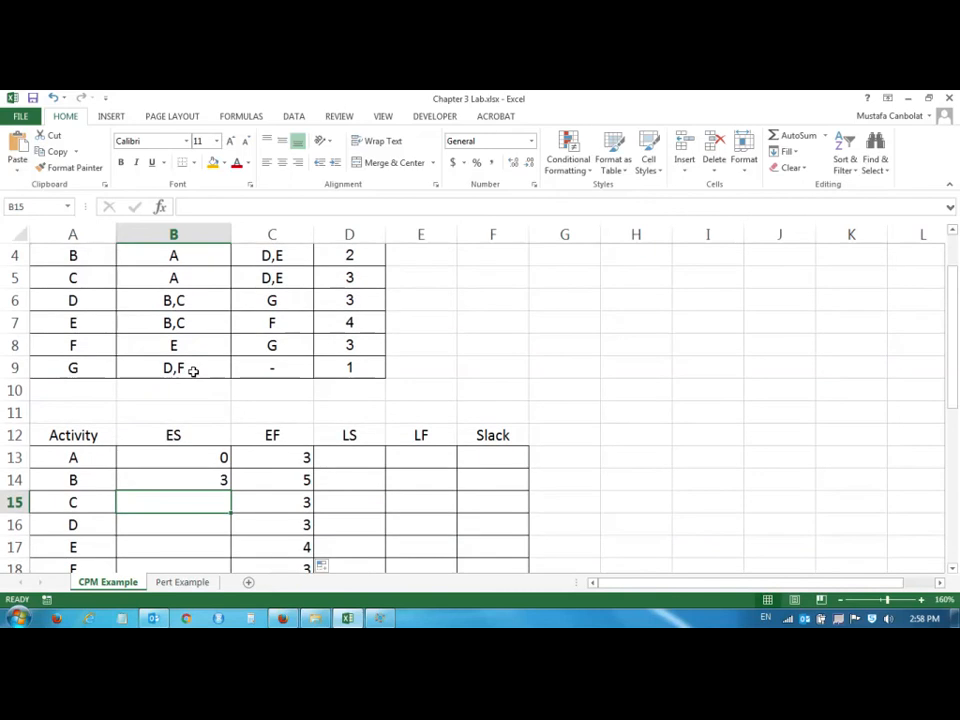
pyautogui.write('=')
pyautogui.click(302, 457)
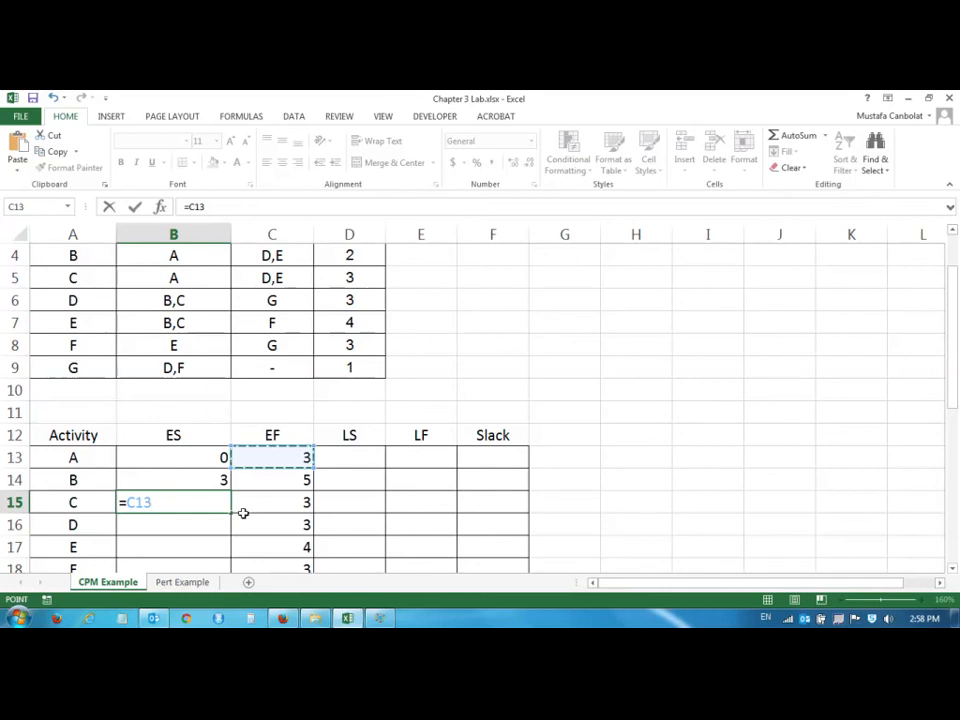
pyautogui.press('Return')
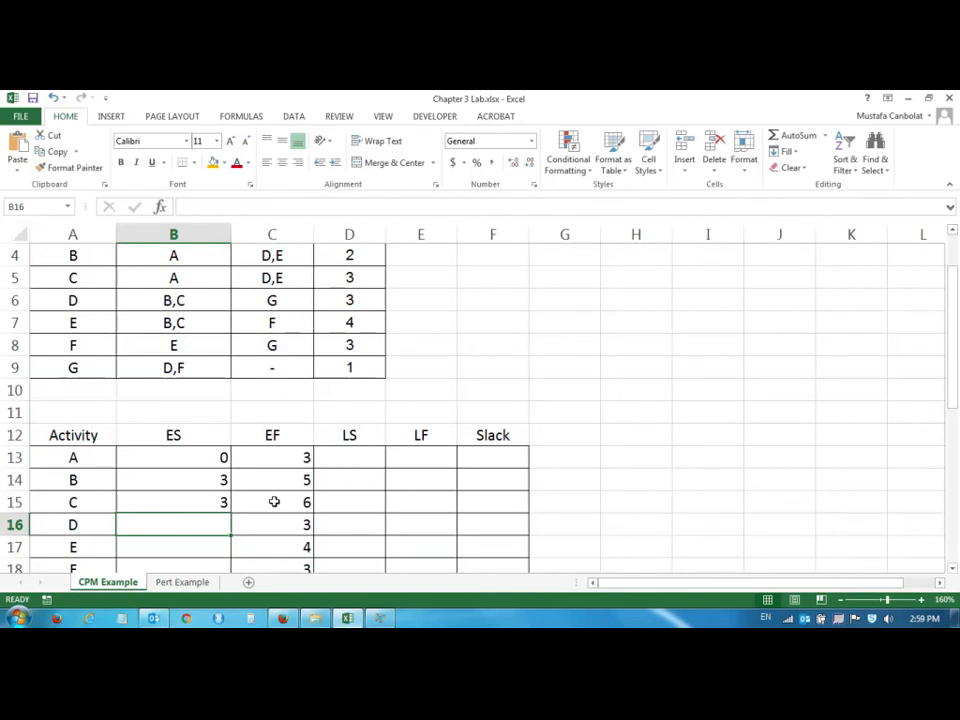
# Set activity D's ES in cell B16 to the larger EF of predecessors B and C with =MAX(C14:C15).
pyautogui.write('=MAX')
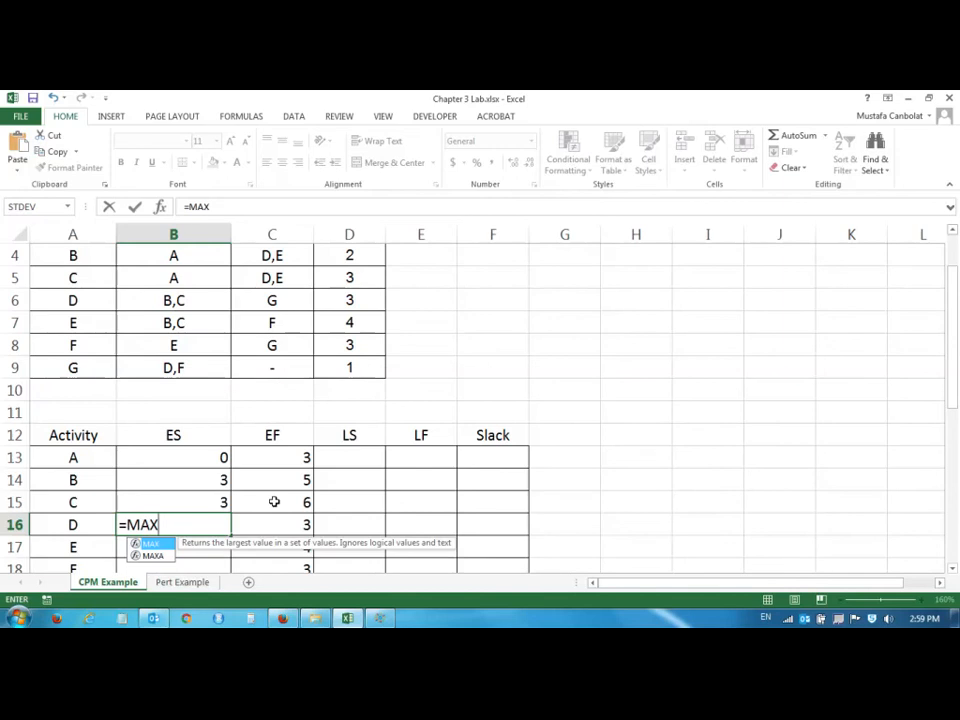
pyautogui.write('(')
pyautogui.moveTo(284, 483); pyautogui.dragTo(287, 497)
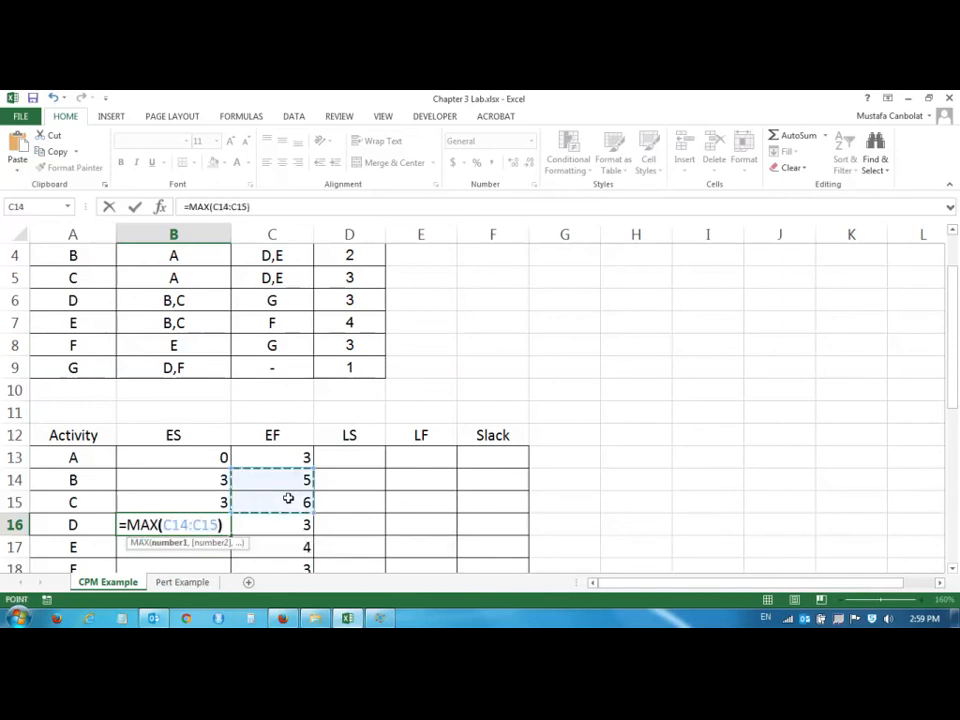
pyautogui.write(')')
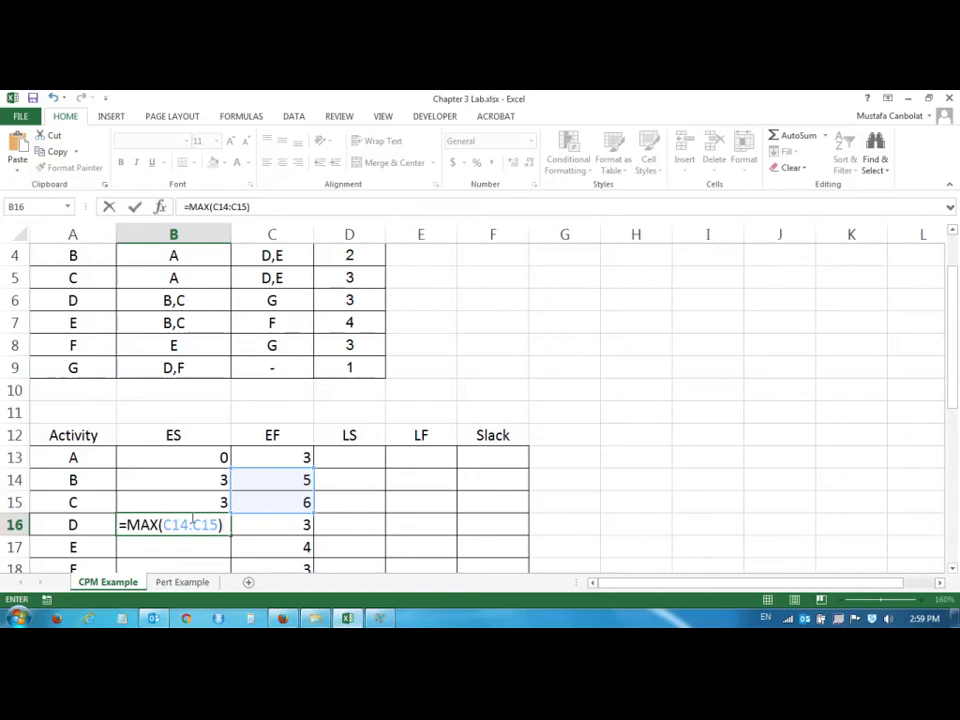
pyautogui.scroll(1, 184, 354)
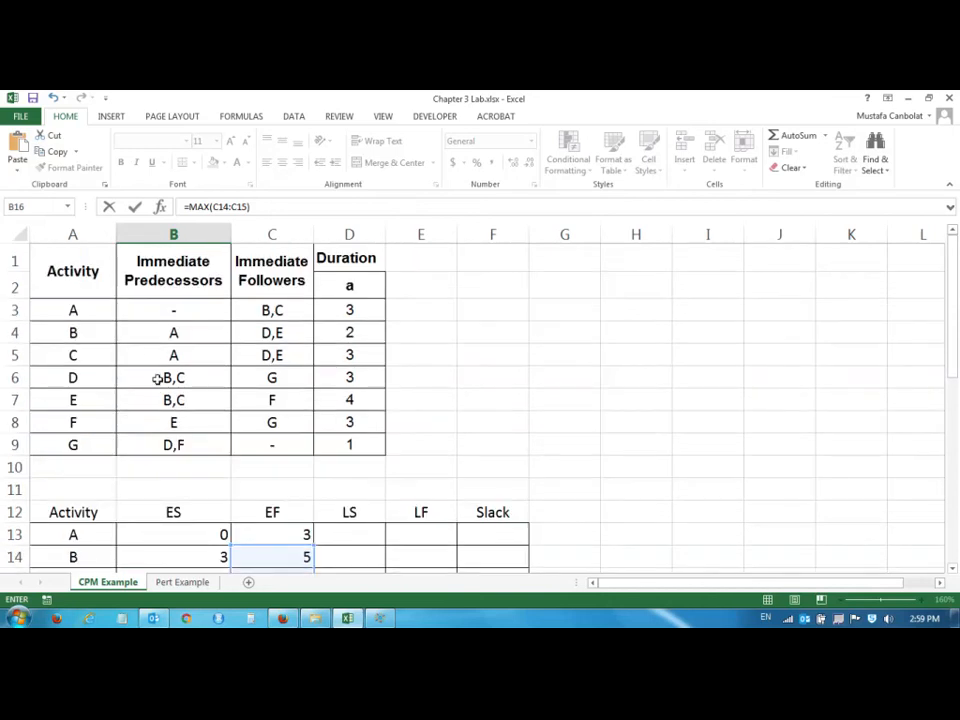
pyautogui.scroll(-2, 237, 396)
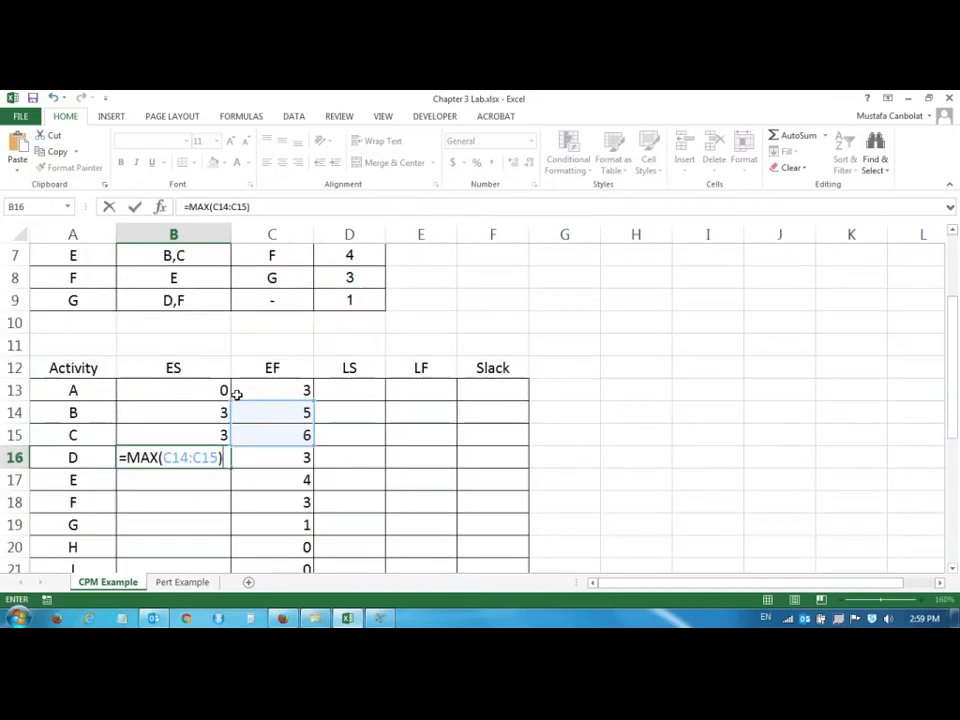
pyautogui.scroll(-1, 256, 441)
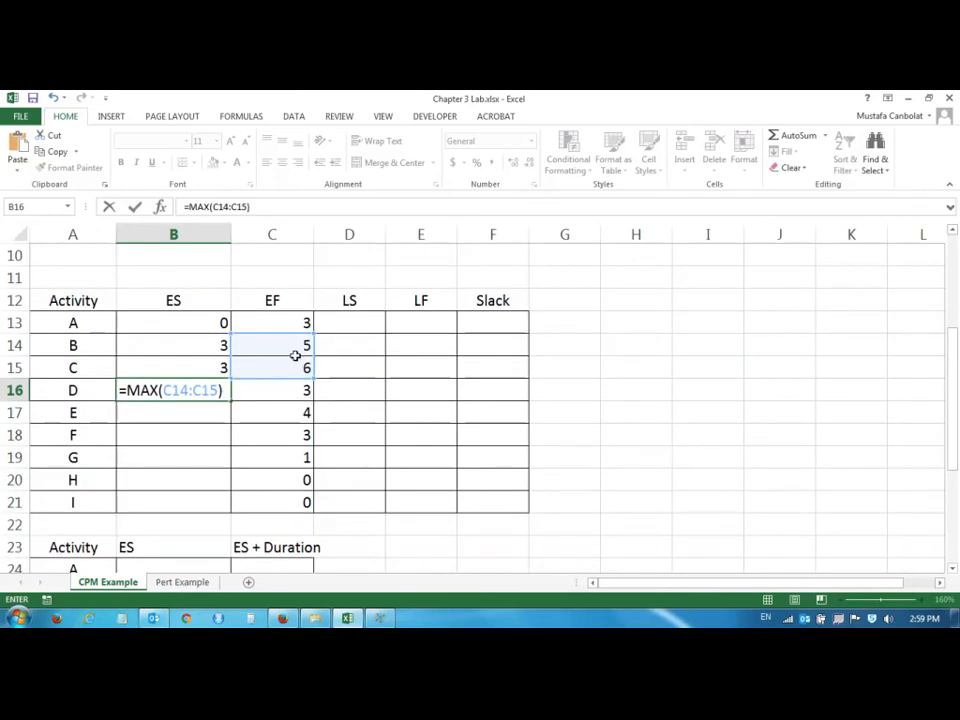
pyautogui.press('Return')
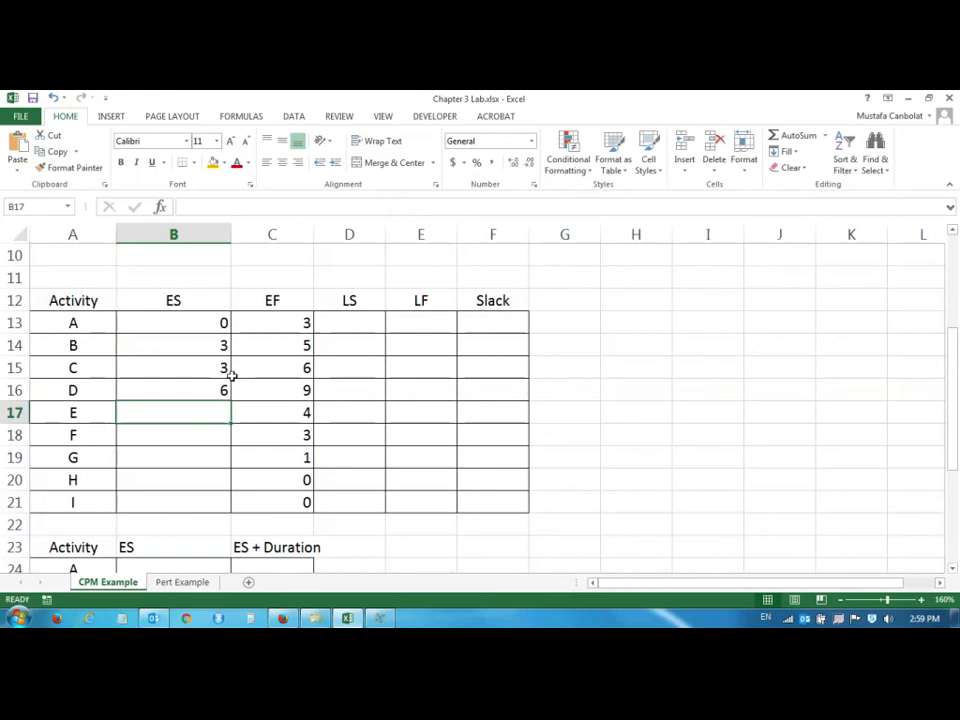
# Check activity E's immediate predecessors and set its ES in cell B17 with the formula =MAX(C14:C15).
pyautogui.scroll(1, 231, 375)
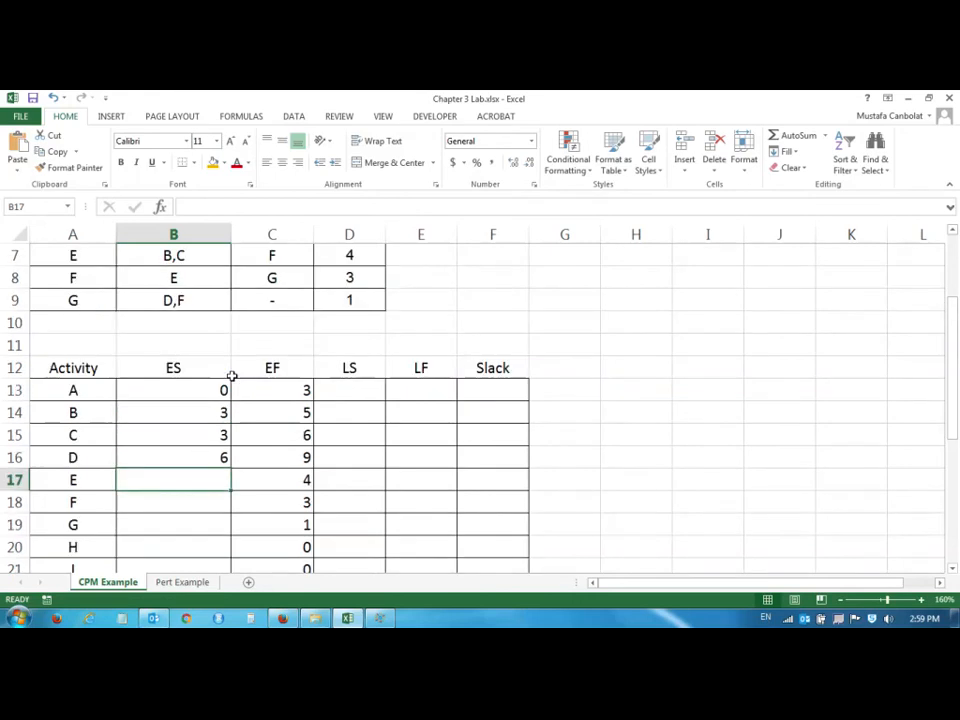
pyautogui.scroll(1, 231, 375)
pyautogui.scroll(-1, 231, 375)
pyautogui.scroll(2, 231, 378)
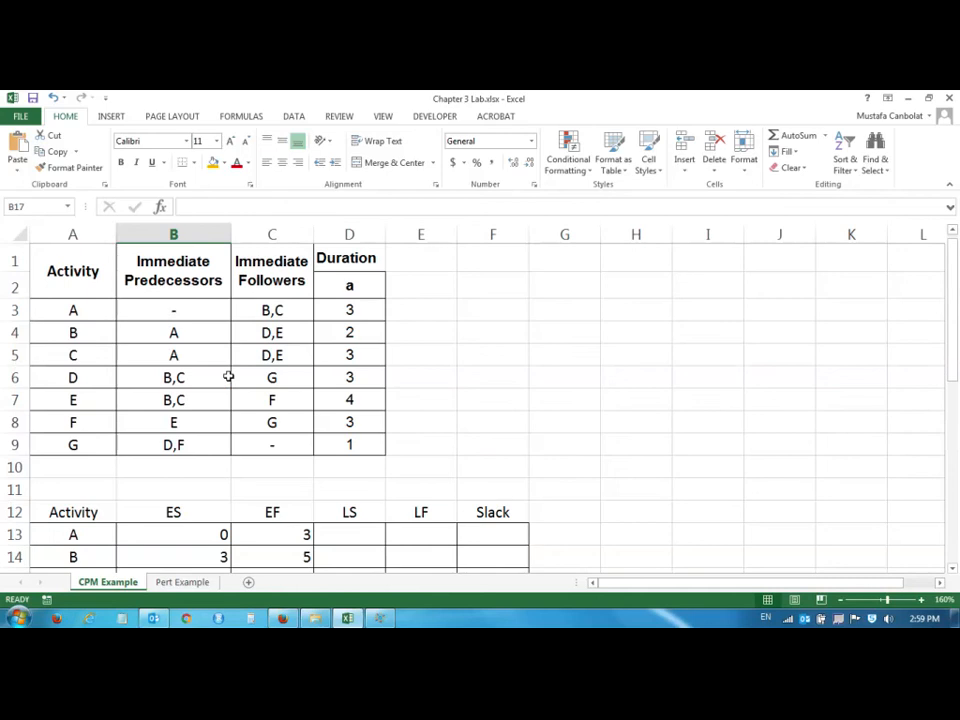
pyautogui.scroll(-2, 158, 393)
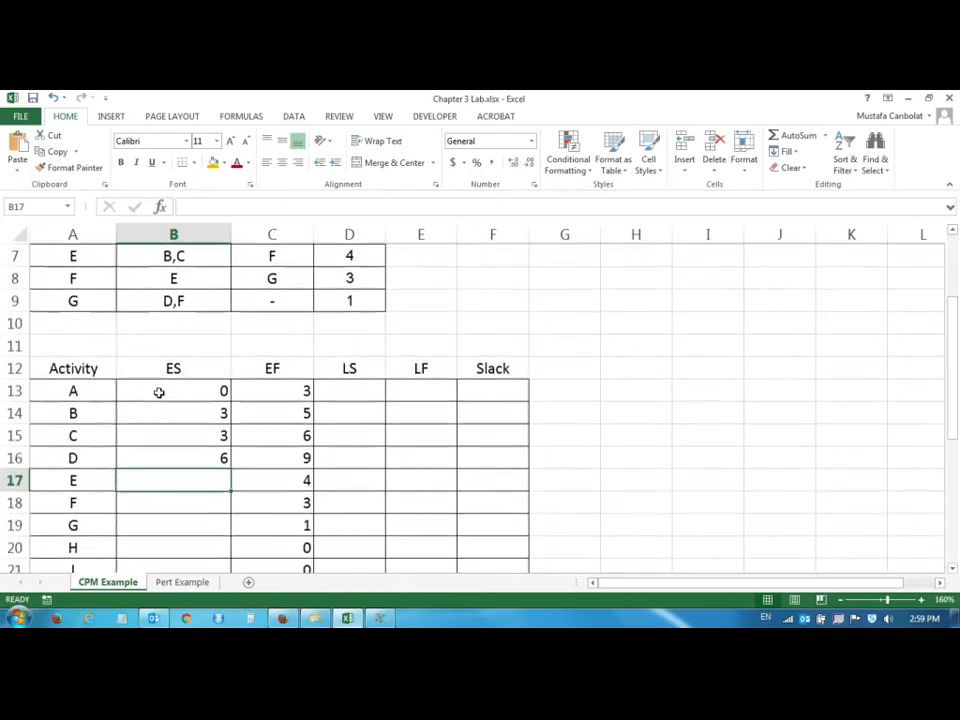
pyautogui.write('=MAX(')
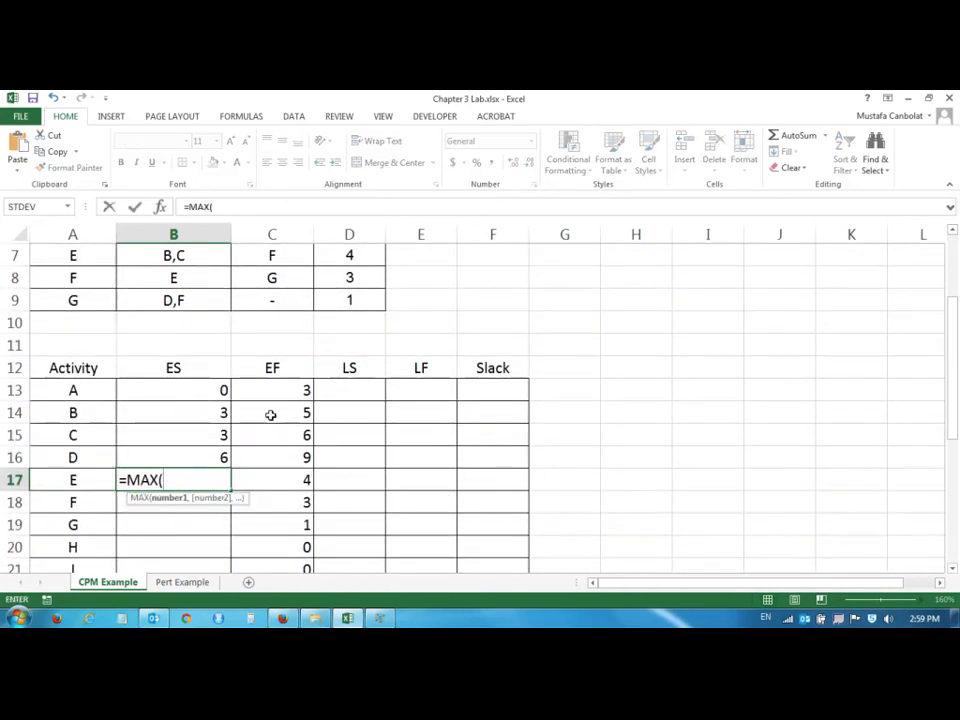
pyautogui.moveTo(270, 414); pyautogui.dragTo(272, 431)
pyautogui.write(')')
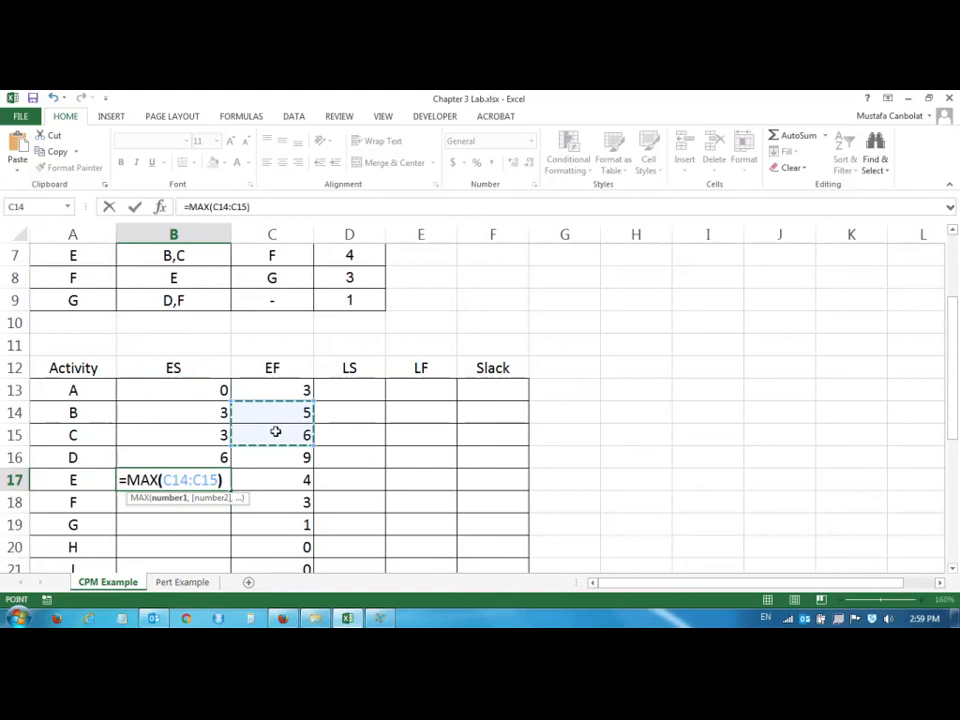
pyautogui.press('Return')
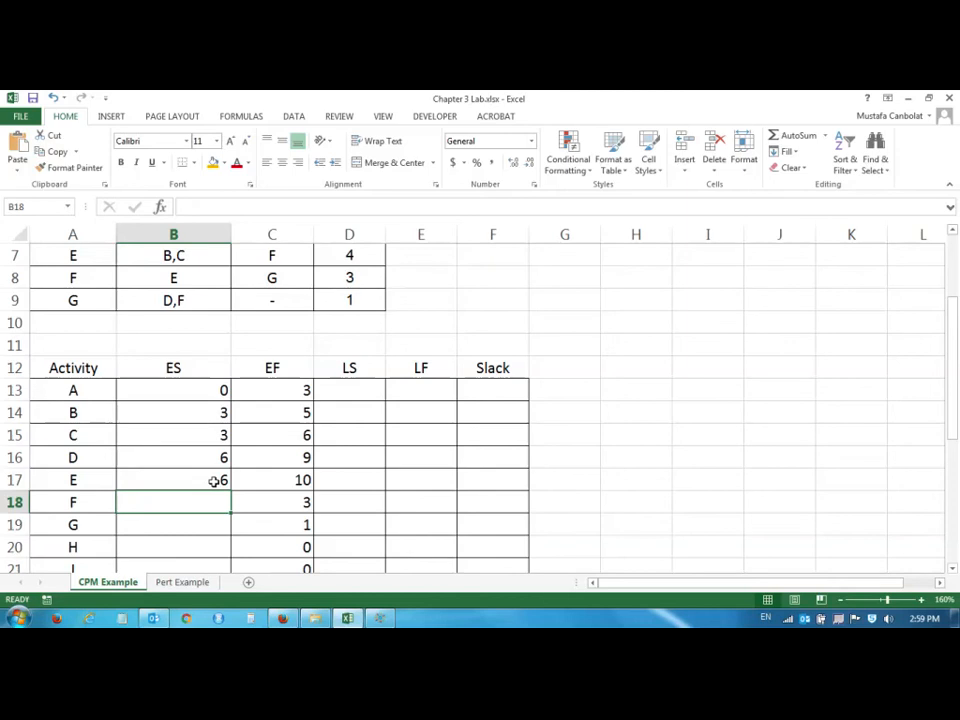
# Check activity F's immediate predecessor and set its ES in cell B18 to activity E's EF with =C17.
pyautogui.scroll(2, 215, 481)
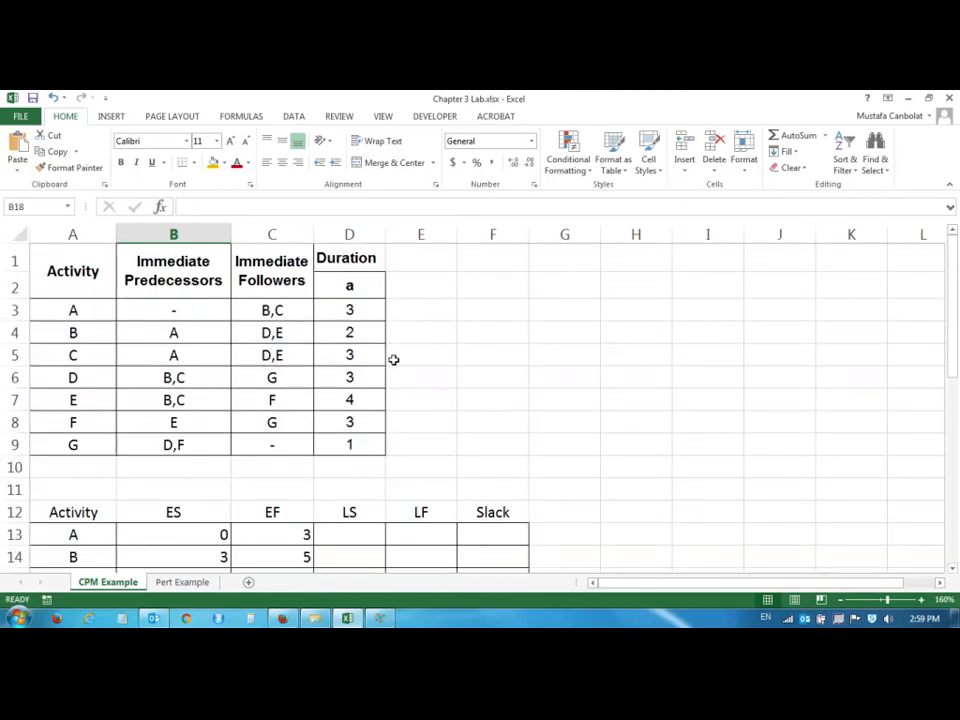
pyautogui.scroll(-2, 116, 493)
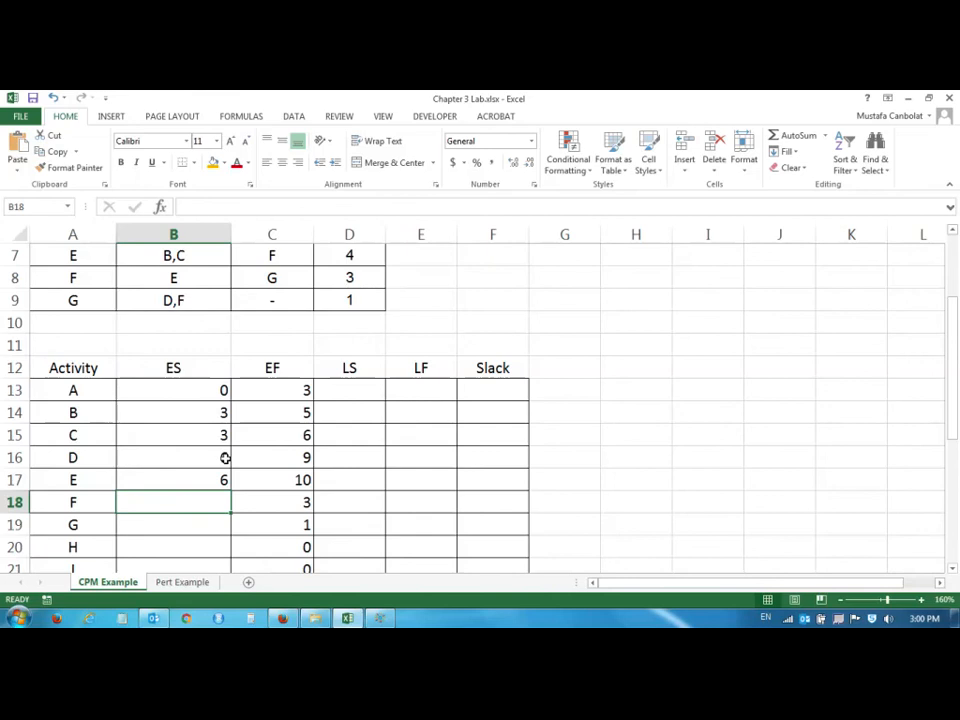
pyautogui.scroll(2, 225, 457)
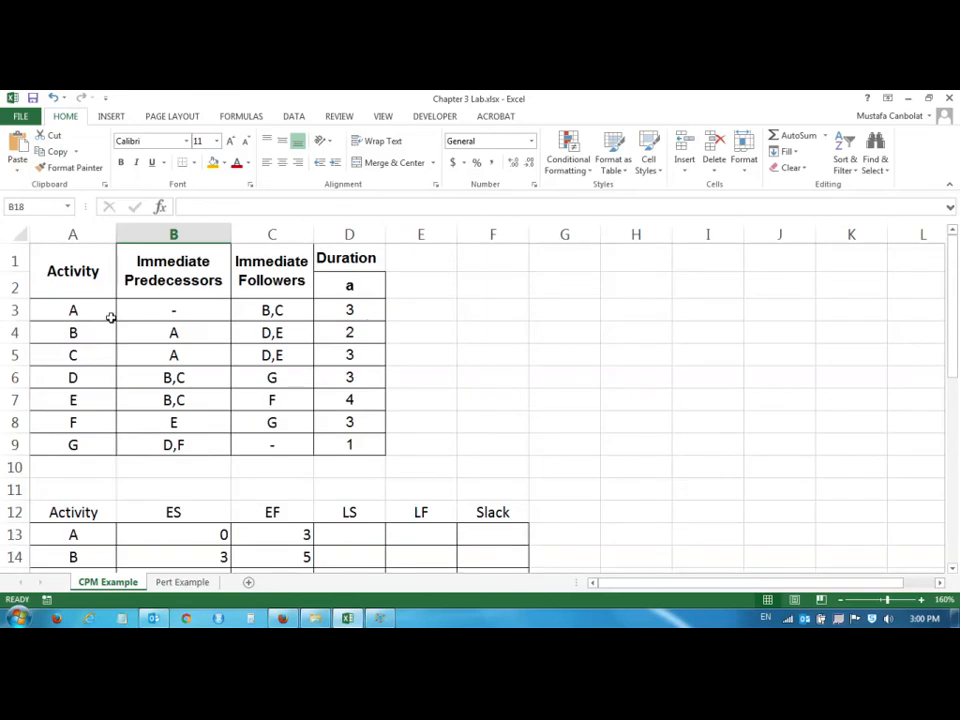
pyautogui.scroll(-3, 182, 415)
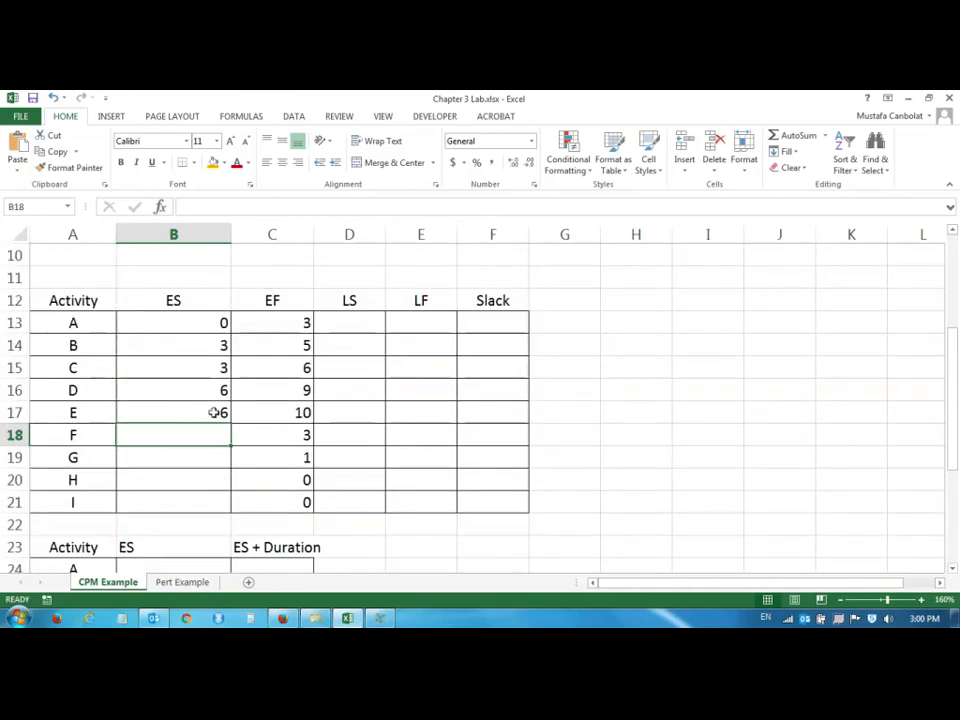
pyautogui.scroll(3, 234, 407)
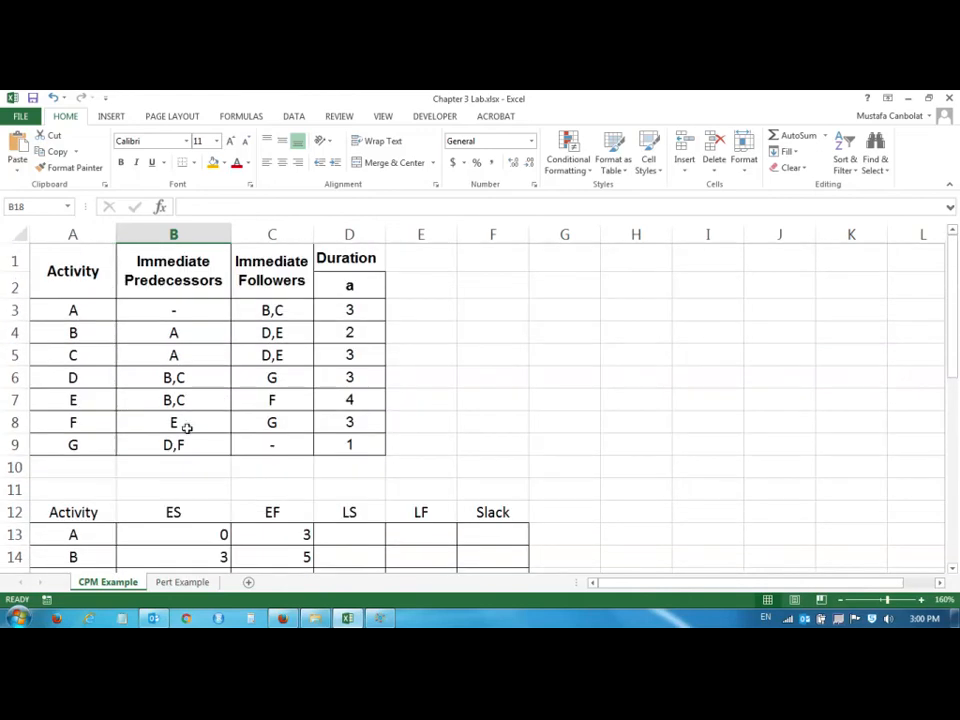
pyautogui.scroll(-2, 186, 427)
pyautogui.write('=')
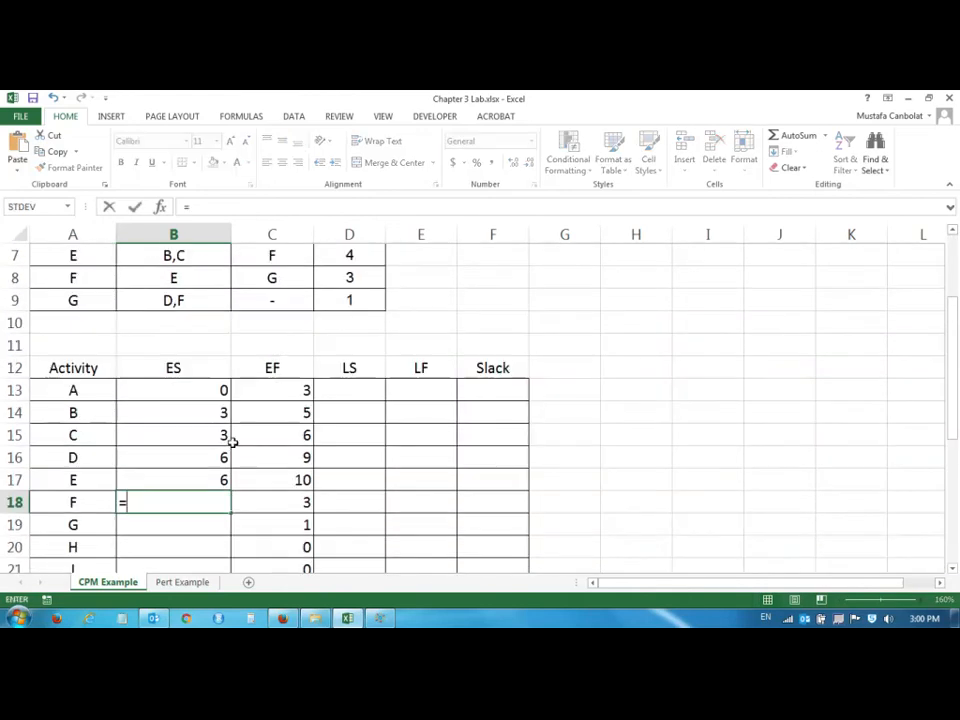
pyautogui.click(303, 479)
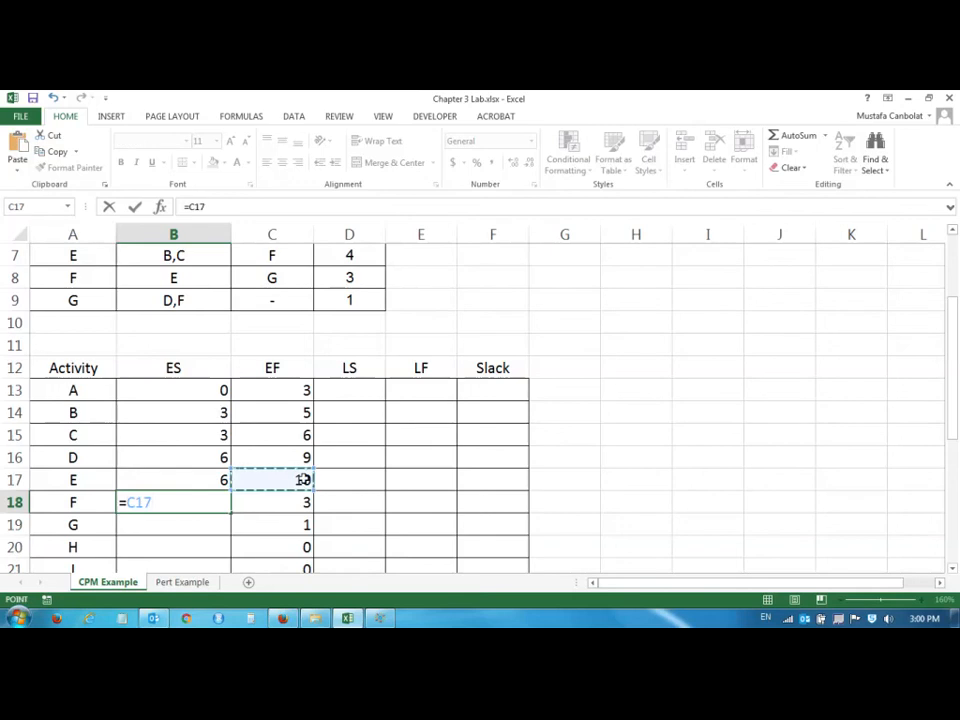
pyautogui.press('Return')
# Check activity G's immediate predecessors and set its ES in cell B19 to the larger EF of D and F with =MAX(C16,C18).
pyautogui.scroll(2, 303, 479)
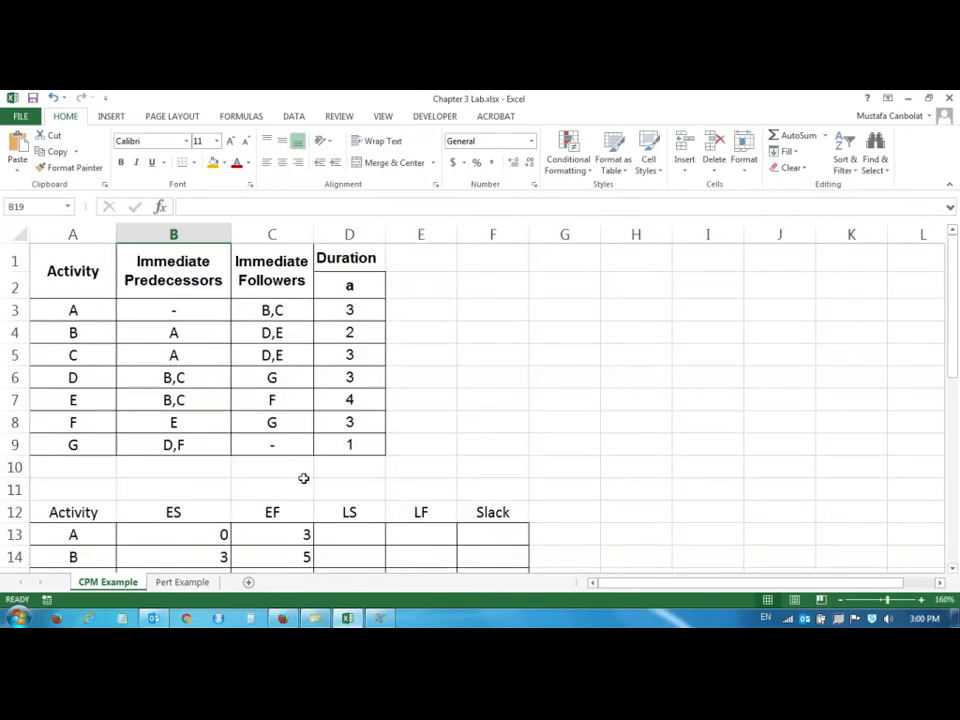
pyautogui.scroll(-3, 101, 447)
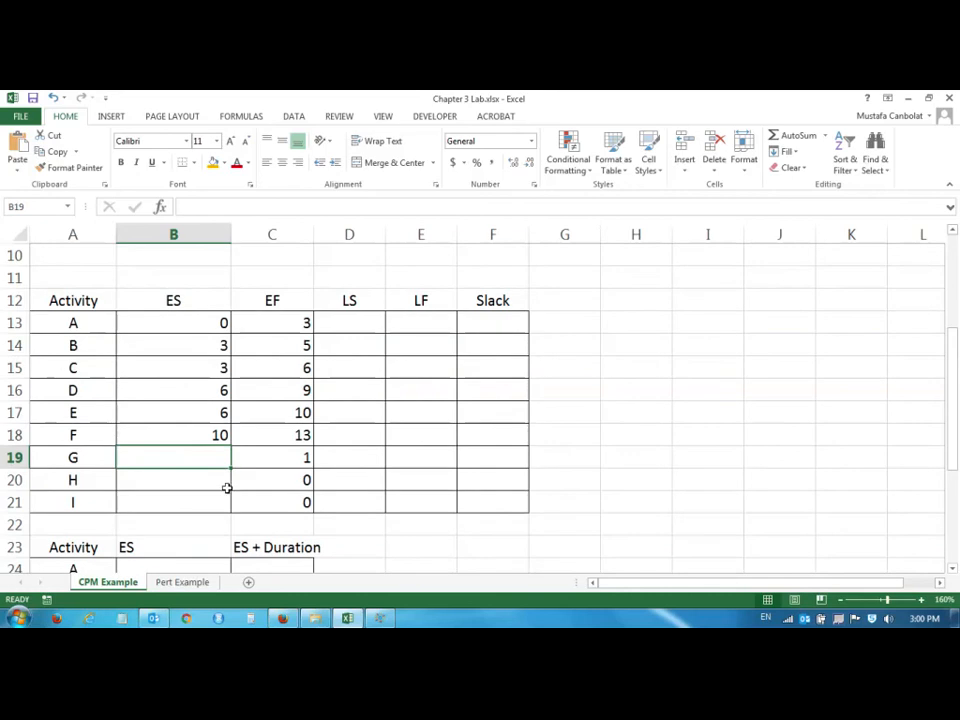
pyautogui.scroll(2, 228, 489)
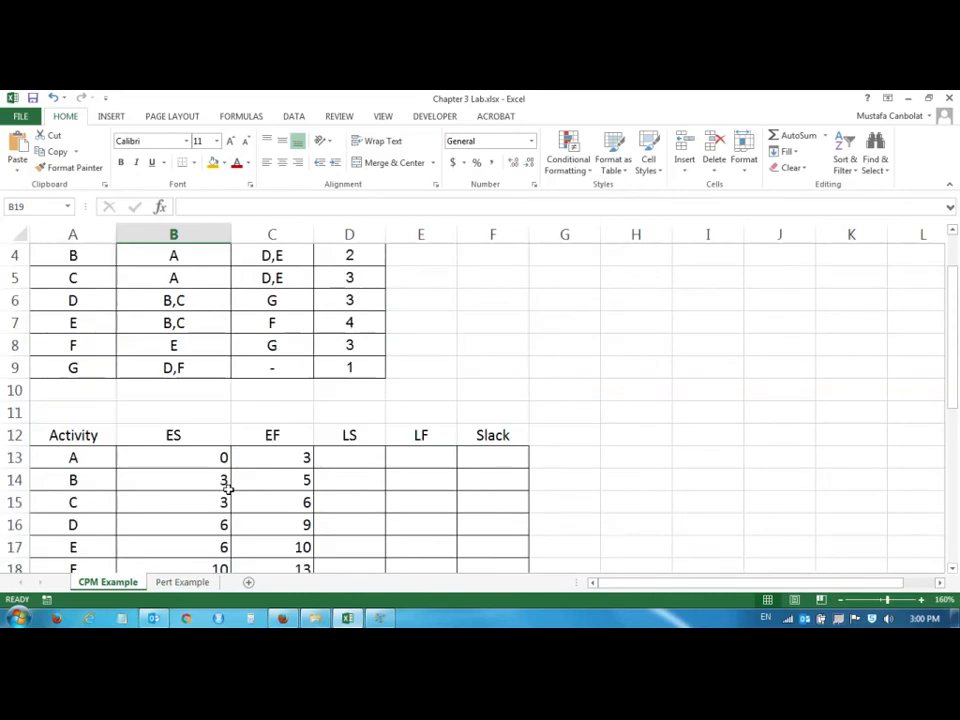
pyautogui.scroll(-1, 228, 487)
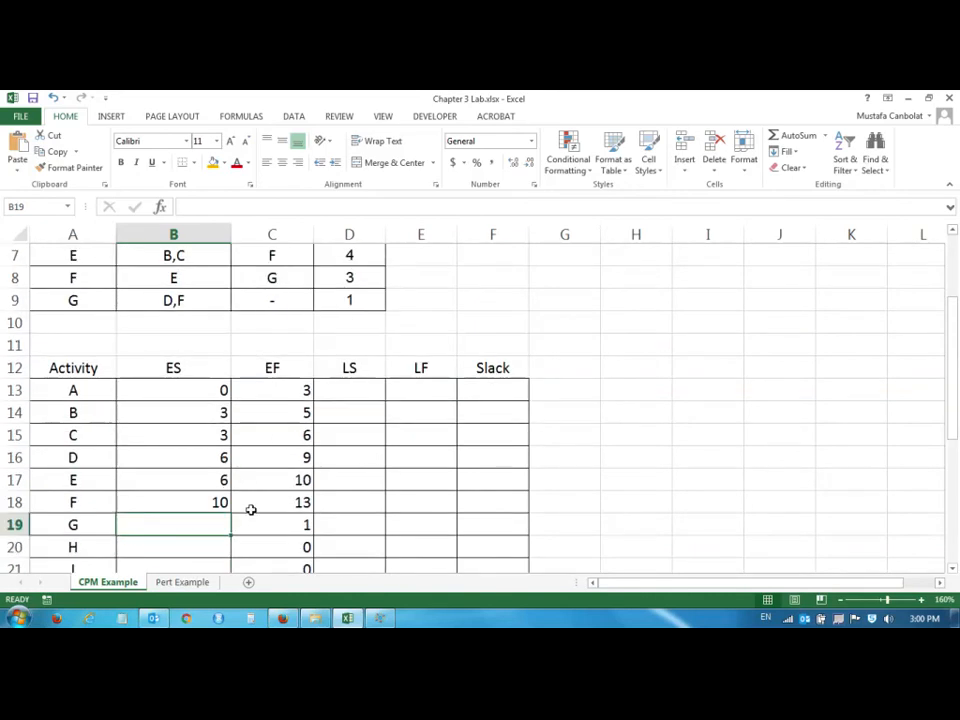
pyautogui.write('MAX(')
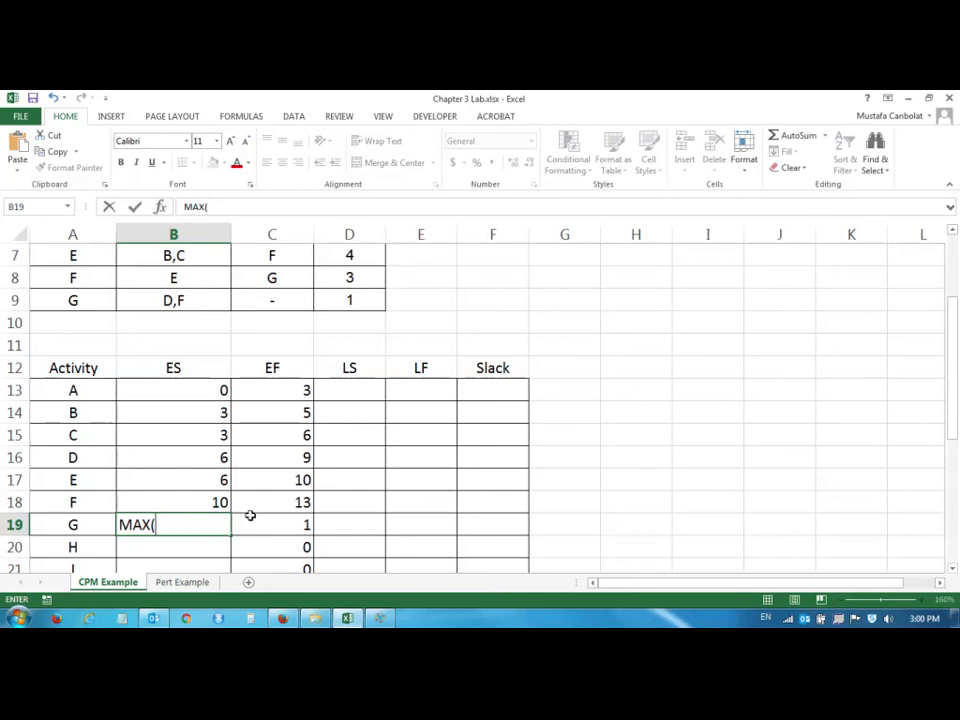
pyautogui.press('Escape')
pyautogui.write('=')
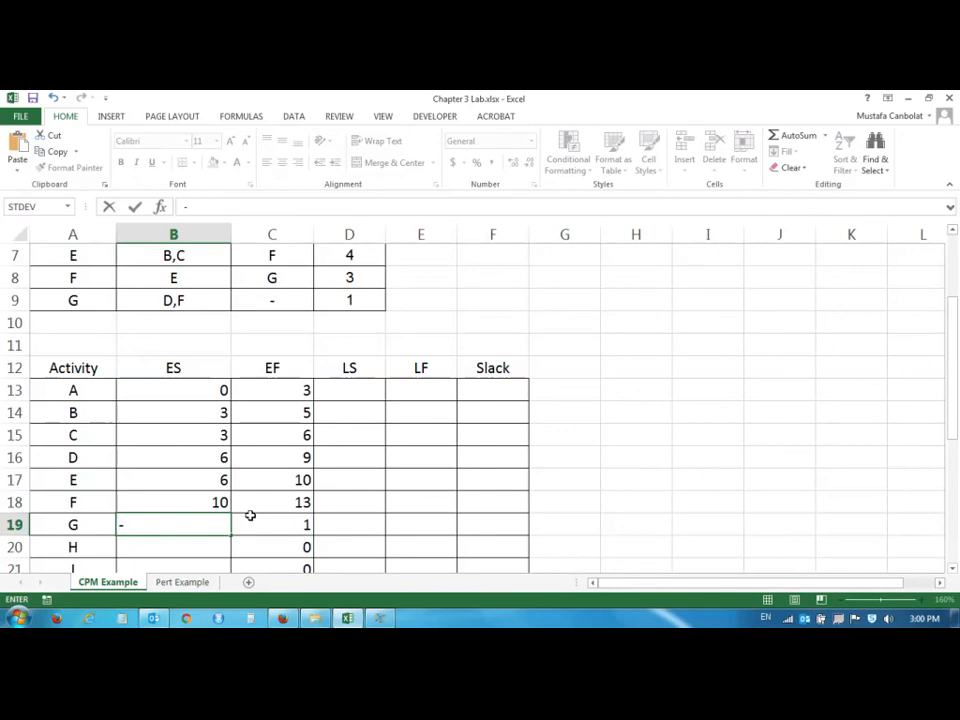
pyautogui.write('MAX(')
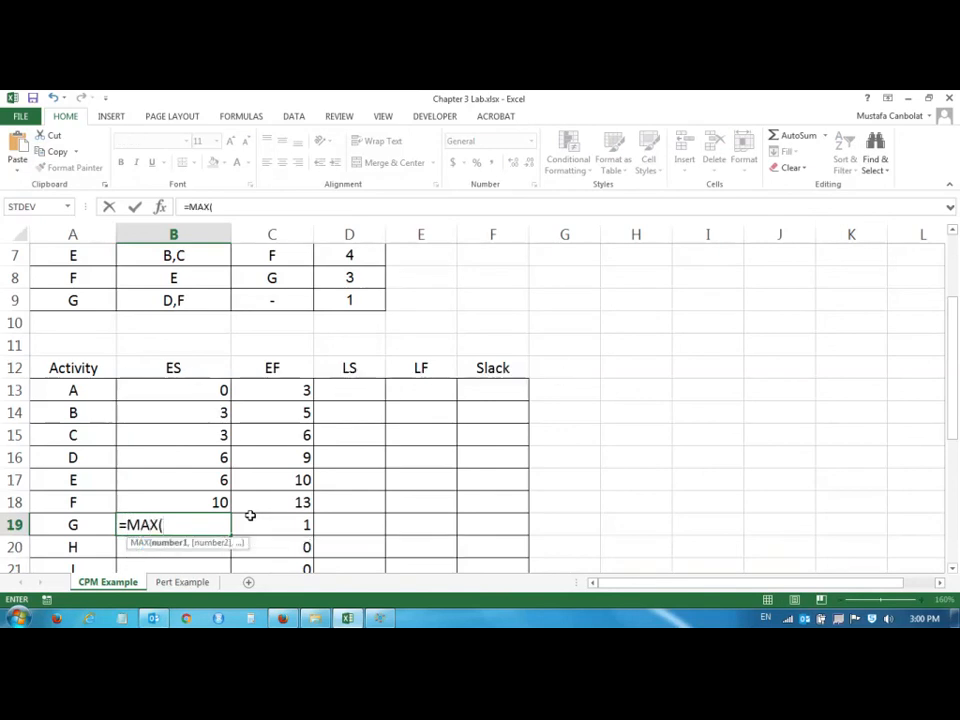
pyautogui.click(273, 457)
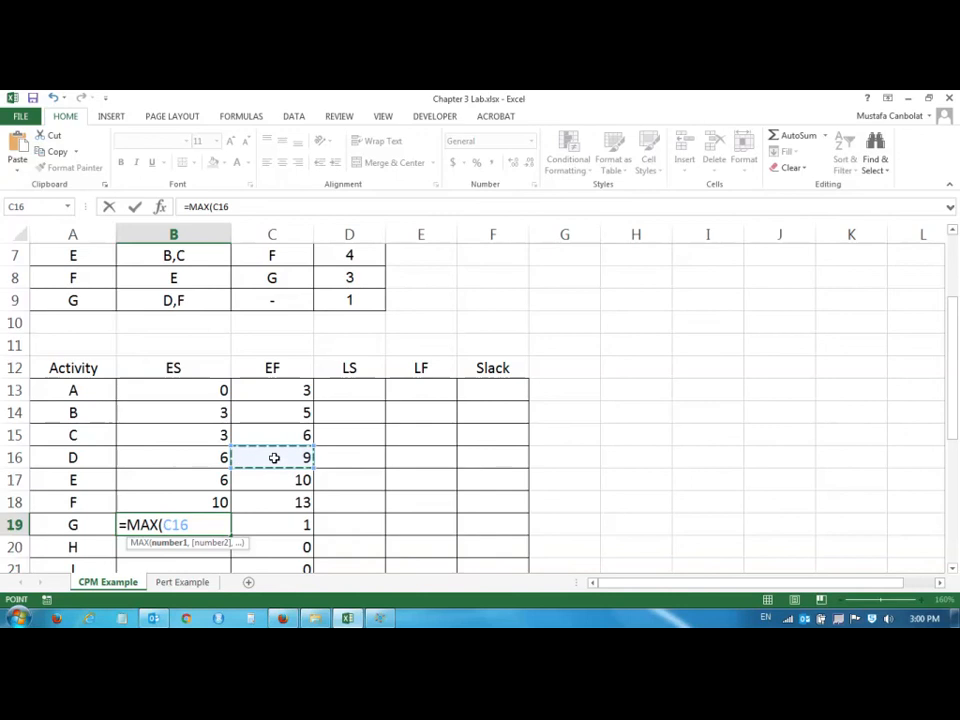
pyautogui.write(',')
pyautogui.click(293, 499)
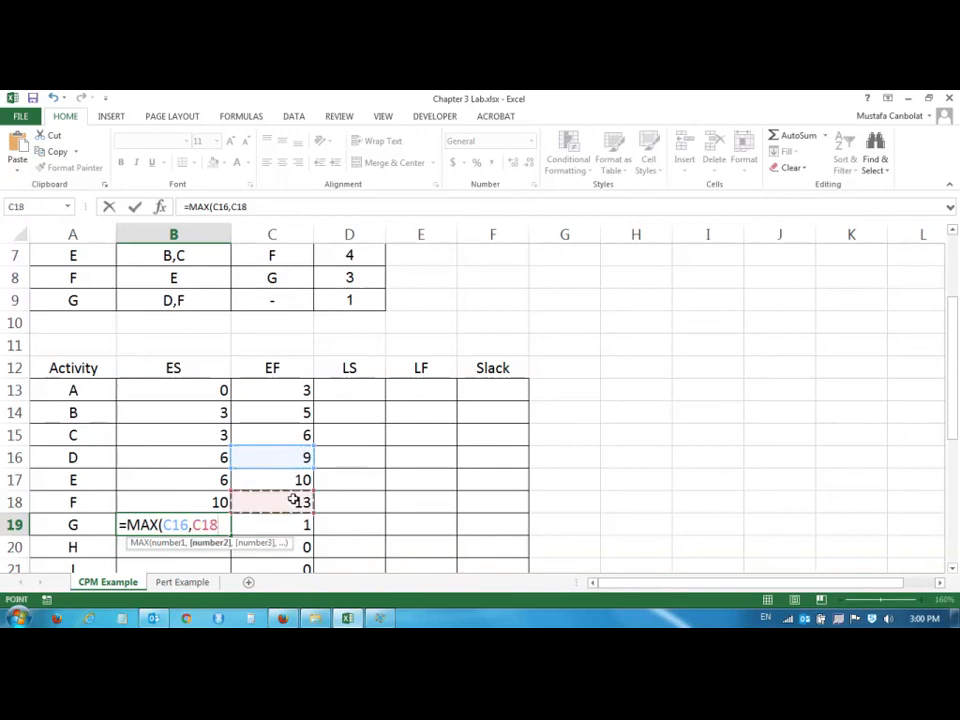
pyautogui.press('Return')
# Delete rows 20 and 21, which hold the unused activities H and I, from the ES/EF table.
pyautogui.scroll(-1, 290, 499)
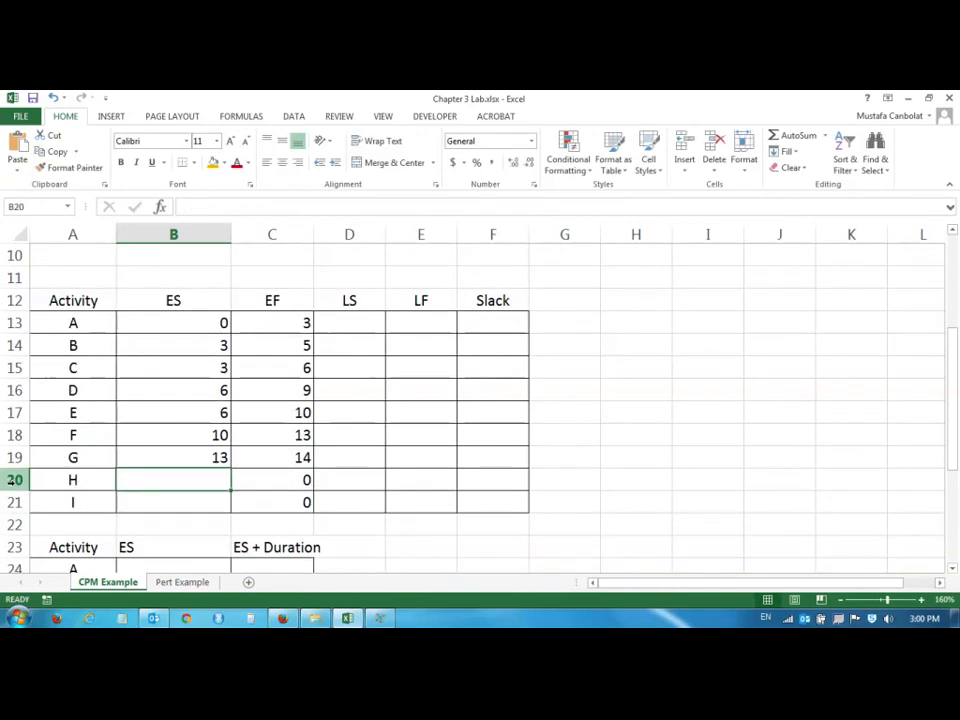
pyautogui.moveTo(12, 480); pyautogui.dragTo(15, 499)
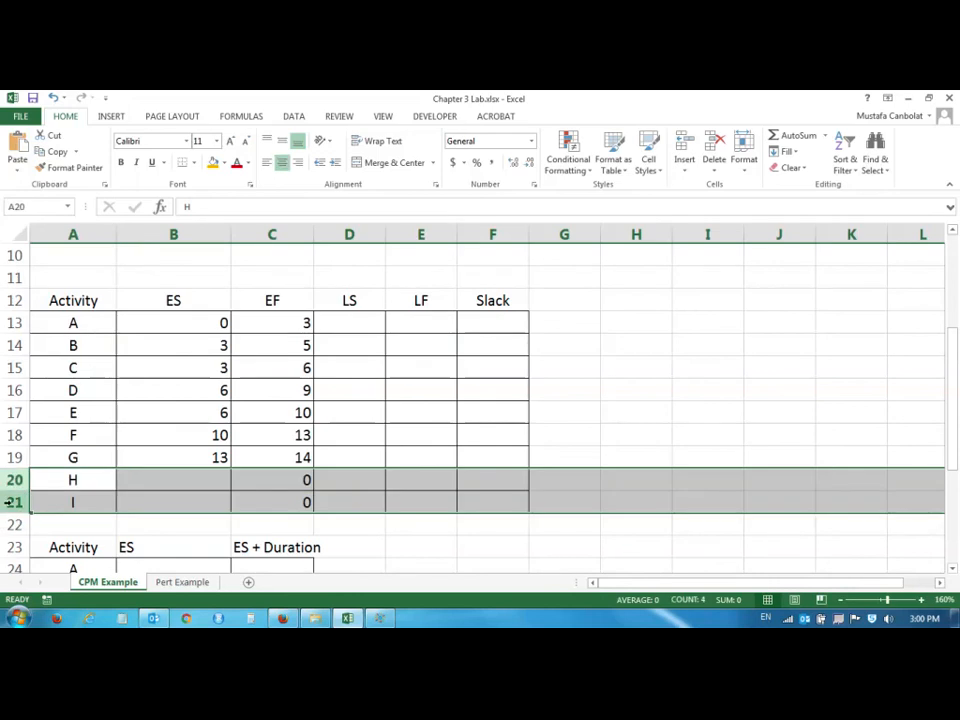
pyautogui.rightClick(20, 481)
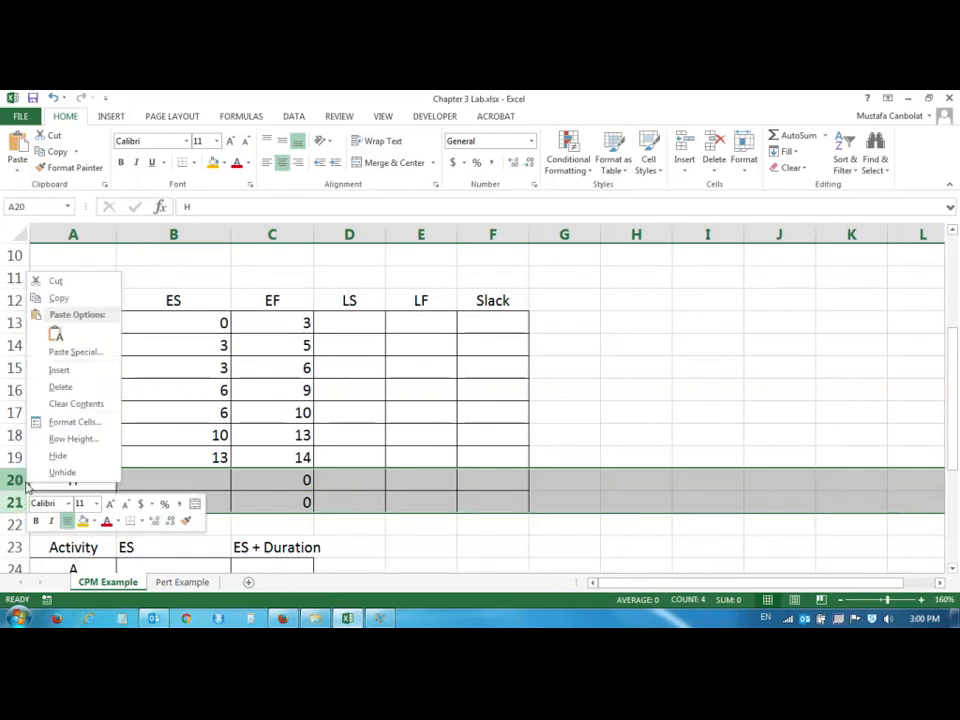
pyautogui.click(60, 387)
# Clear the contents of cells A29:D32, covering the unused activities H and I in the lower table.
pyautogui.scroll(-2, 60, 430)
pyautogui.scroll(-2, 54, 448)
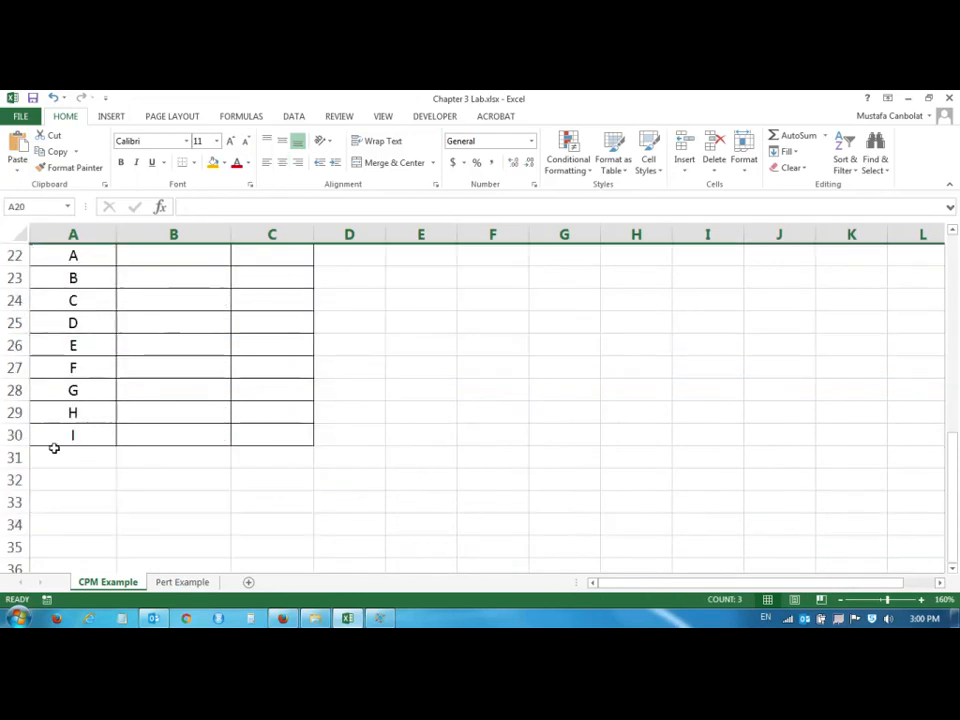
pyautogui.moveTo(15, 413); pyautogui.dragTo(9, 434)
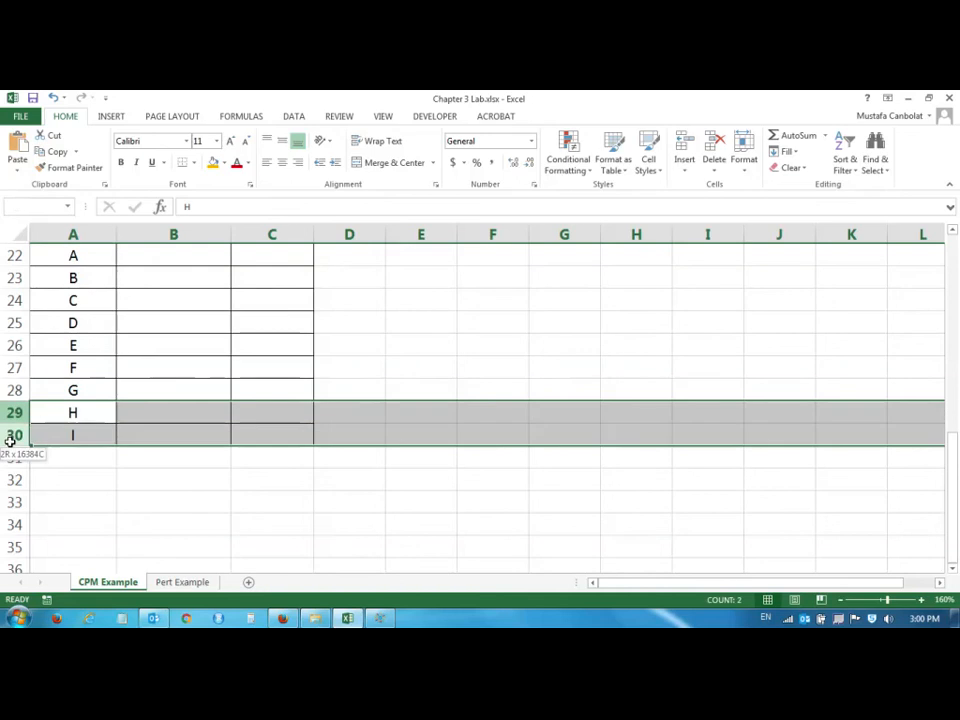
pyautogui.rightClick(137, 421)
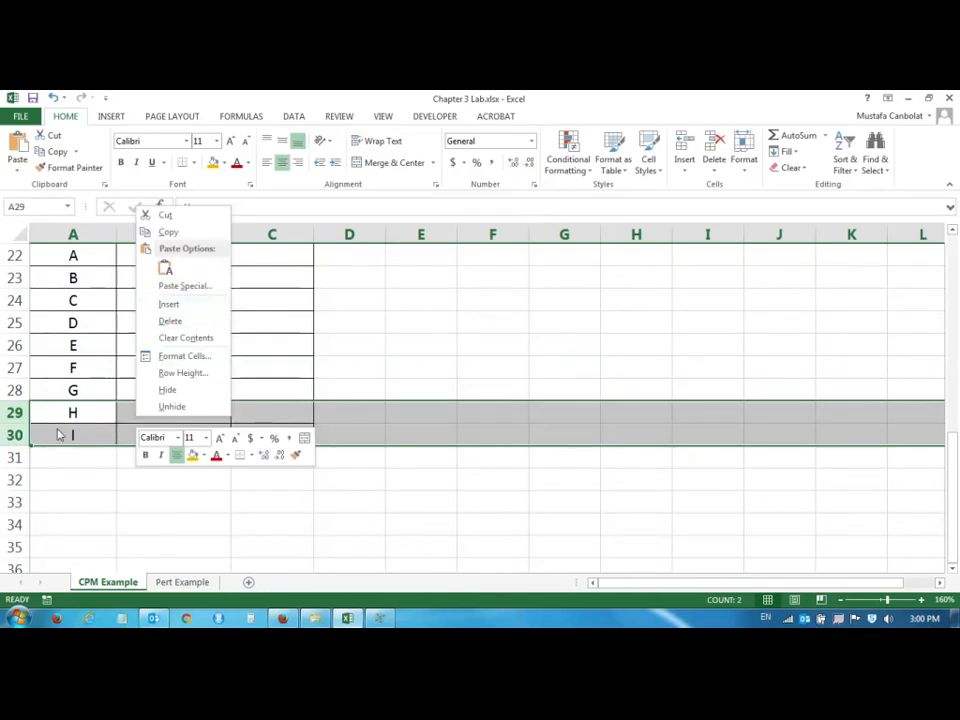
pyautogui.press('Escape')
pyautogui.click(362, 475)
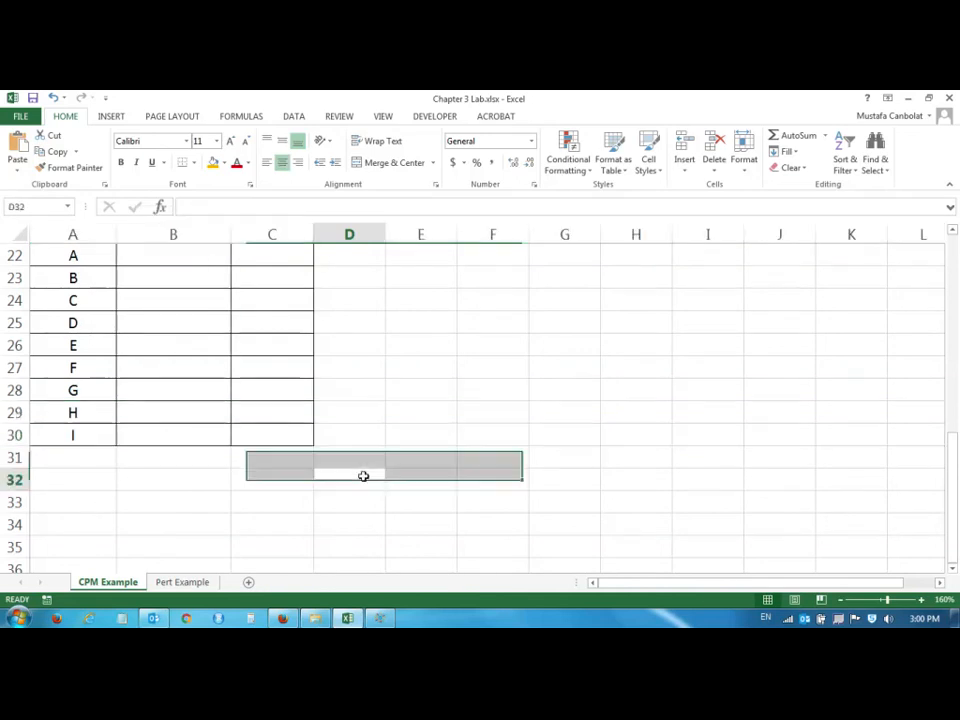
pyautogui.click(69, 422)
pyautogui.keyDown('shift'); pyautogui.click(362, 478); pyautogui.keyUp('shift')
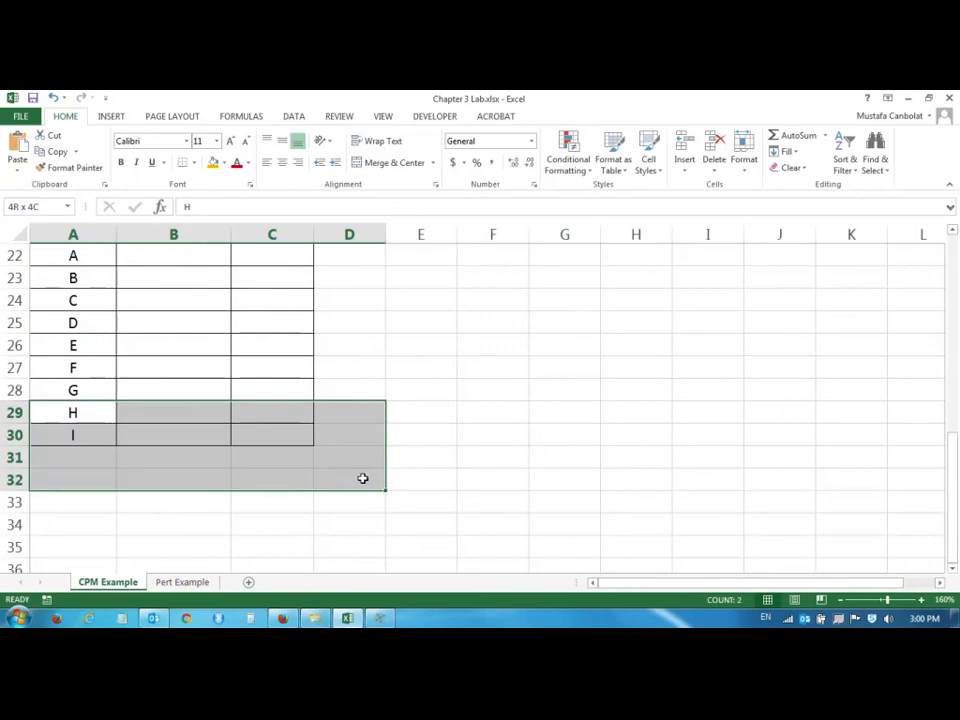
pyautogui.press('Delete')
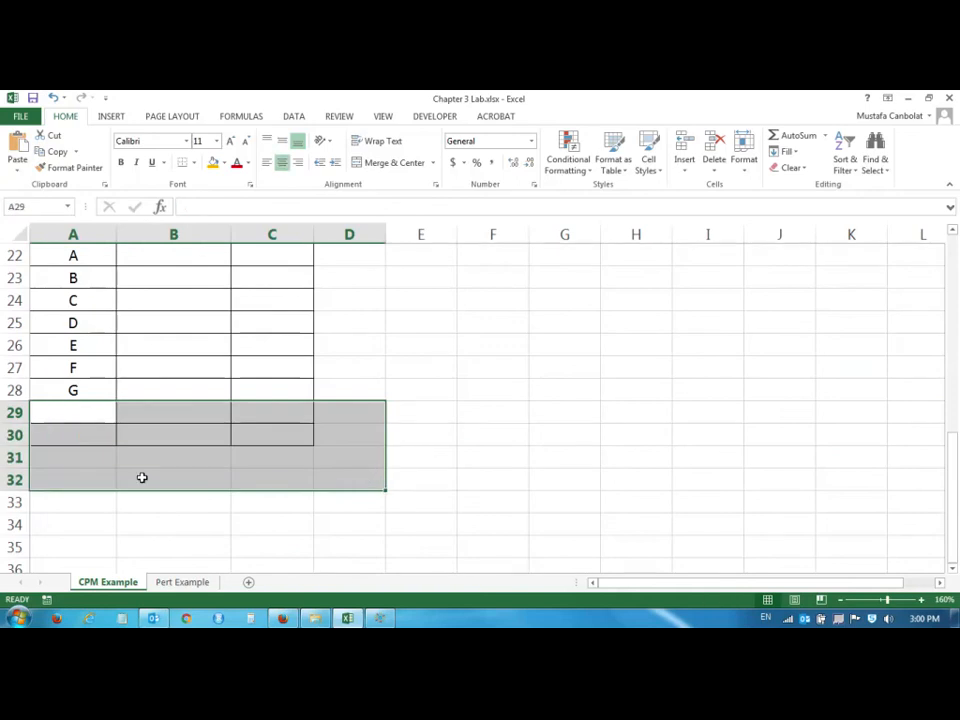
# Delete rows 29 and 30 beneath activity G in the lower table.
pyautogui.click(421, 457)
pyautogui.moveTo(15, 412); pyautogui.dragTo(13, 439)
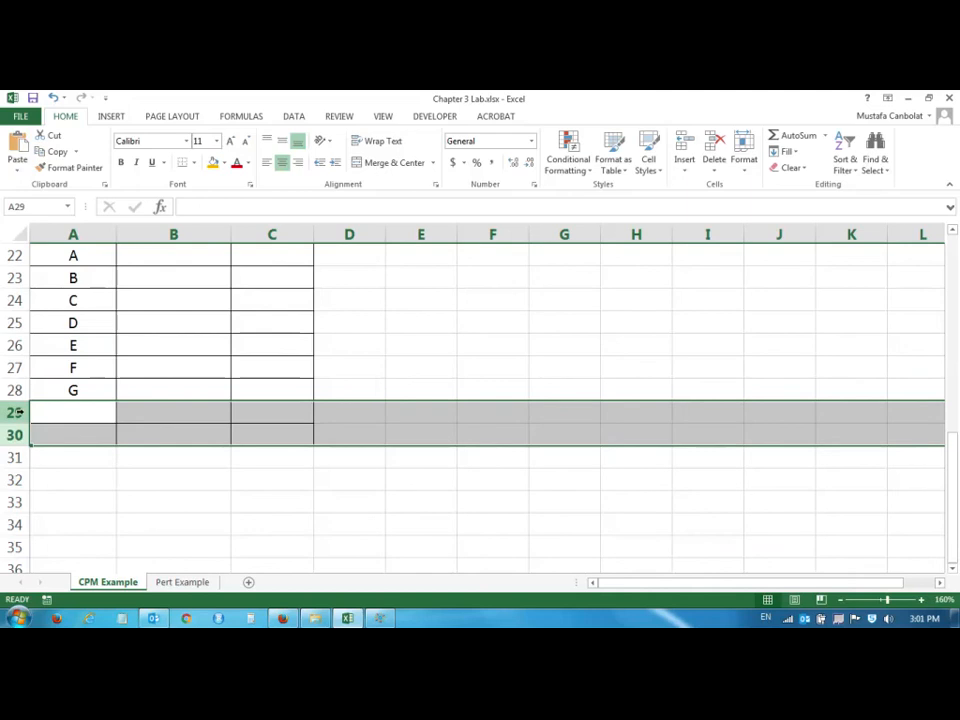
pyautogui.rightClick(27, 411)
pyautogui.click(52, 316)
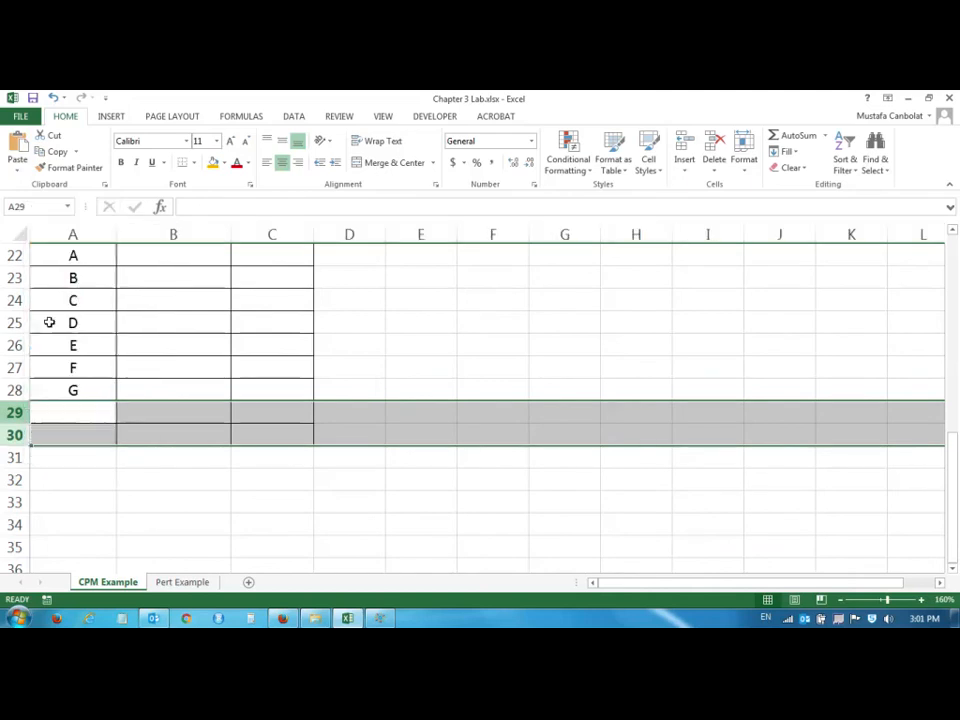
pyautogui.click(250, 462)
# Change the lower table's header in cell C21 to Duration.
pyautogui.scroll(4, 241, 472)
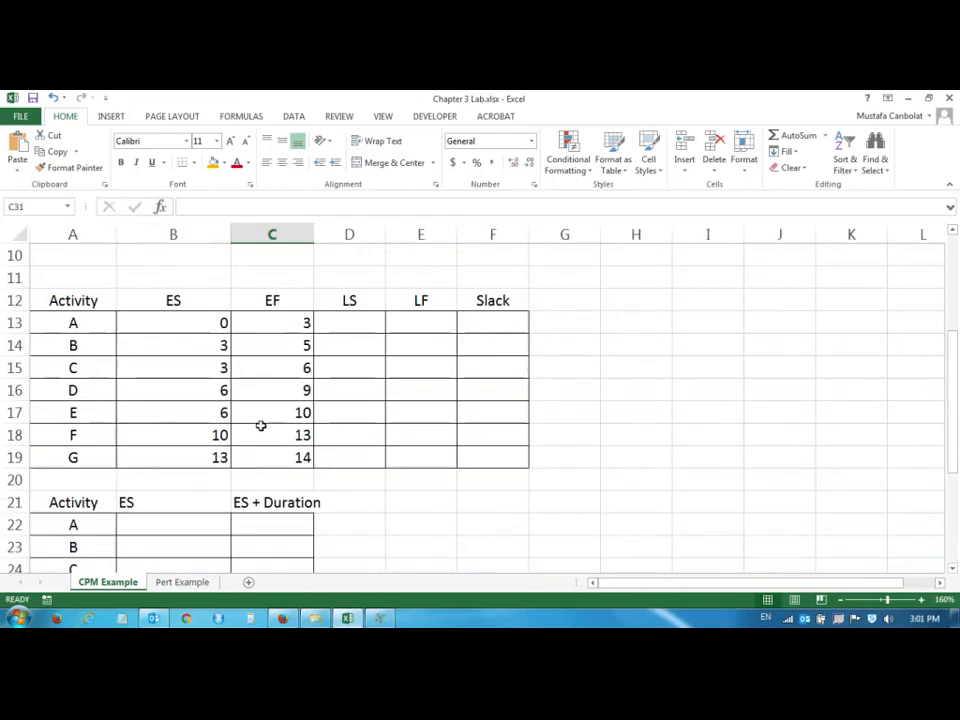
pyautogui.scroll(3, 300, 424)
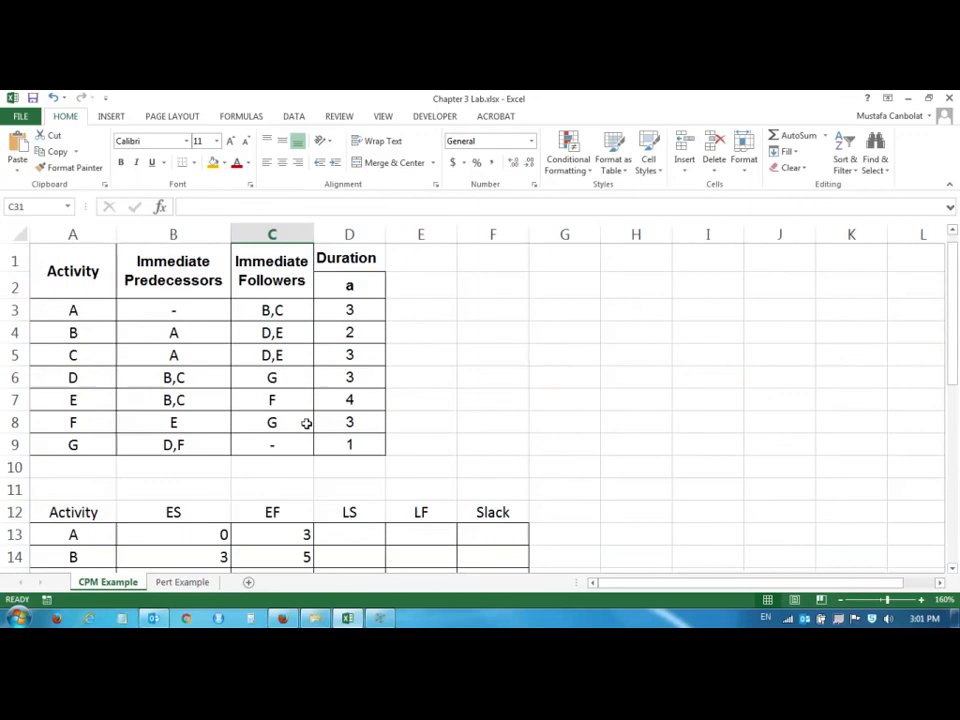
pyautogui.scroll(-3, 303, 416)
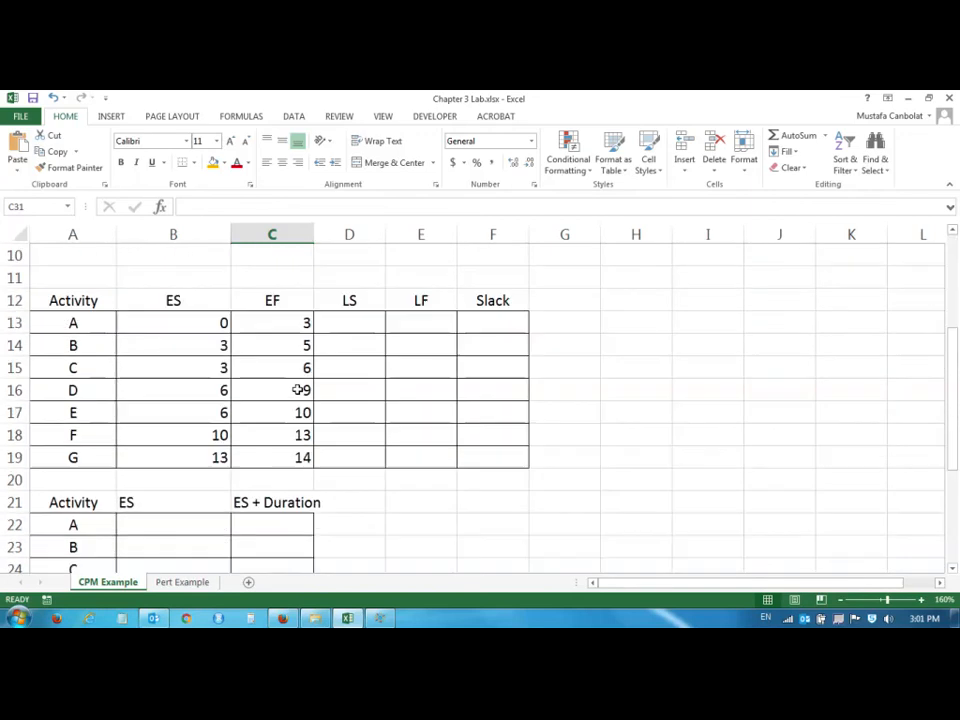
pyautogui.scroll(-1, 300, 390)
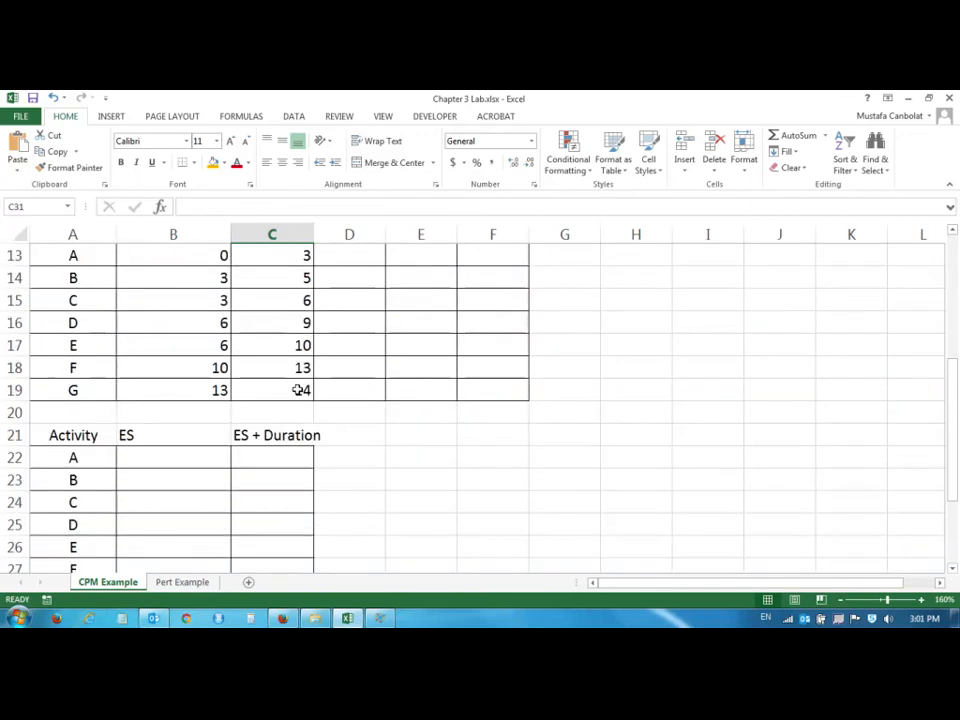
pyautogui.scroll(-1, 300, 390)
pyautogui.scroll(2, 300, 390)
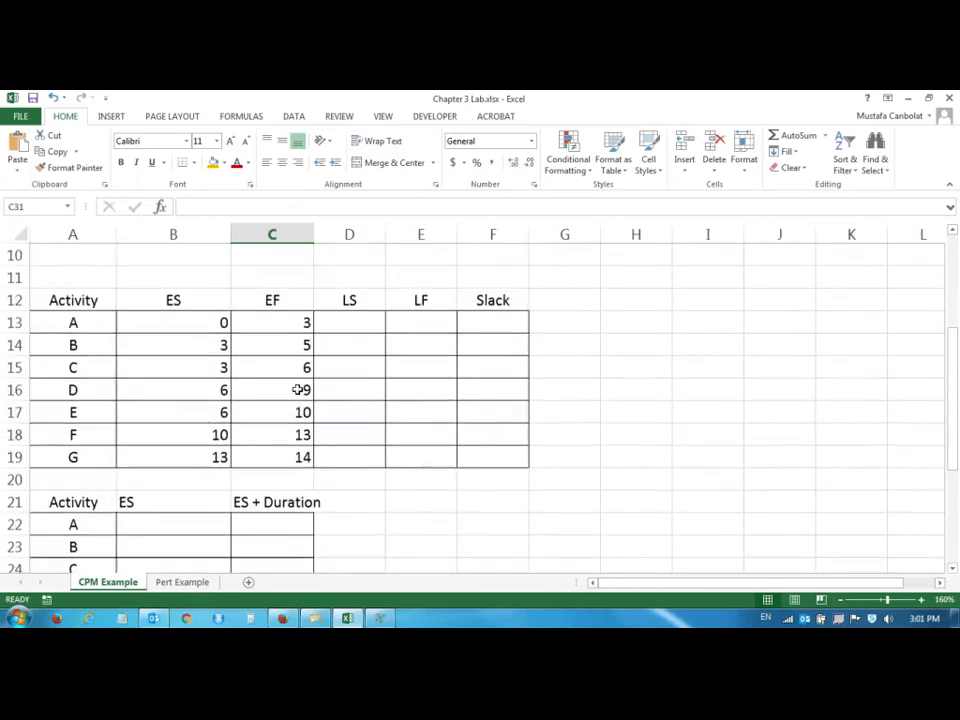
pyautogui.scroll(-1, 299, 390)
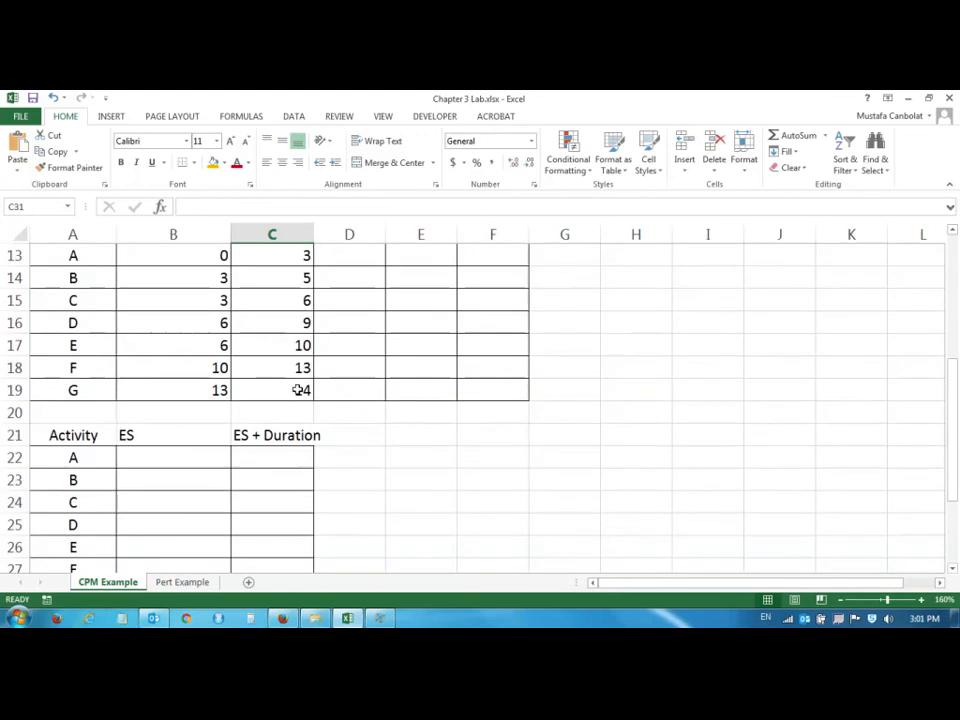
pyautogui.click(252, 431)
pyautogui.scroll(-1, 357, 418)
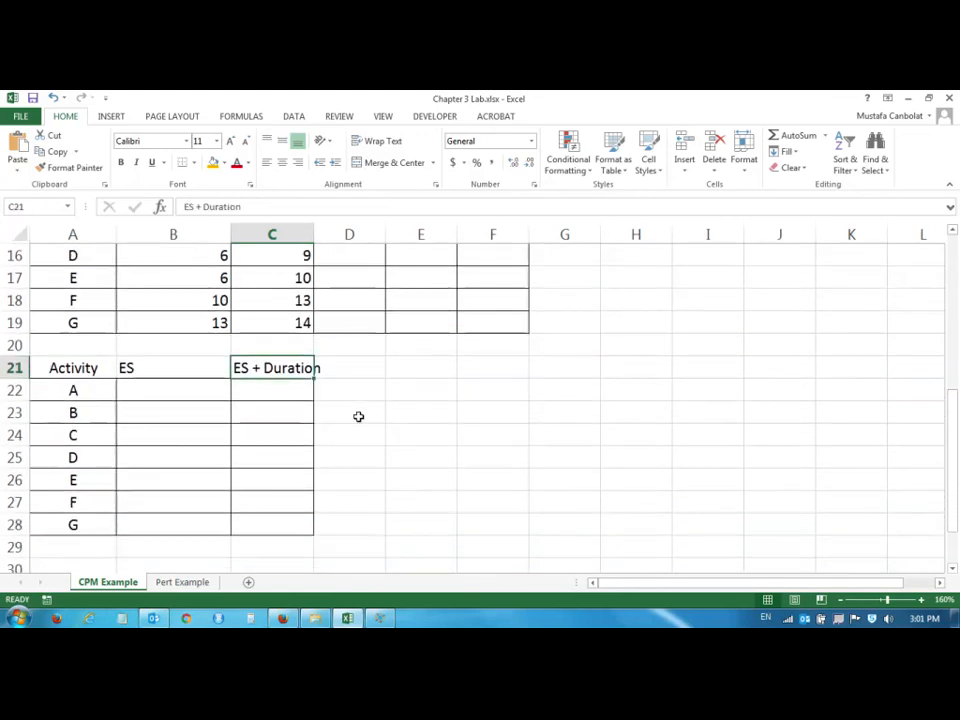
pyautogui.write('Durati')
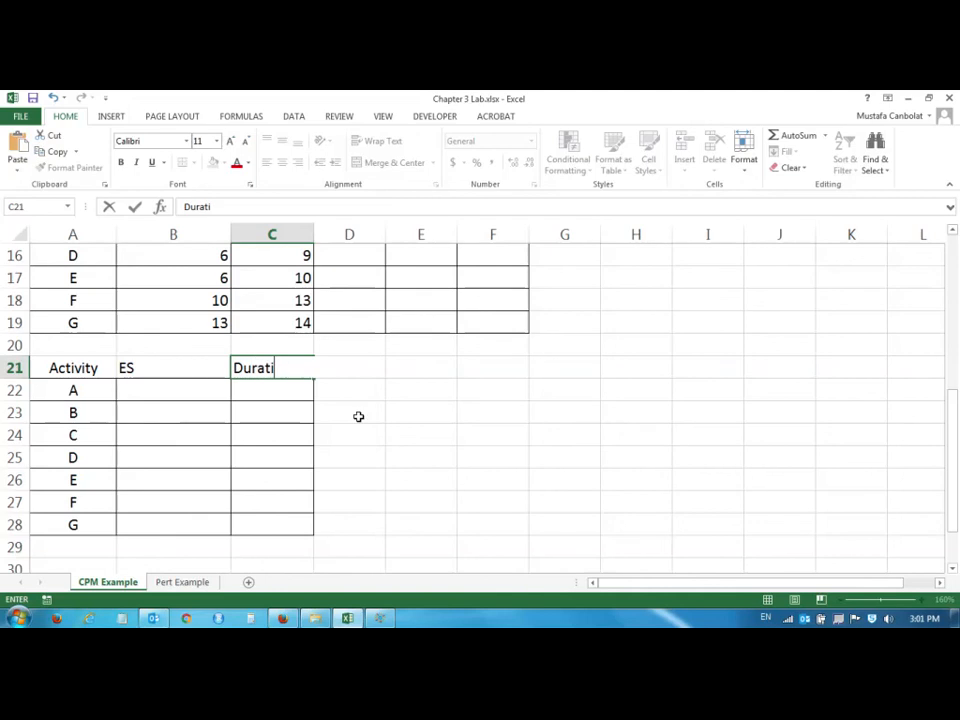
pyautogui.write('on')
pyautogui.press('Return')
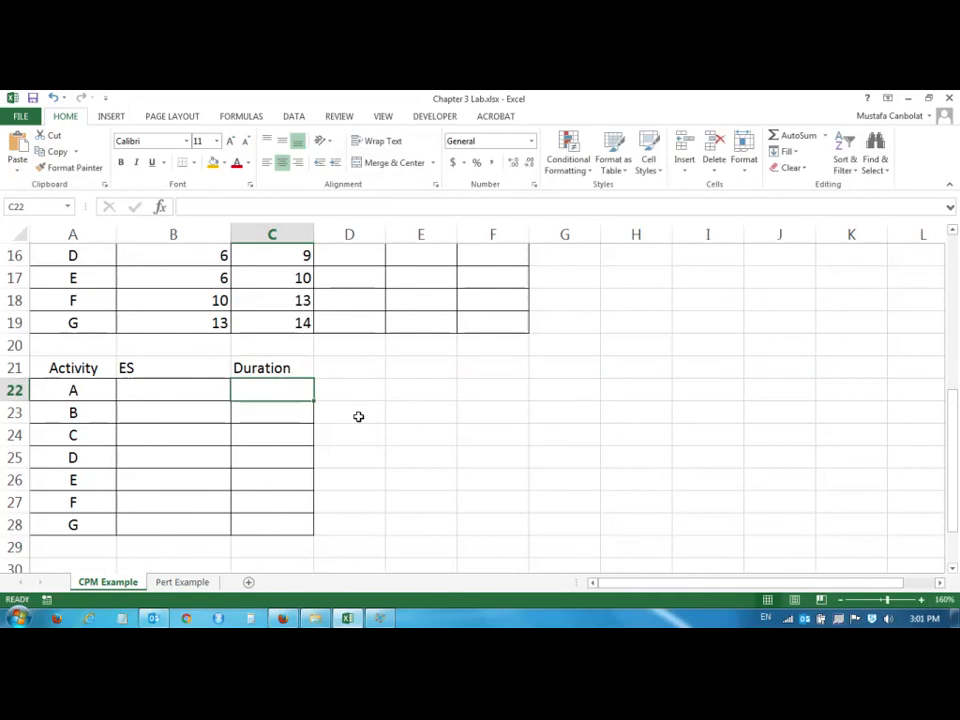
# Link activity A's ES in cell B22 to the upper table with the formula =B13.
pyautogui.click(195, 384)
pyautogui.scroll(2, 195, 383)
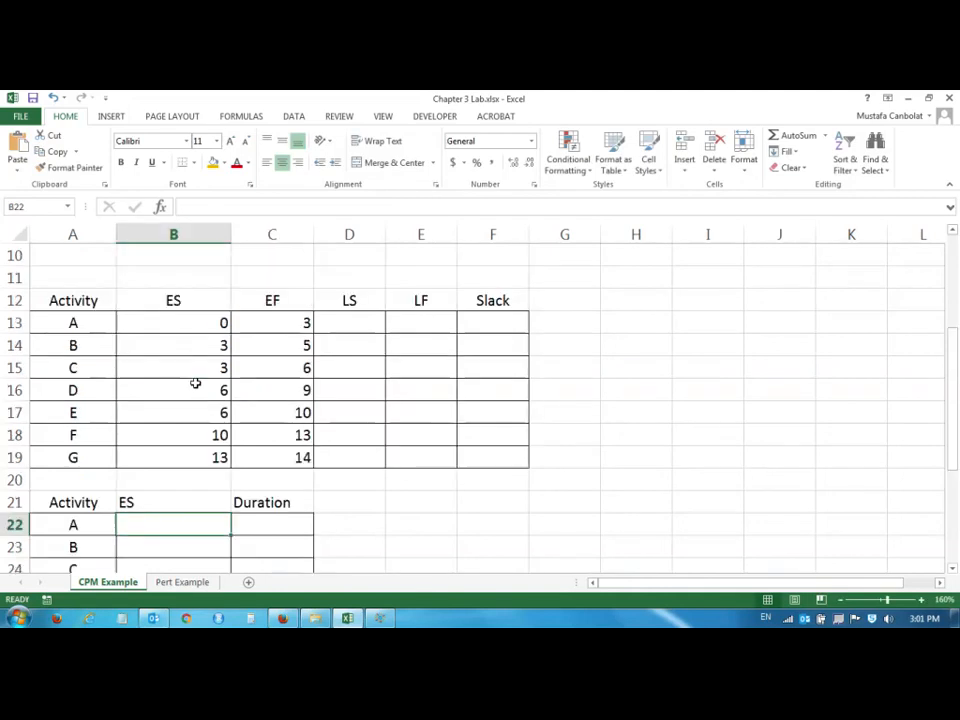
pyautogui.write('=')
pyautogui.click(212, 324)
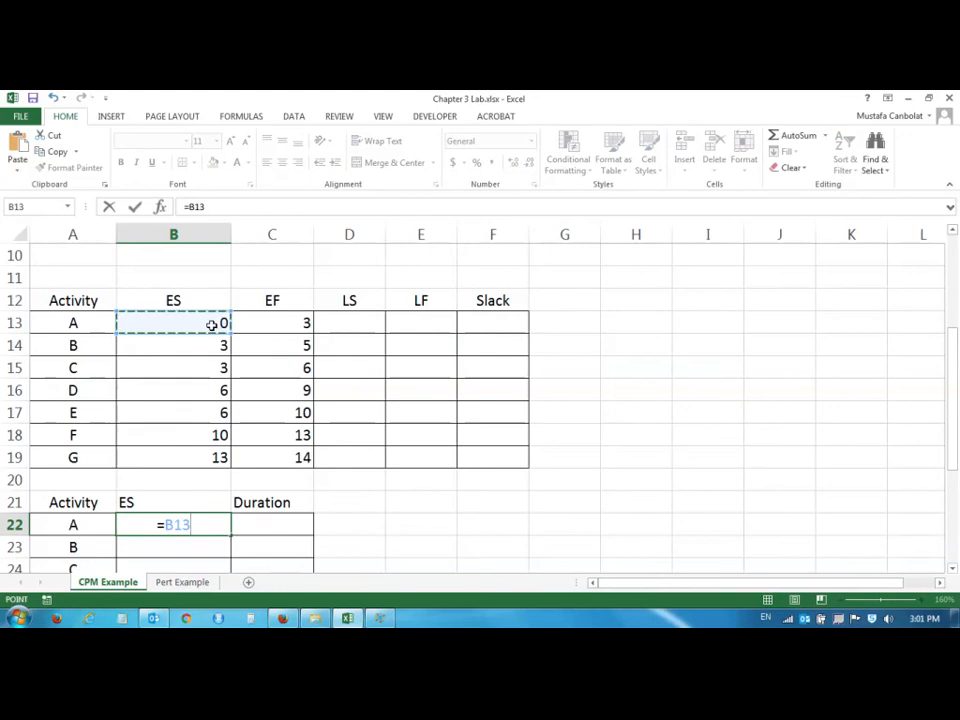
pyautogui.press('Return')
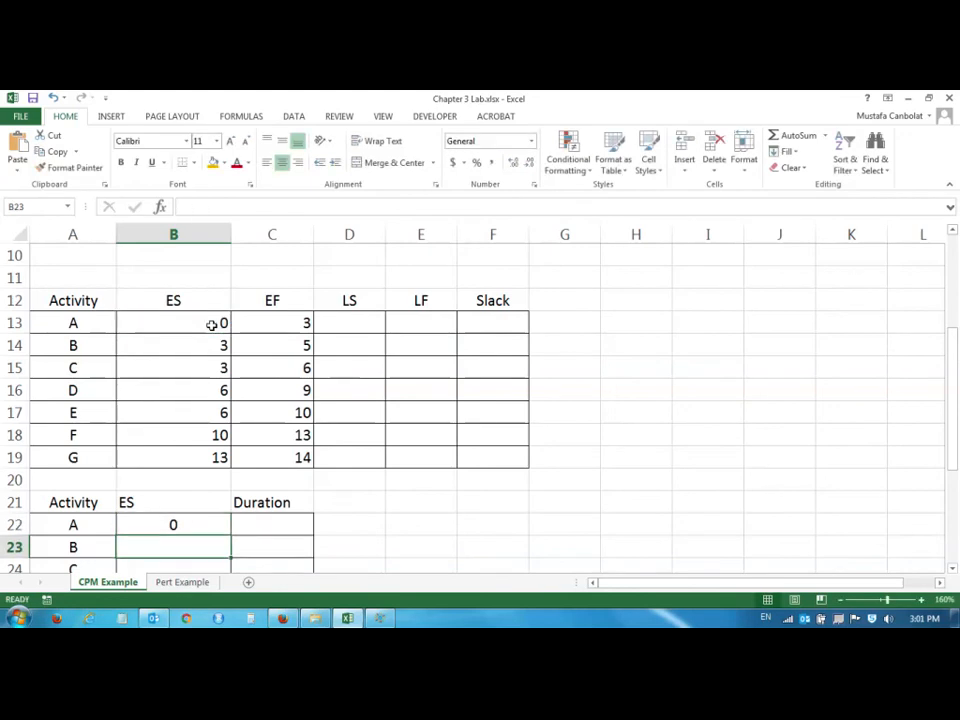
# Check the formula in B22 and fill it down to B28 for activities B to G.
pyautogui.click(212, 324)
pyautogui.doubleClick(169, 523)
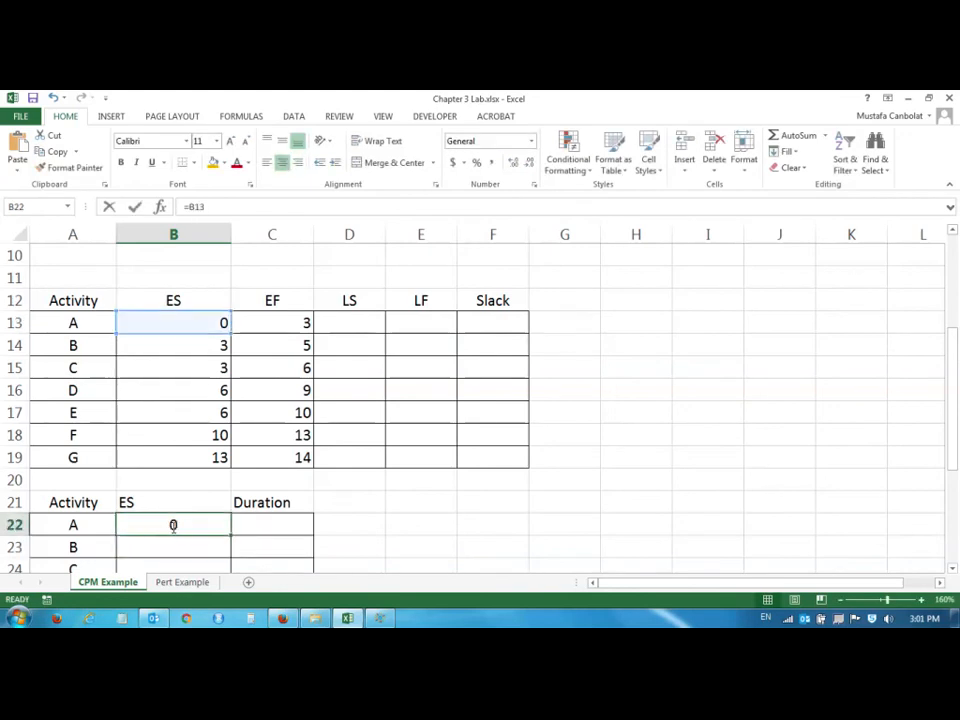
pyautogui.scroll(-2, 206, 403)
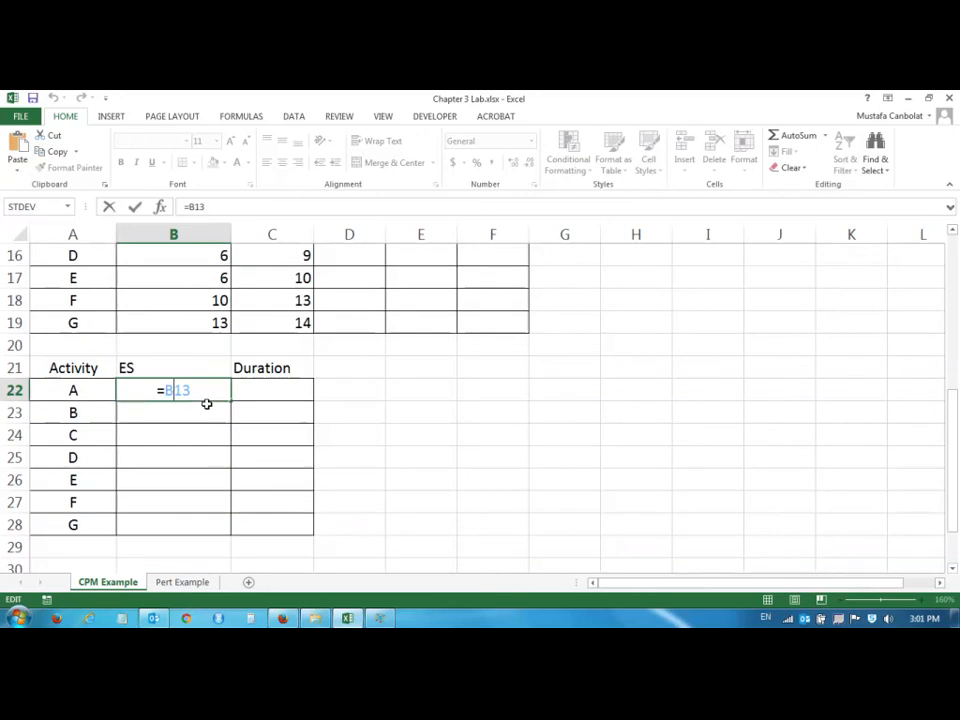
pyautogui.press('Return')
pyautogui.click(191, 388)
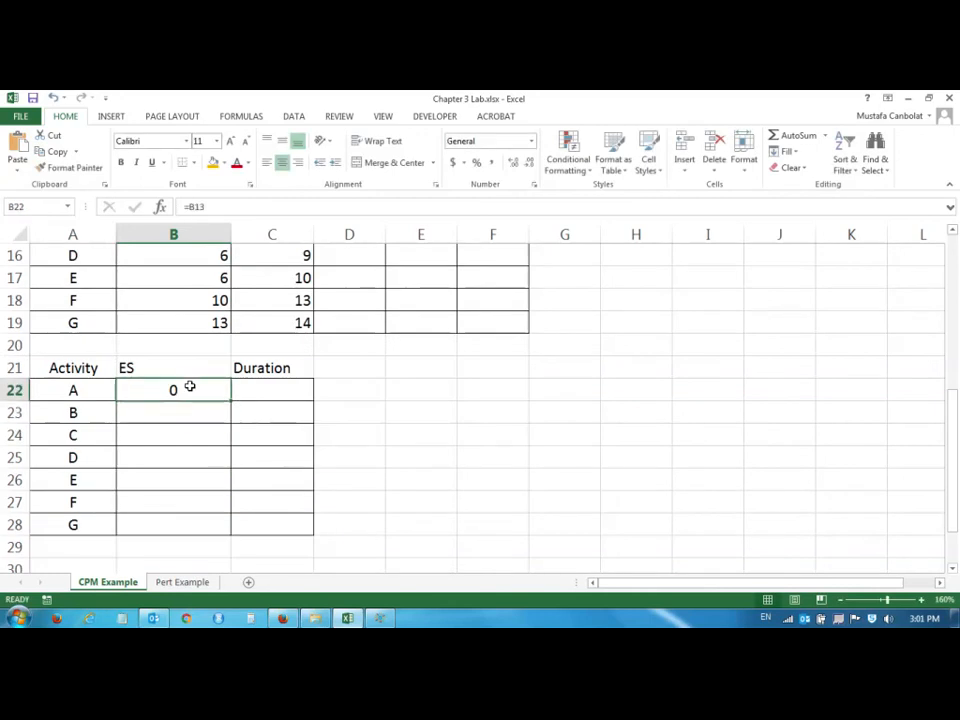
pyautogui.moveTo(231, 398); pyautogui.dragTo(238, 531)
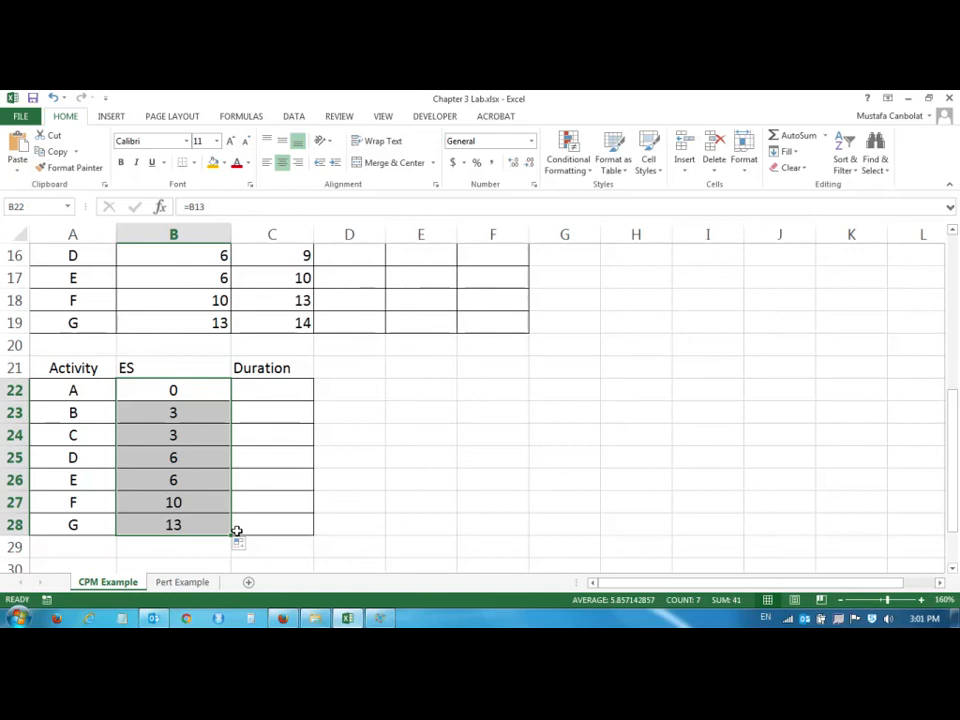
# Link activity A's duration in cell C22 with the formula =D3 and fill it down to C28.
pyautogui.click(281, 396)
pyautogui.scroll(1, 291, 403)
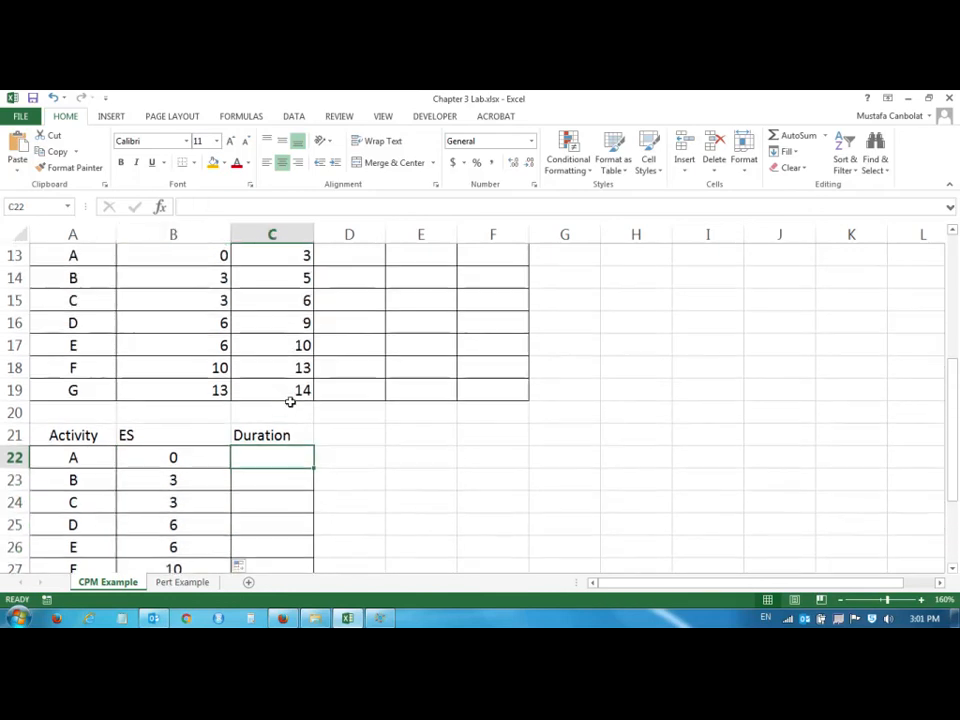
pyautogui.scroll(4, 295, 387)
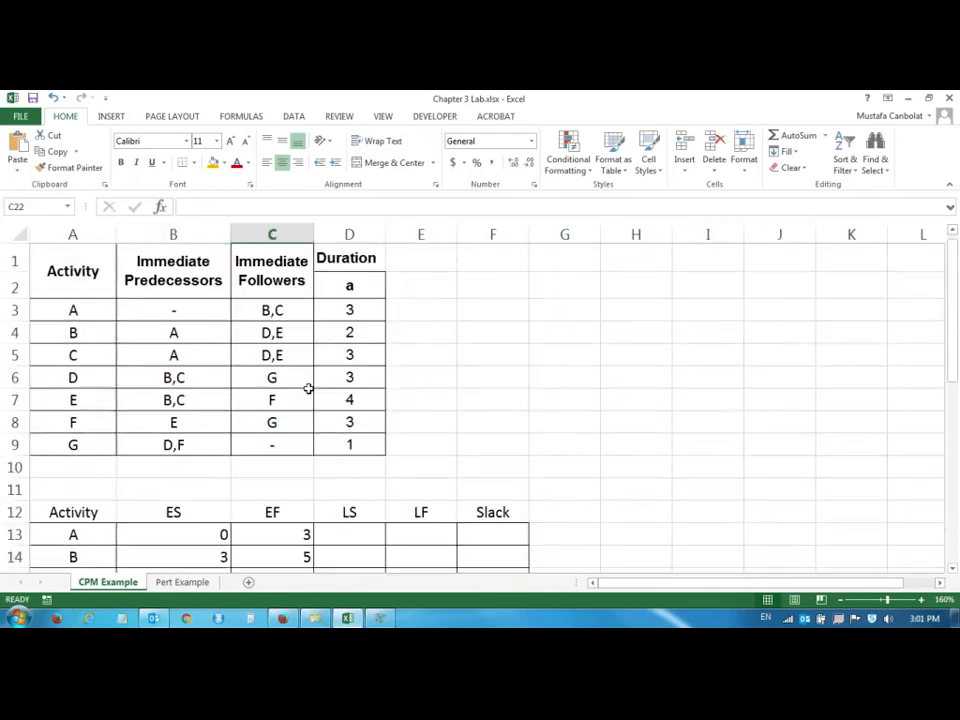
pyautogui.scroll(-4, 308, 388)
pyautogui.write('=')
pyautogui.scroll(4, 360, 360)
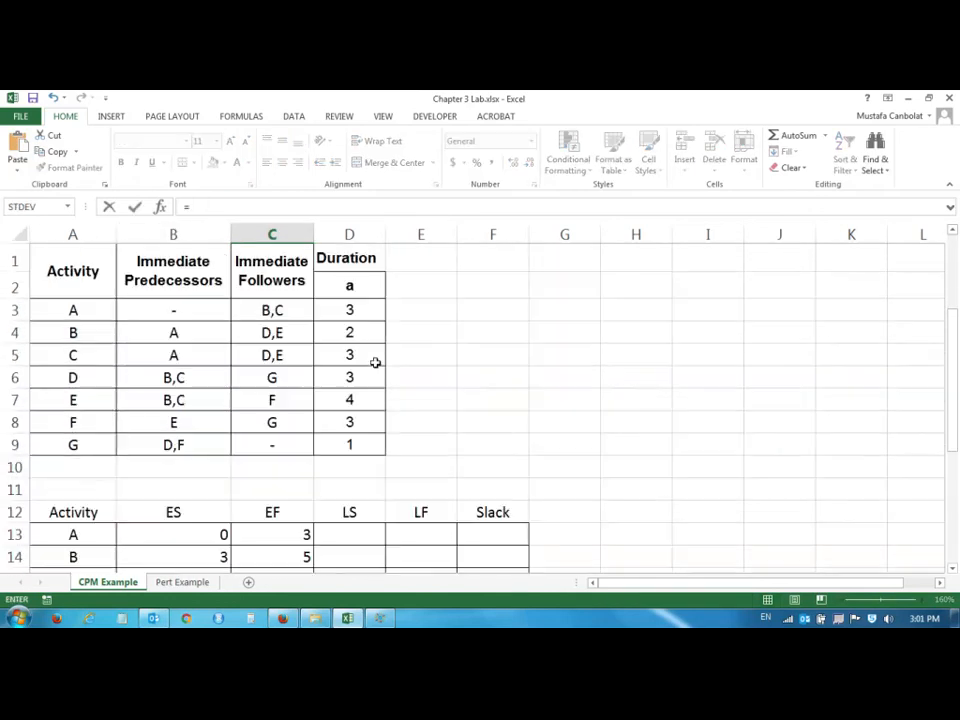
pyautogui.click(340, 308)
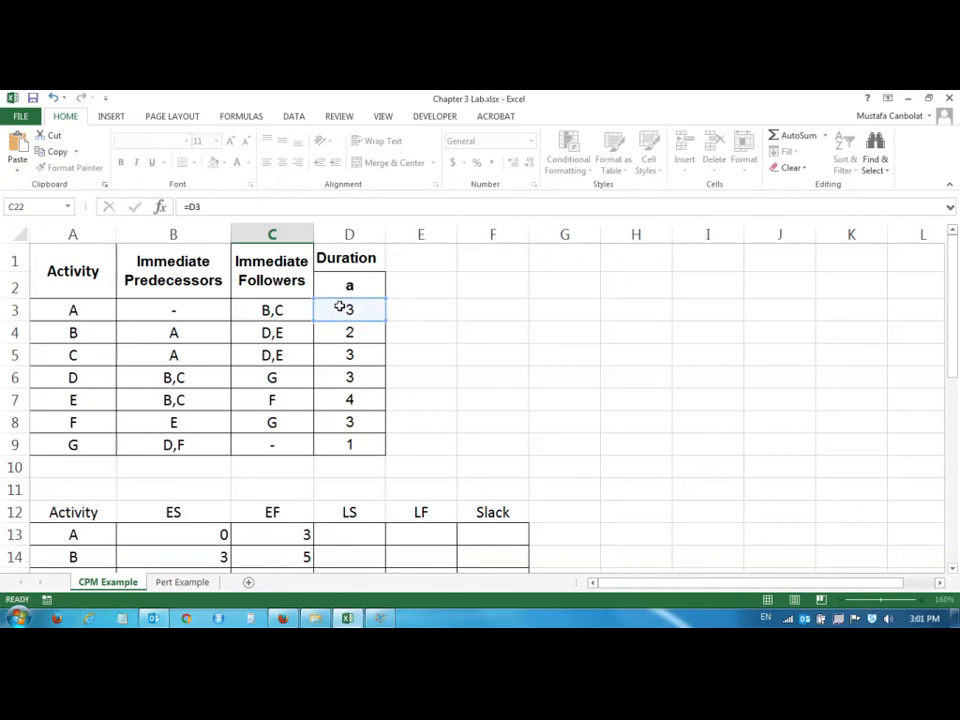
pyautogui.press('Return')
pyautogui.scroll(2, 320, 319)
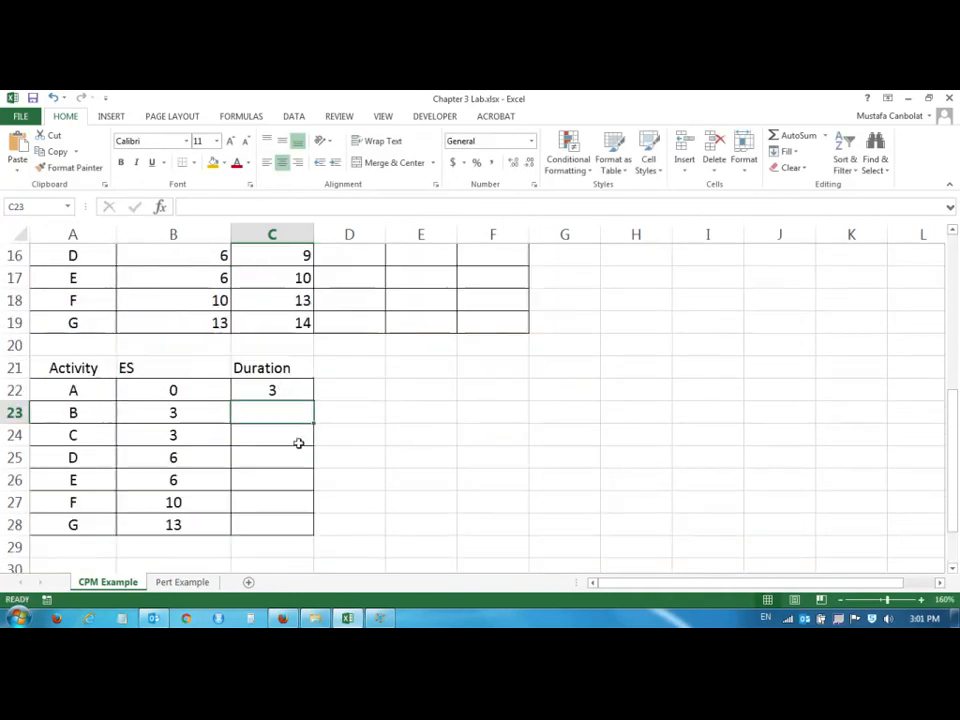
pyautogui.click(279, 388)
pyautogui.moveTo(313, 401); pyautogui.dragTo(313, 527)
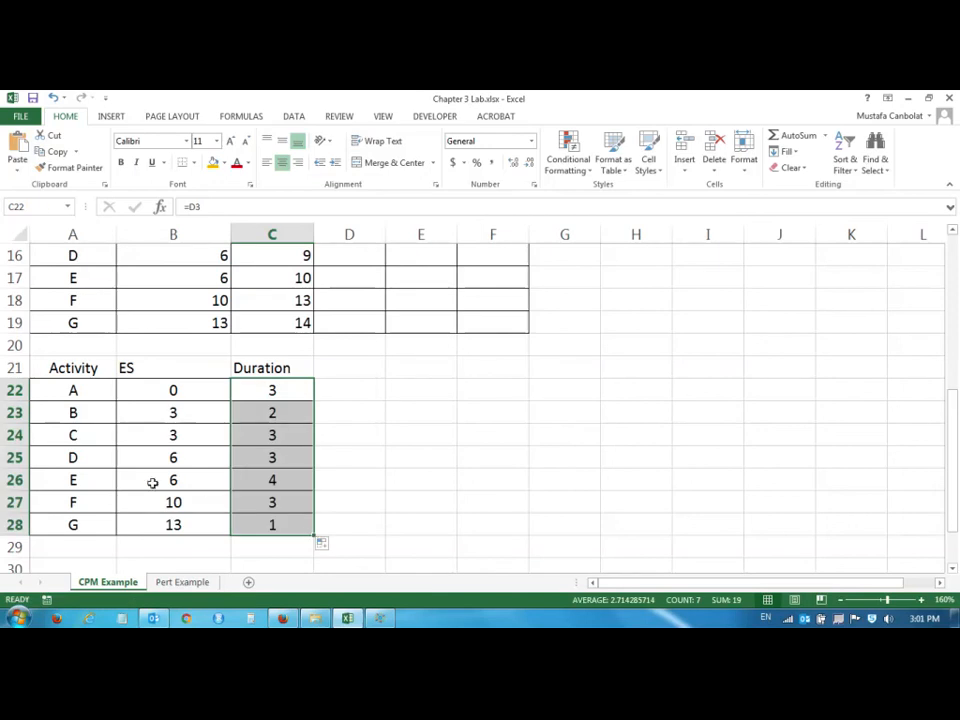
# Insert a 2-D stacked bar chart from the range A21:C28 and move it clear of the ES column.
pyautogui.moveTo(77, 366); pyautogui.dragTo(271, 525)
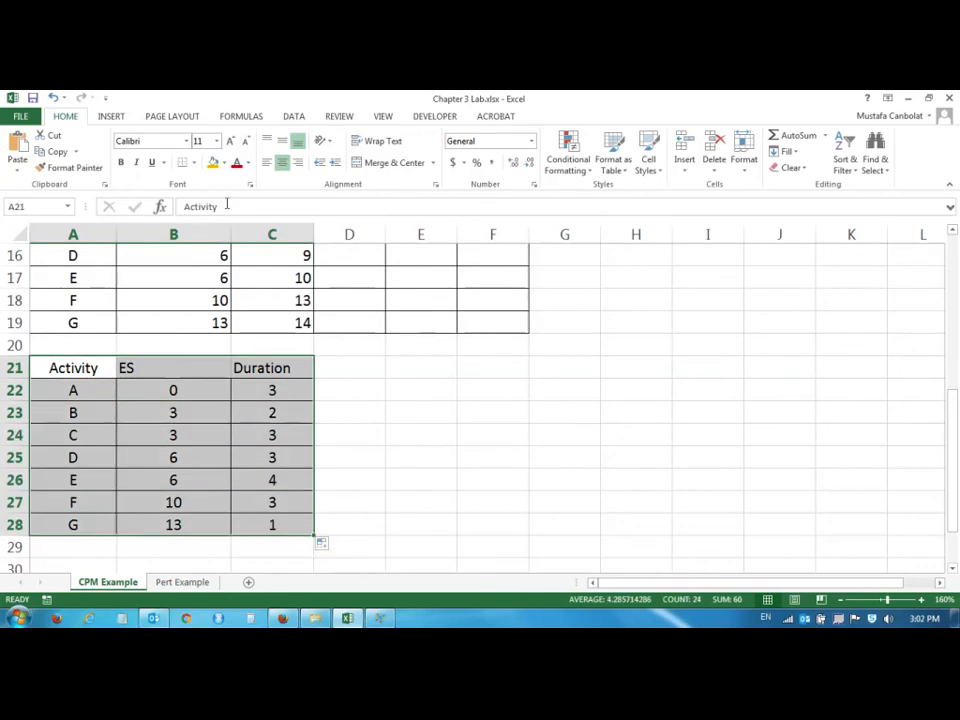
pyautogui.click(110, 118)
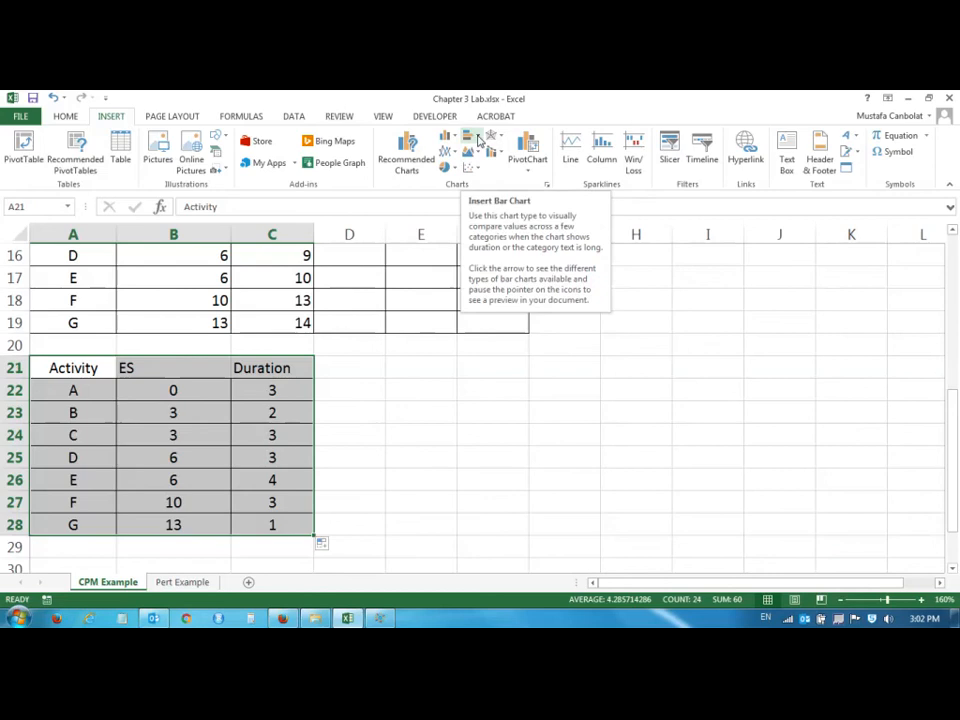
pyautogui.click(476, 137)
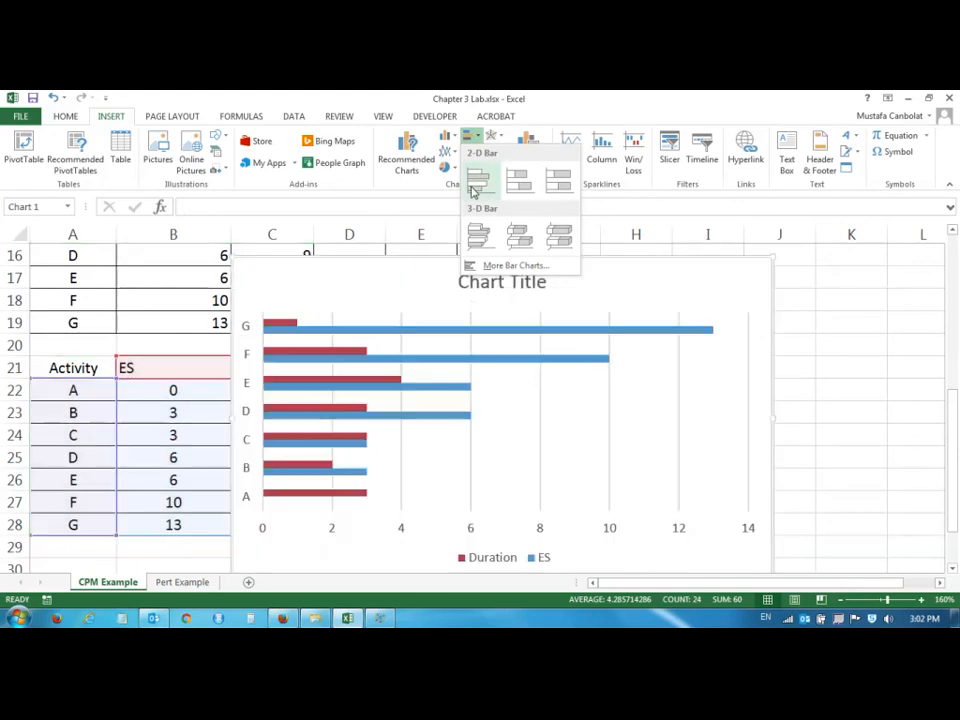
pyautogui.click(522, 180)
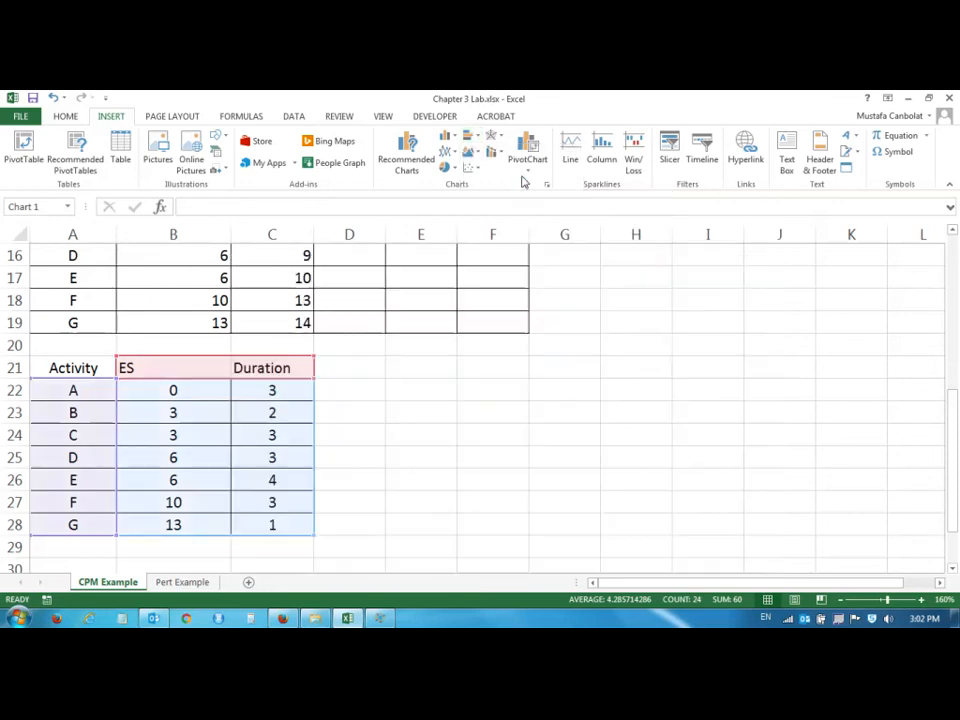
pyautogui.moveTo(454, 259); pyautogui.dragTo(514, 257)
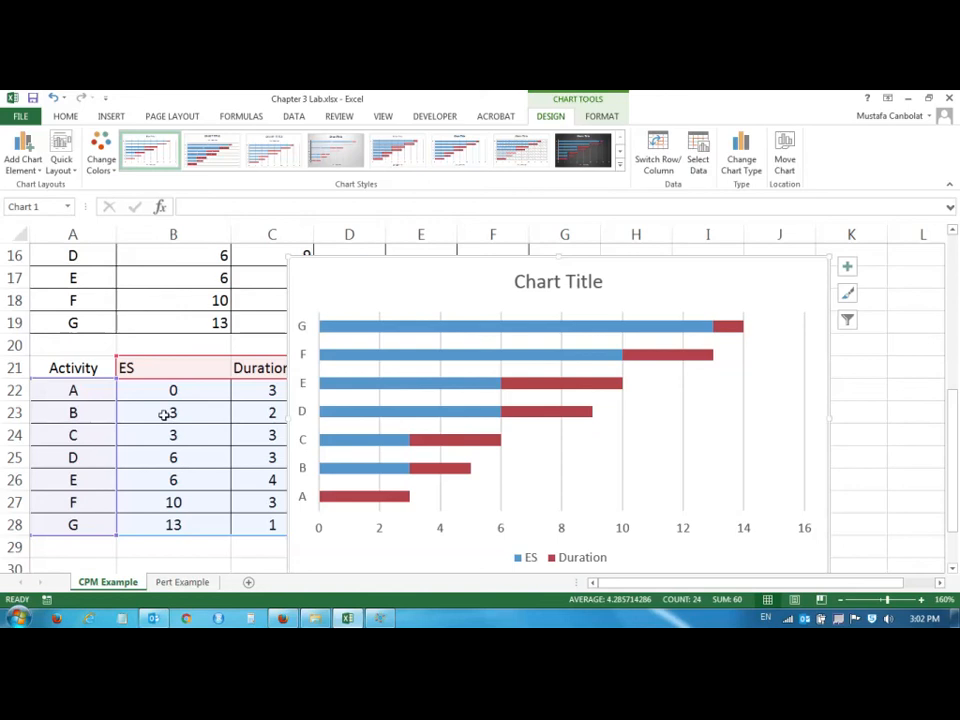
# Set the ES series bars in the chart to No Fill so only the Duration bars show.
pyautogui.click(388, 331)
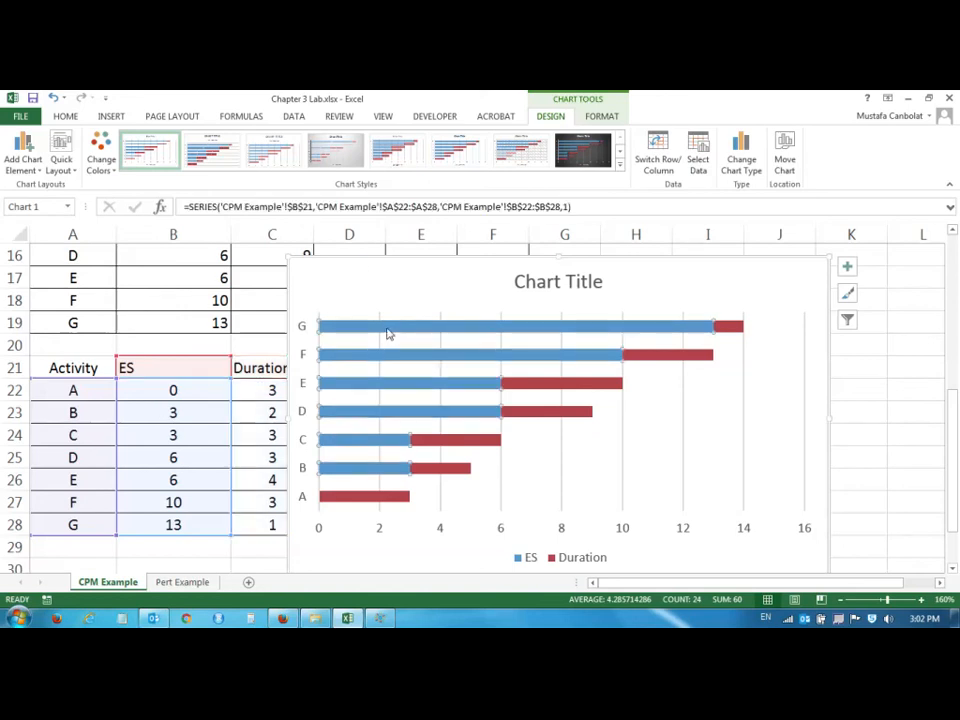
pyautogui.click(65, 116)
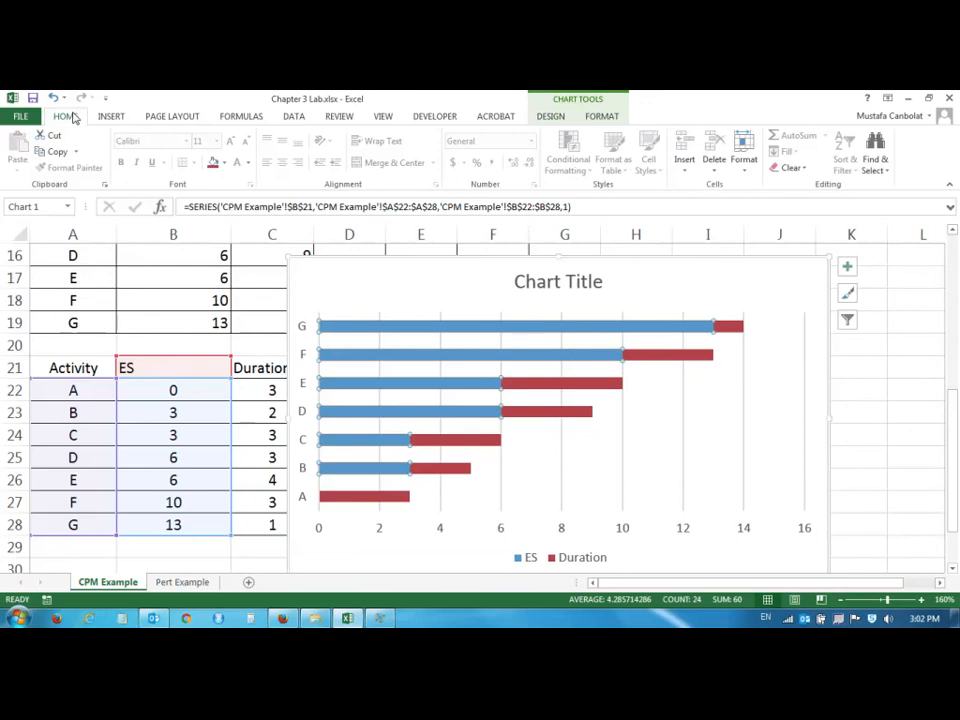
pyautogui.click(225, 165)
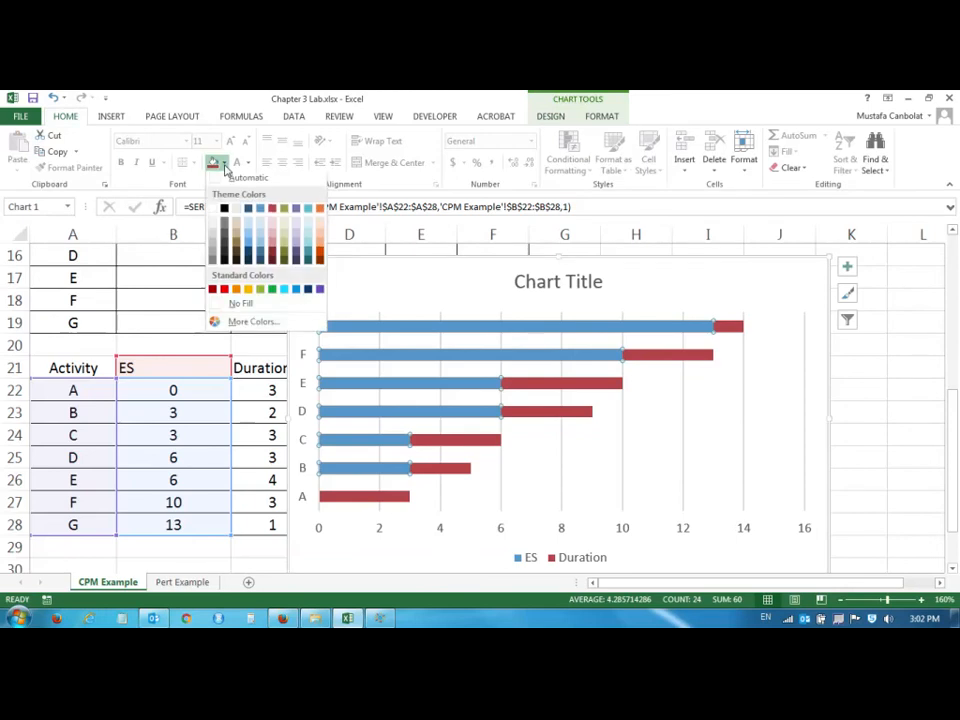
pyautogui.click(244, 304)
# Replace the chart's placeholder title with "Gantt Chart".
pyautogui.click(544, 280)
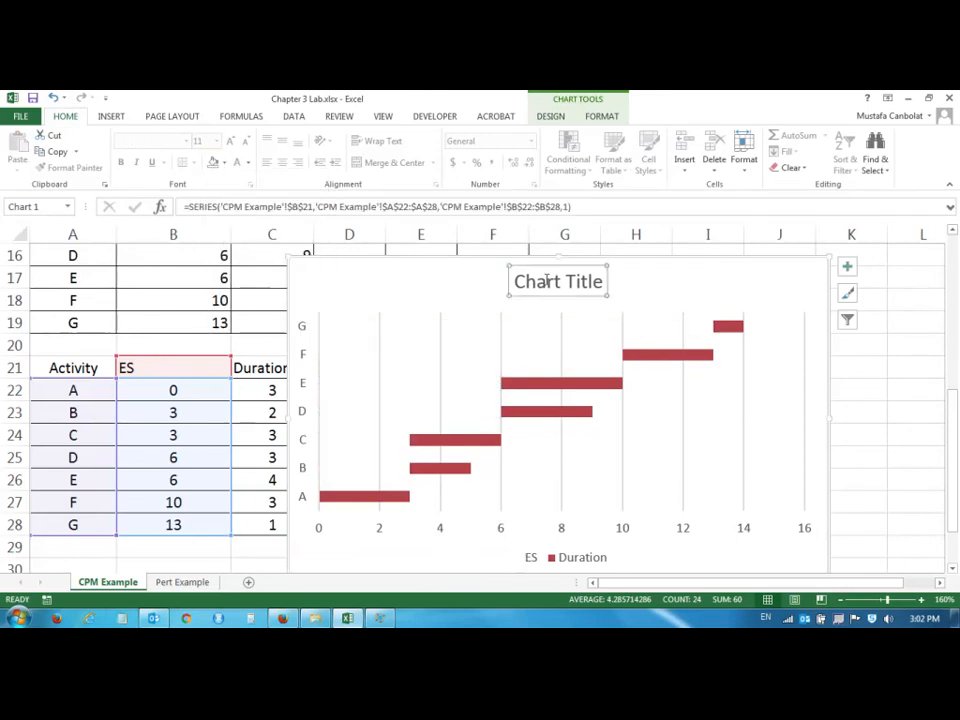
pyautogui.click(546, 281)
pyautogui.tripleClick(580, 283)
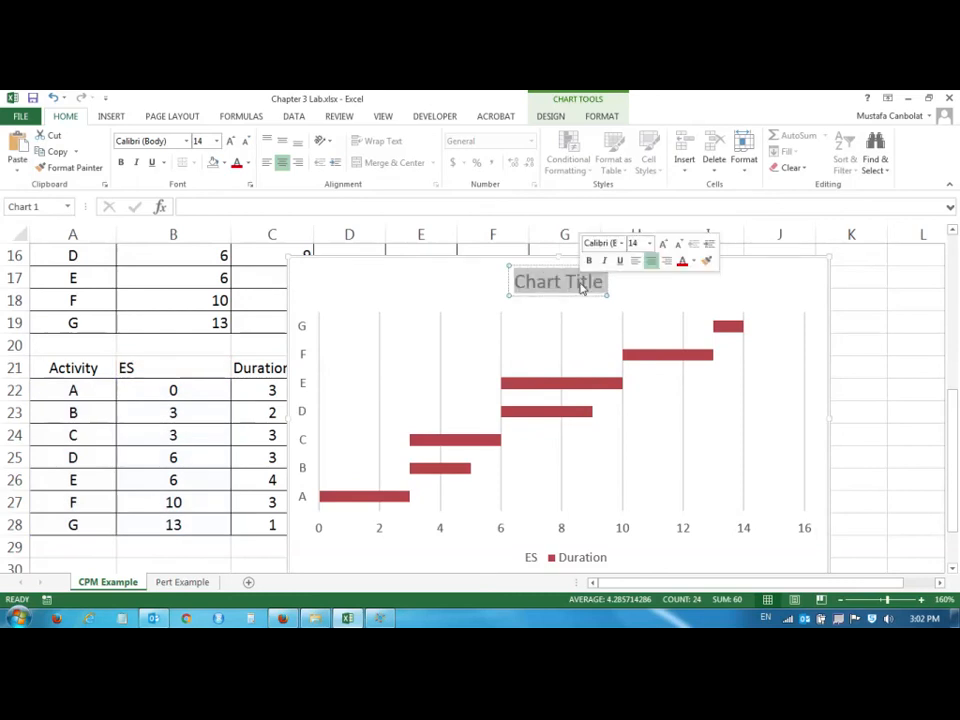
pyautogui.write('Gantt')
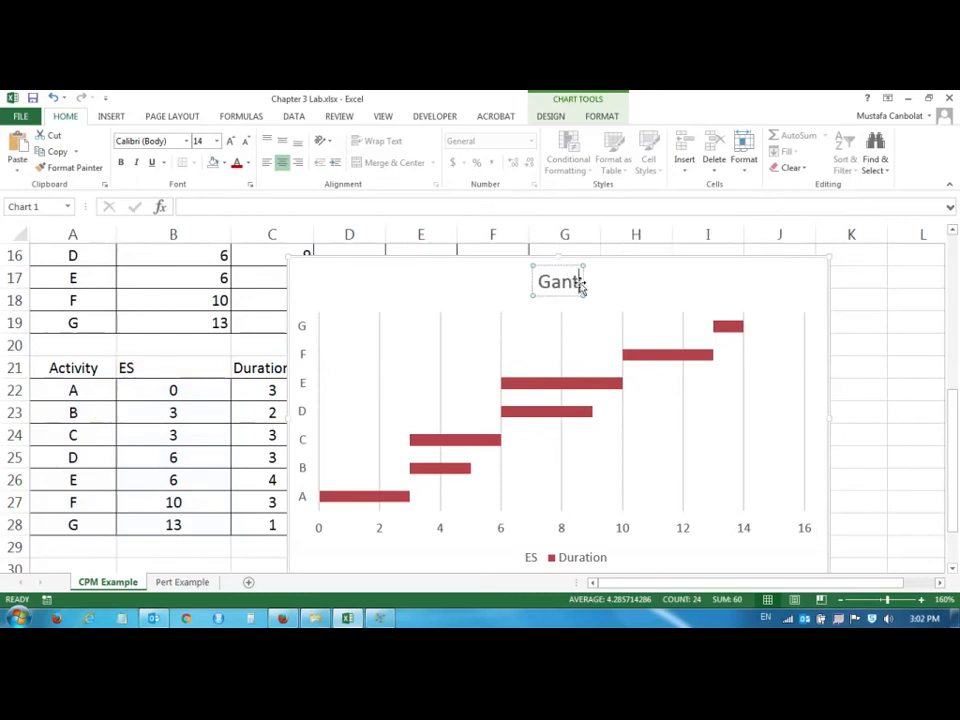
pyautogui.write(' Chart')
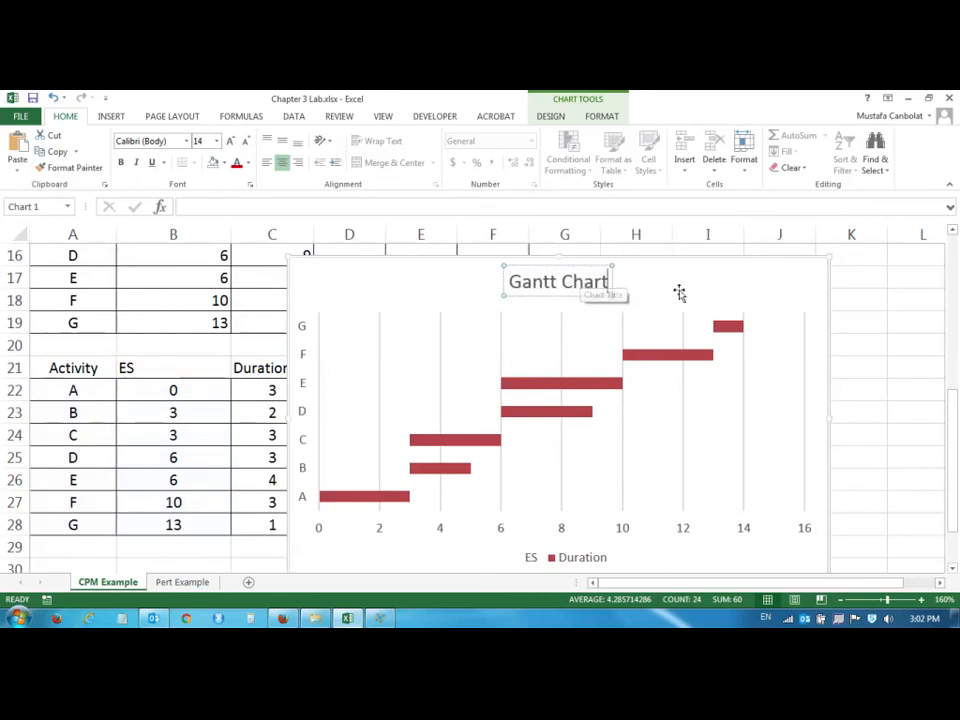
pyautogui.click(639, 290)
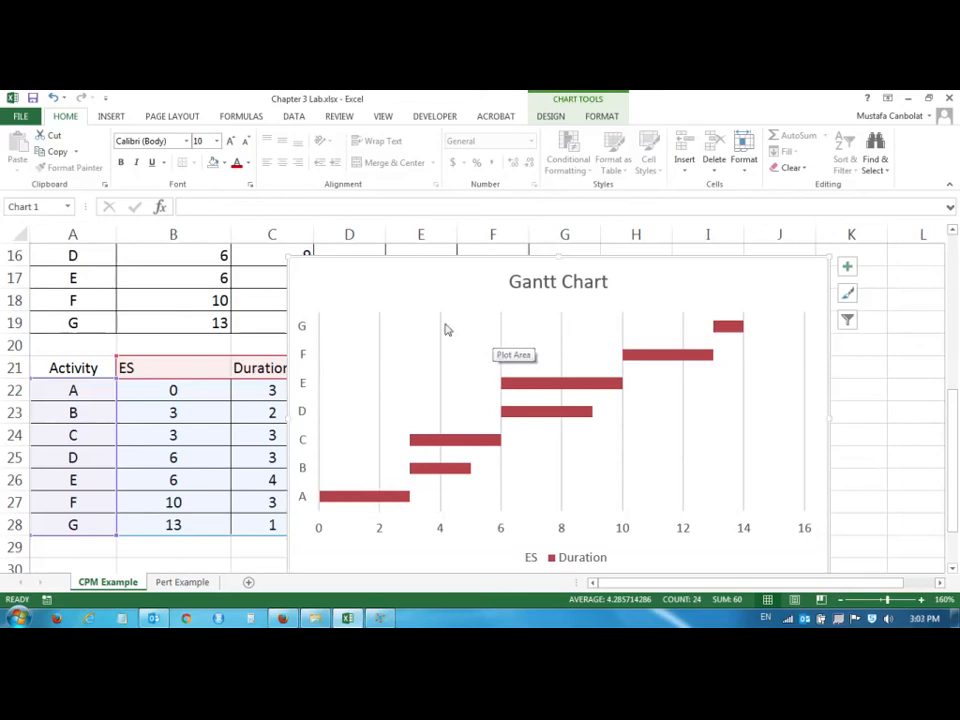
# Move the Gantt chart clear of the Duration column and below the ES/EF table, beside the activity table starting at row 21.
pyautogui.moveTo(447, 329)
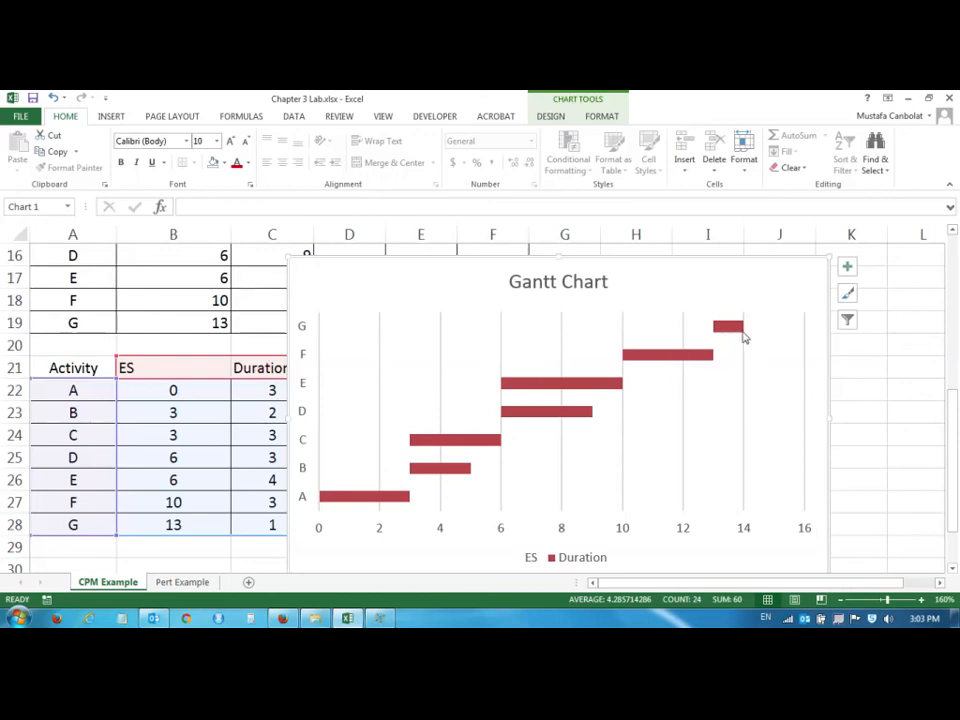
pyautogui.moveTo(742, 335)
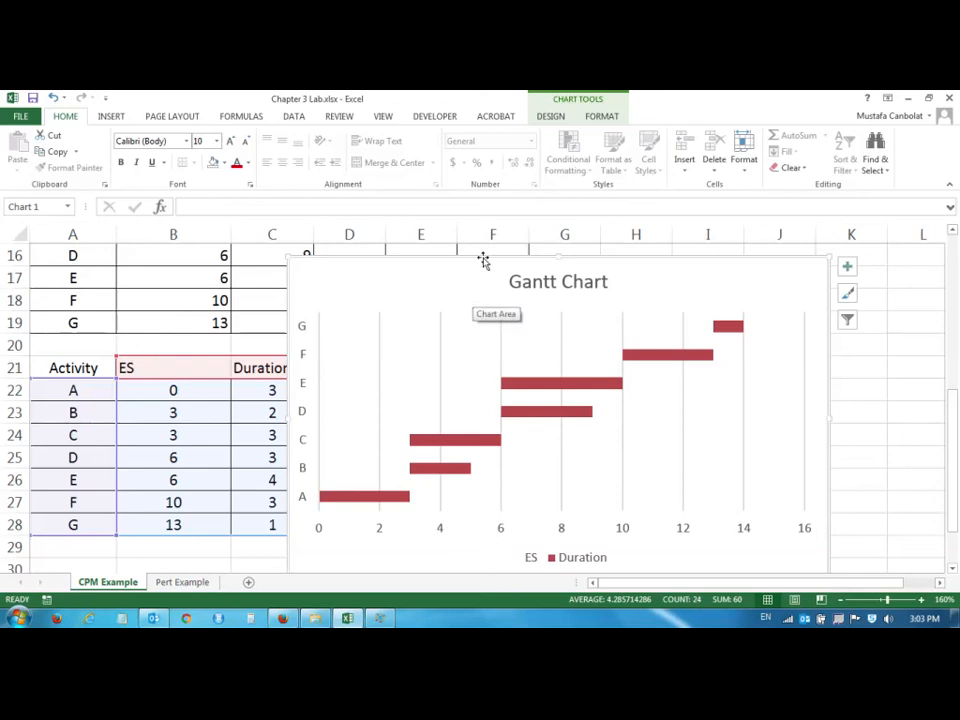
pyautogui.moveTo(486, 258); pyautogui.dragTo(523, 272)
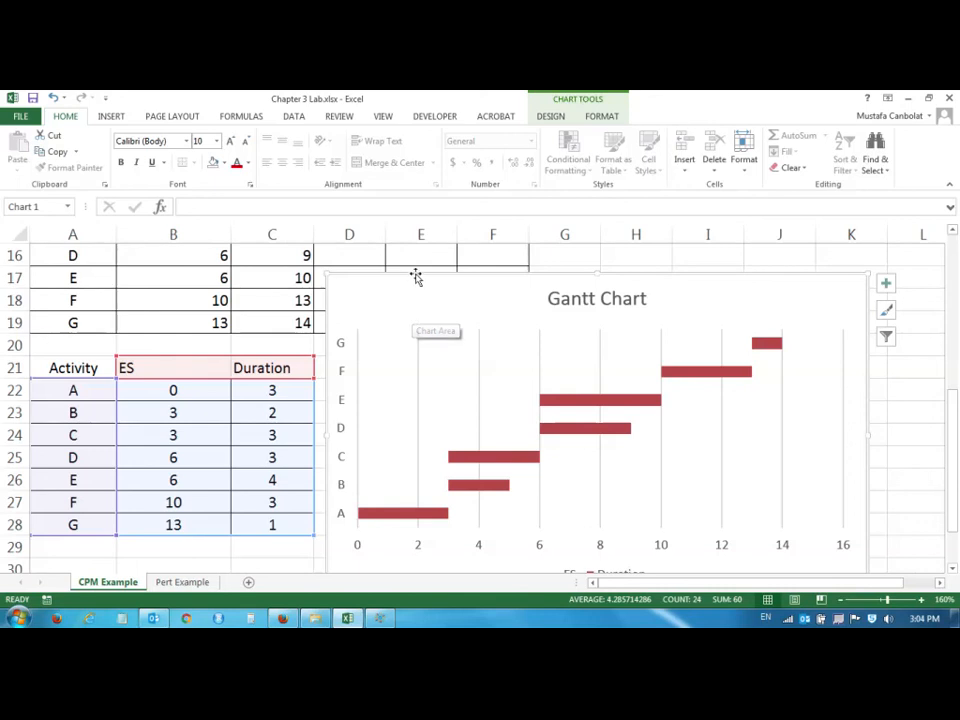
pyautogui.moveTo(418, 288)
pyautogui.mouseDown()
pyautogui.moveTo(420, 351)
pyautogui.moveTo(411, 346)
pyautogui.mouseUp()
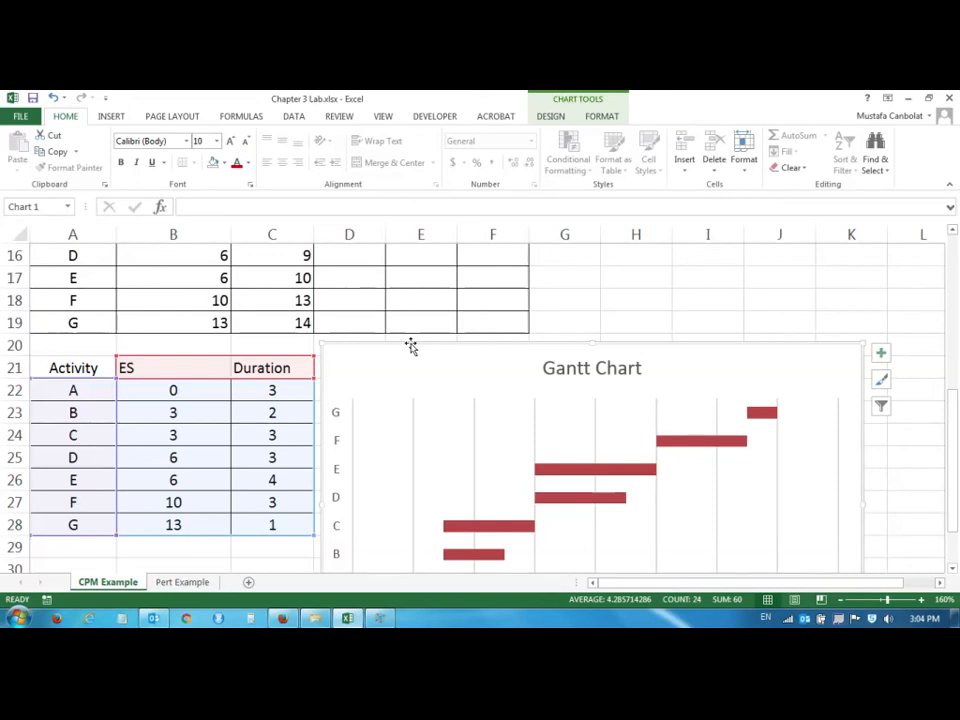
pyautogui.scroll(2, 410, 345)
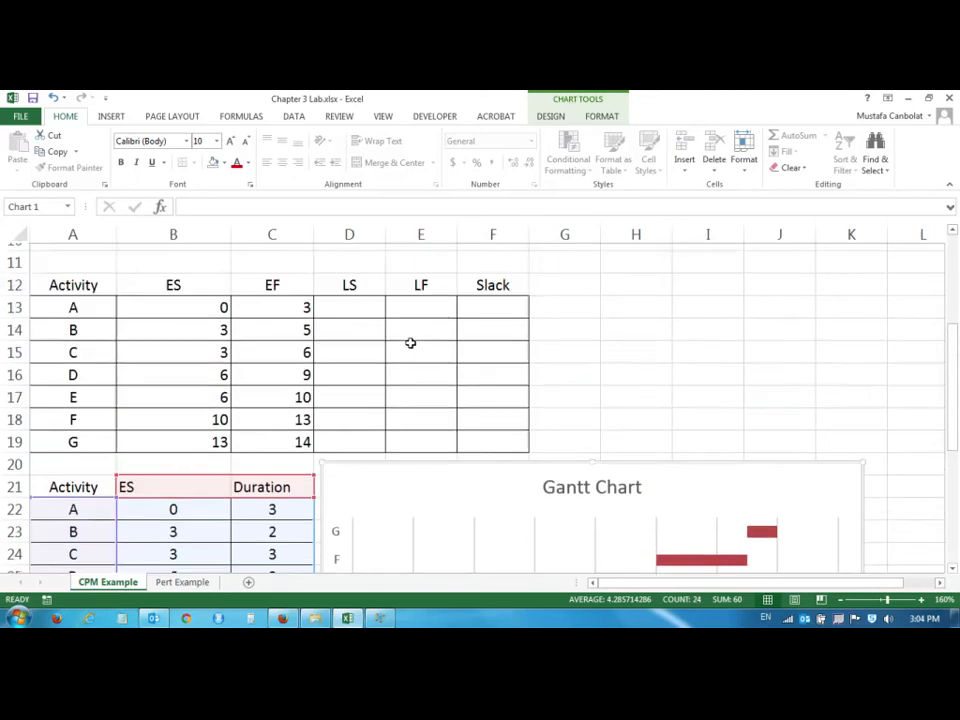
pyautogui.scroll(-3, 410, 345)
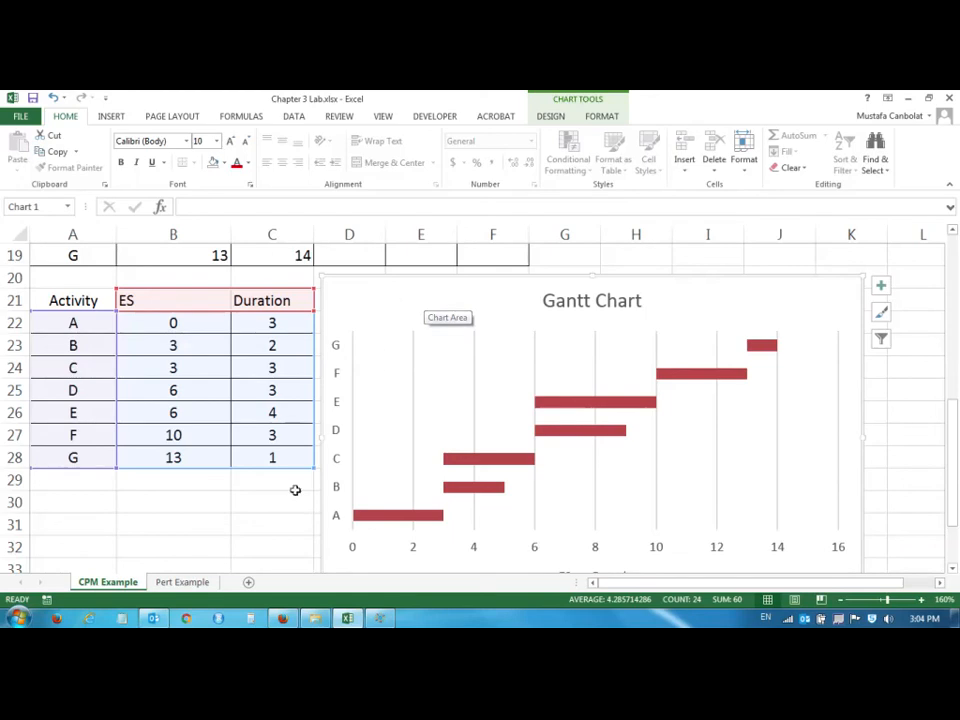
pyautogui.click(789, 620)
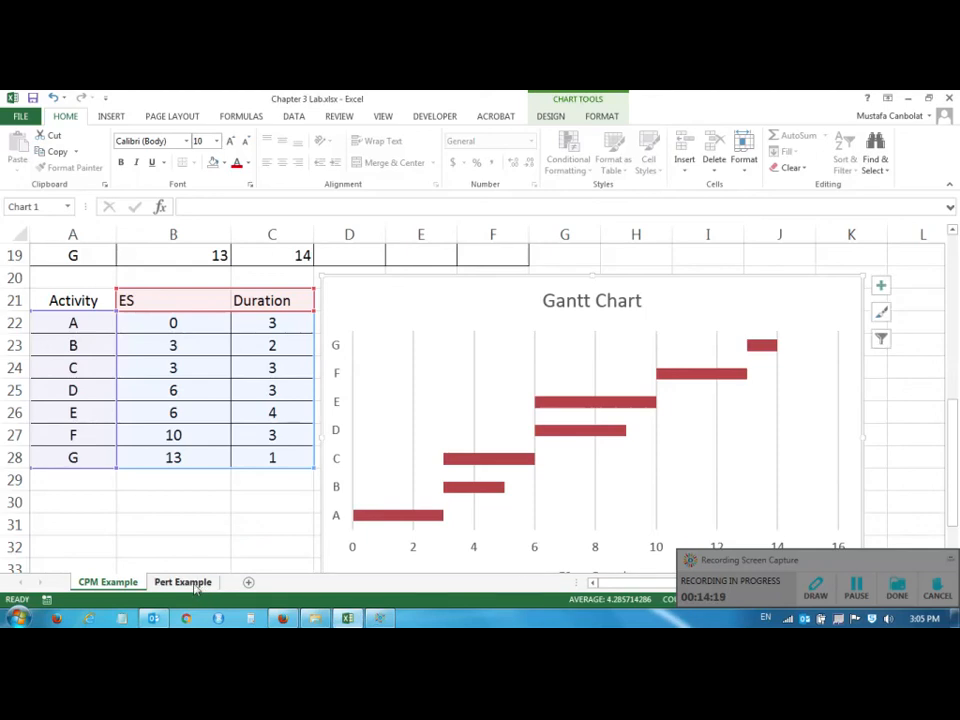
# Open the Pert Example sheet and look through its time estimates, ES/EF/LS/LF/Slack table and ES + Duration table.
pyautogui.click(190, 583)
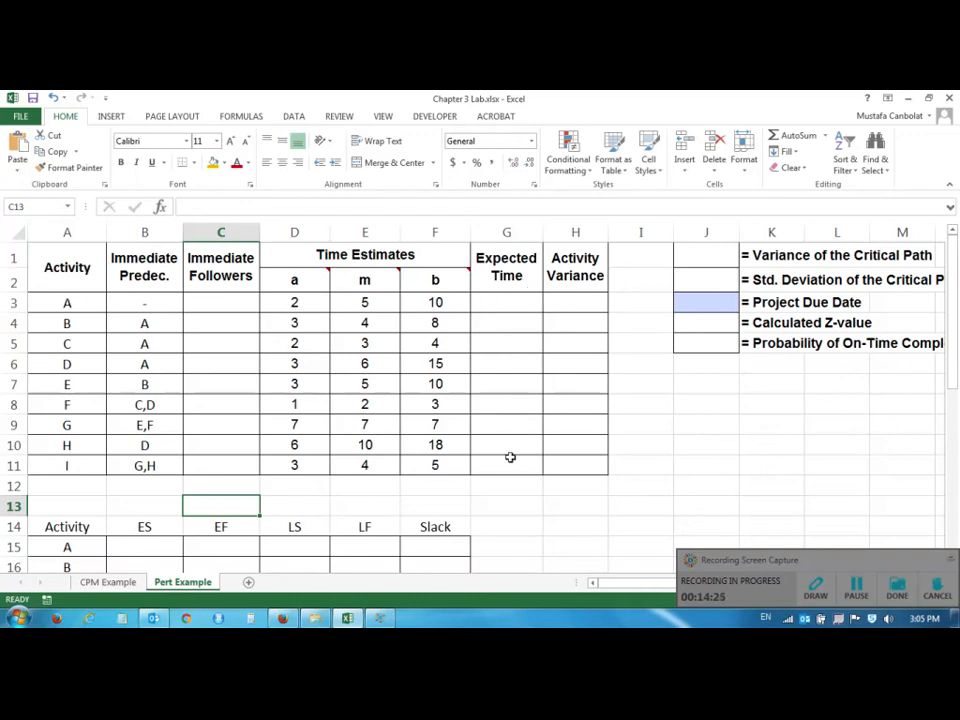
pyautogui.scroll(-2, 541, 449)
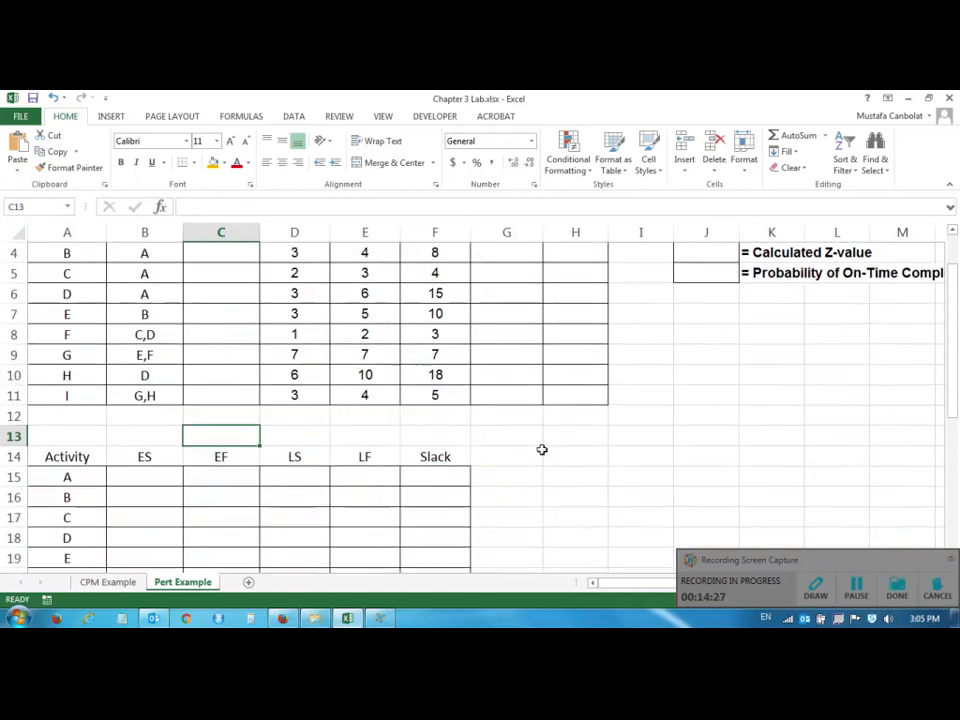
pyautogui.scroll(2, 548, 362)
pyautogui.scroll(-3, 493, 394)
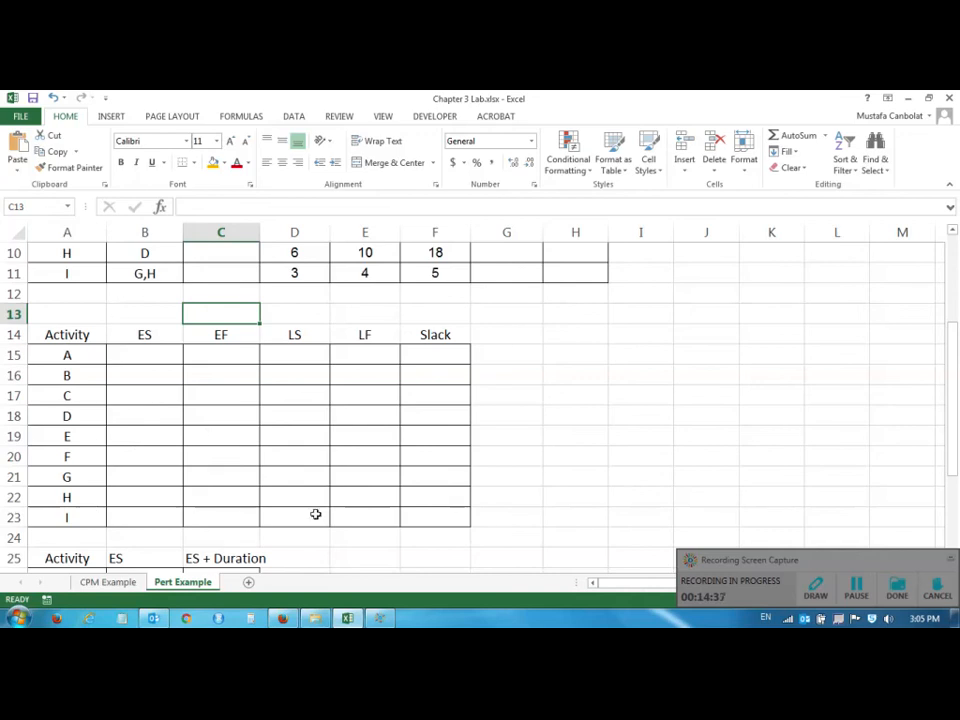
pyautogui.scroll(3, 315, 514)
pyautogui.scroll(-4, 289, 474)
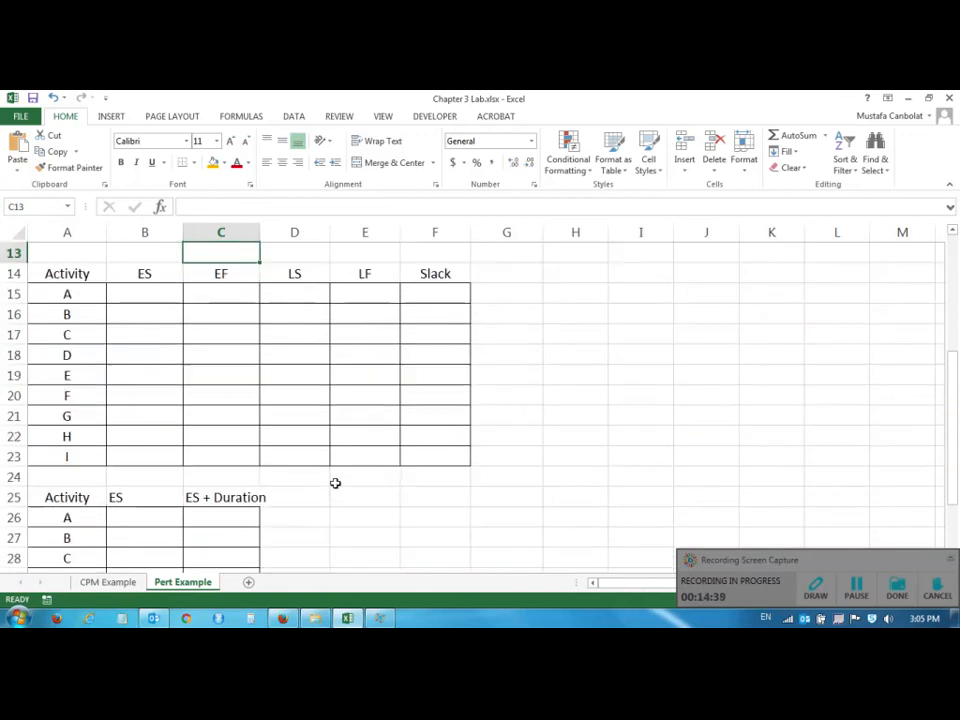
pyautogui.scroll(-3, 335, 483)
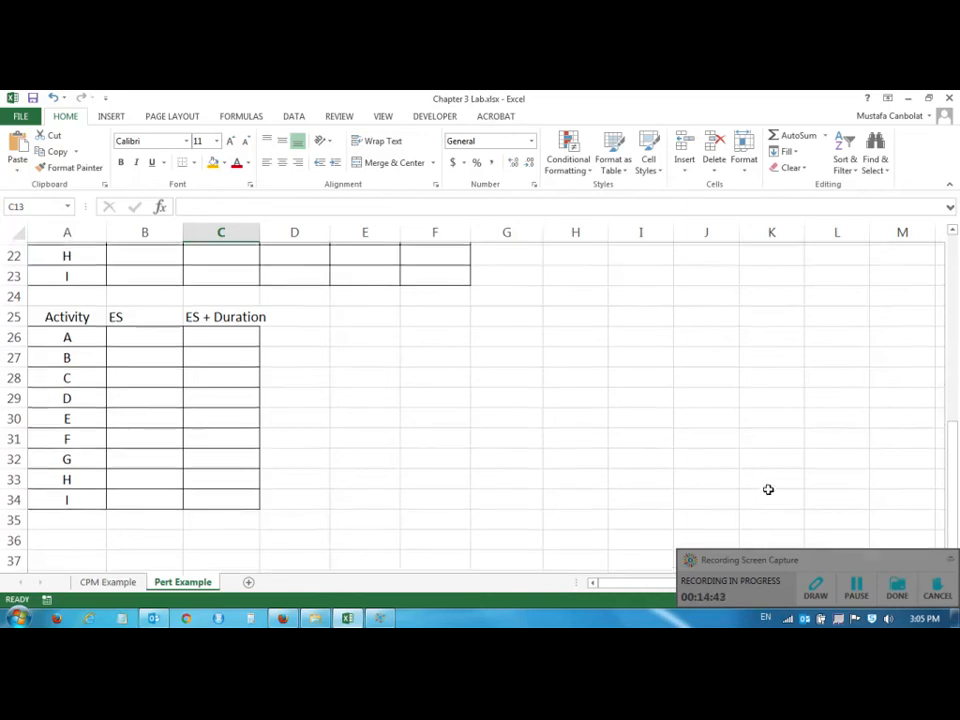
pyautogui.scroll(7, 366, 388)
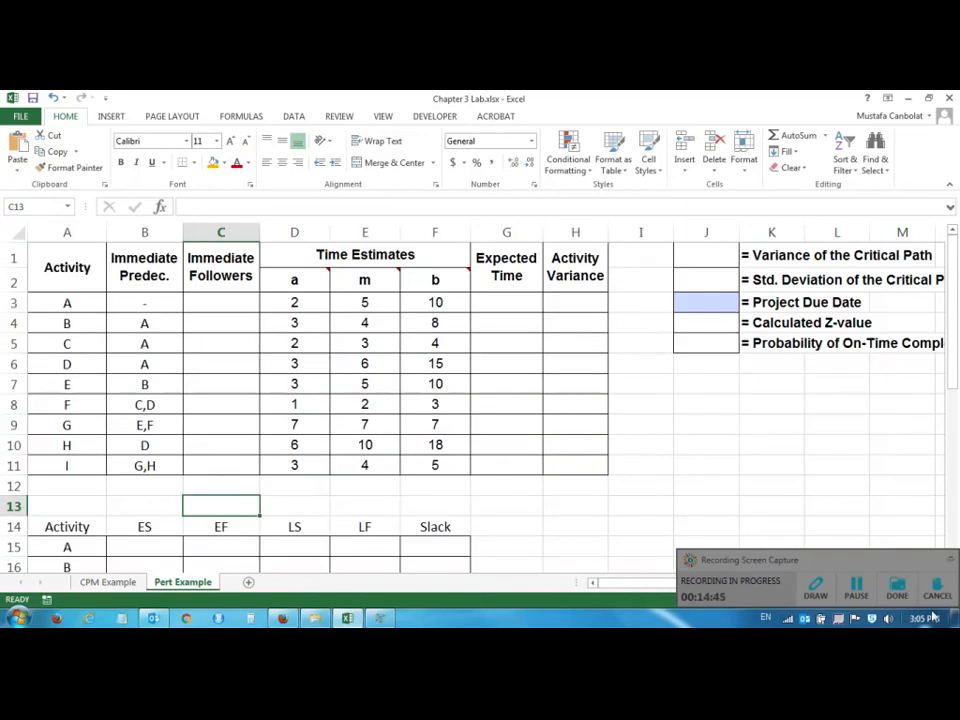